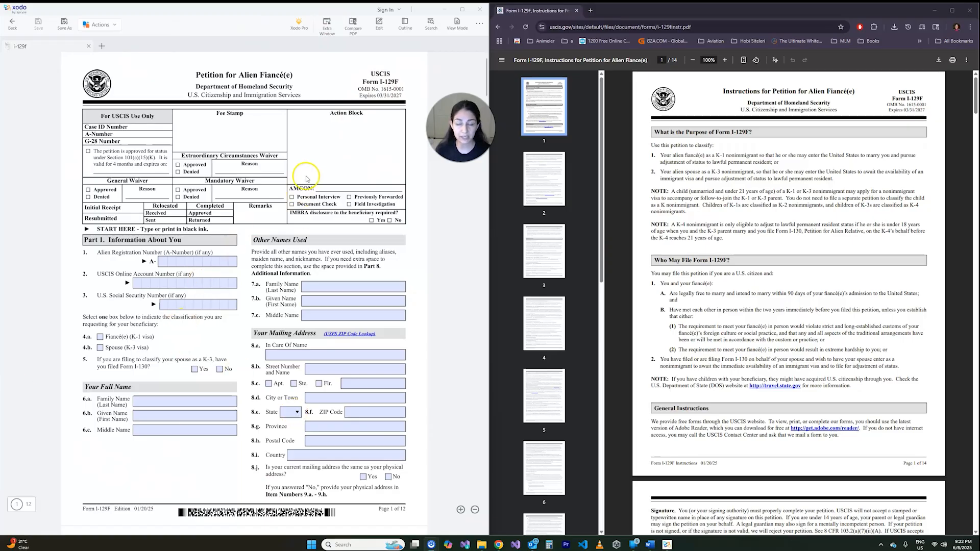
- Read the "What is the Purpose of Form I-129F?" and "Who May File Form I-129F?" sections of the instructions
{"action": "scroll", "coordinate": [320, 144], "scroll_direction": "down", "scroll_amount": 3}
{"action": "scroll", "coordinate": [320, 143], "scroll_direction": "up", "scroll_amount": 3}
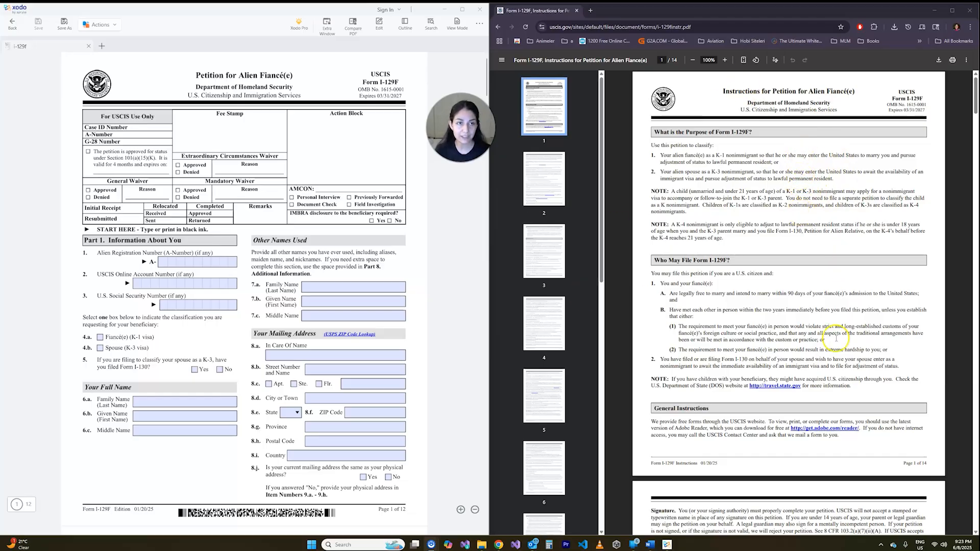
{"action": "left_click", "coordinate": [860, 95]}
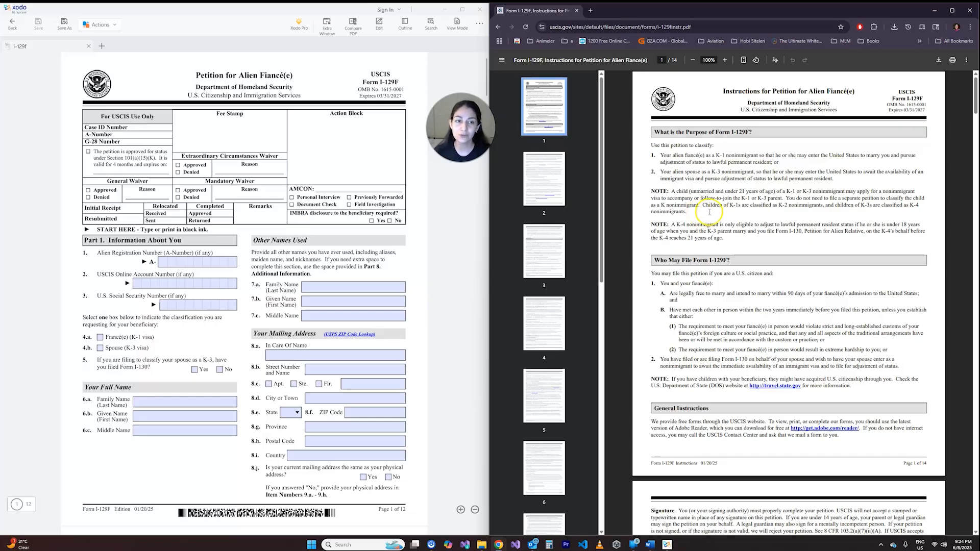
{"action": "scroll", "coordinate": [723, 148], "scroll_direction": "down", "scroll_amount": 2}
{"action": "scroll", "coordinate": [724, 148], "scroll_direction": "up", "scroll_amount": 2}
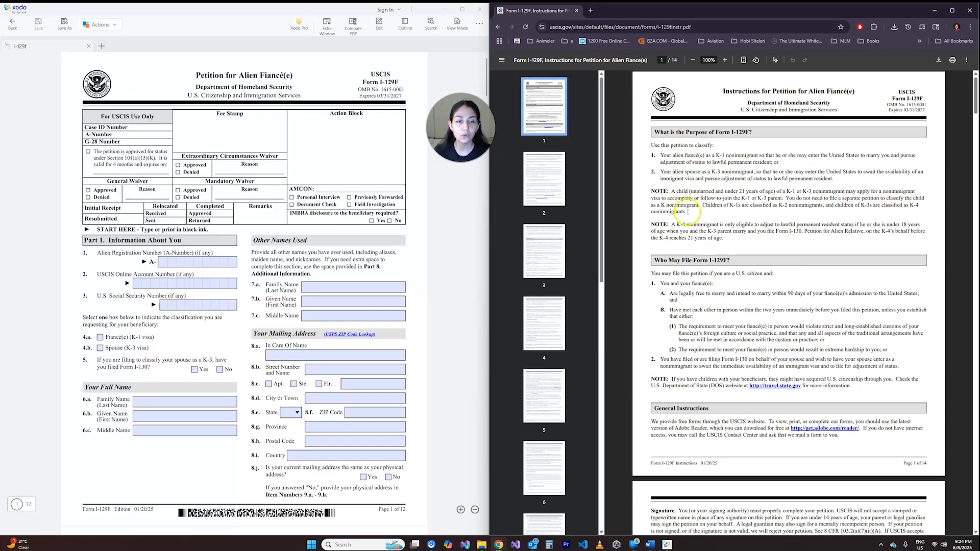
{"action": "left_click_drag", "start_coordinate": [671, 225], "coordinate": [690, 225]}
{"action": "left_click", "coordinate": [726, 233]}
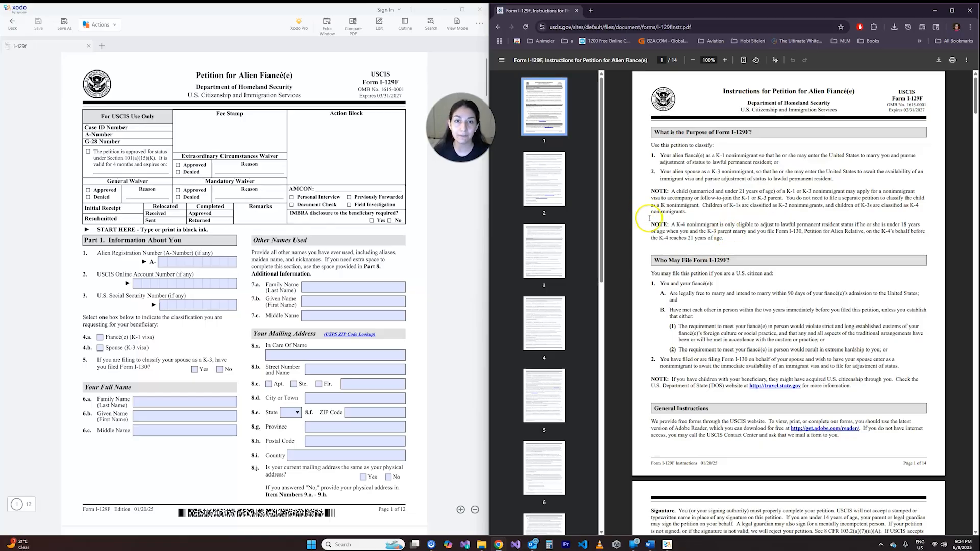
{"action": "scroll", "coordinate": [650, 220], "scroll_direction": "down", "scroll_amount": 1}
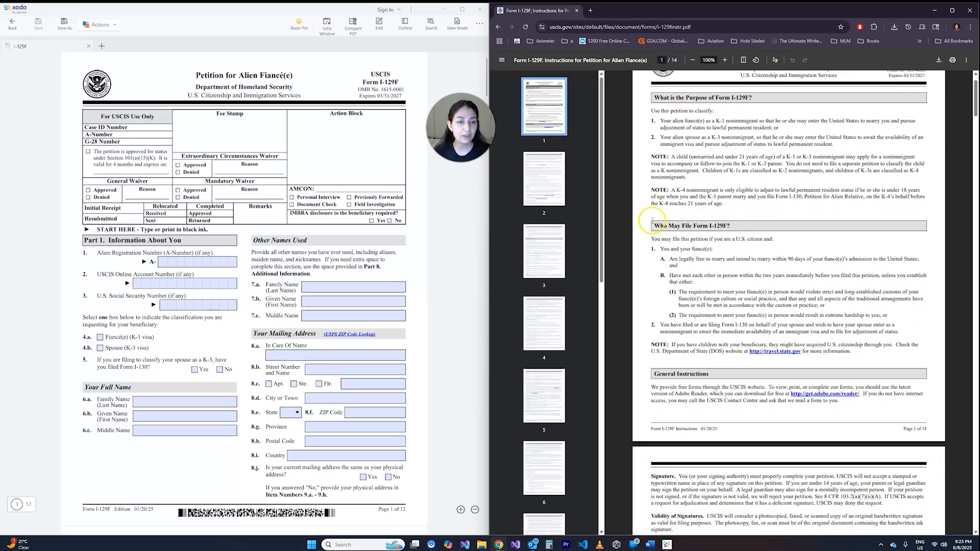
{"action": "scroll", "coordinate": [653, 220], "scroll_direction": "down", "scroll_amount": 2}
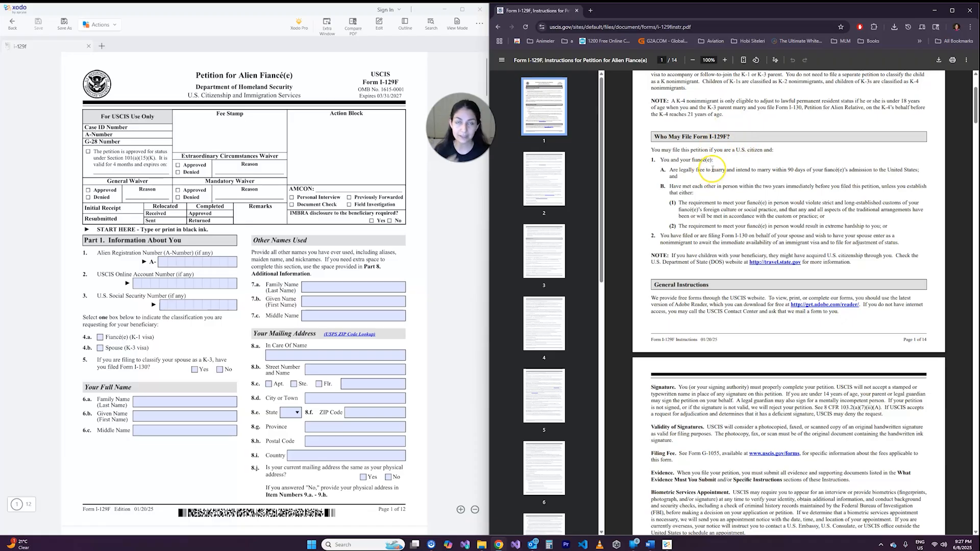
{"action": "scroll", "coordinate": [678, 158], "scroll_direction": "down", "scroll_amount": 1}
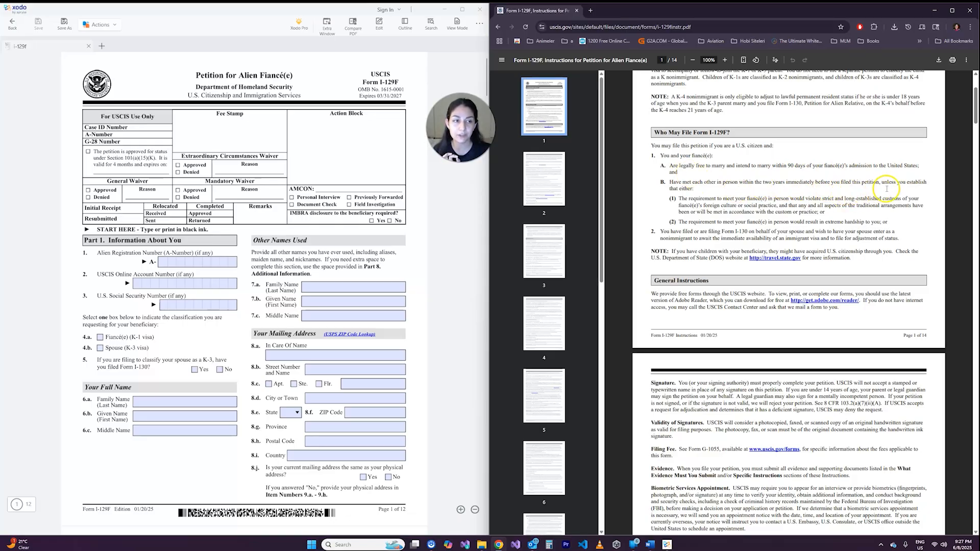
{"action": "left_click_drag", "start_coordinate": [704, 190], "coordinate": [696, 190]}
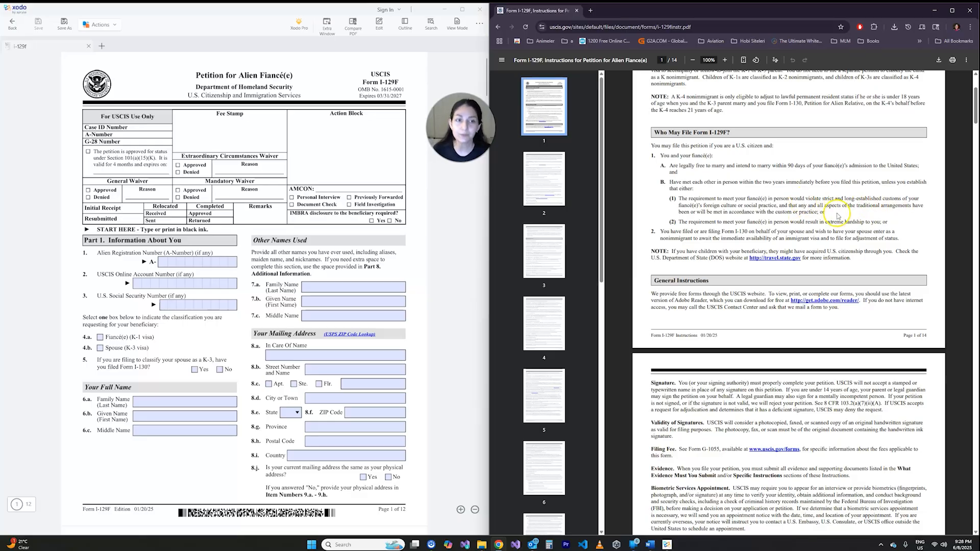
{"action": "scroll", "coordinate": [827, 212], "scroll_direction": "down", "scroll_amount": 1}
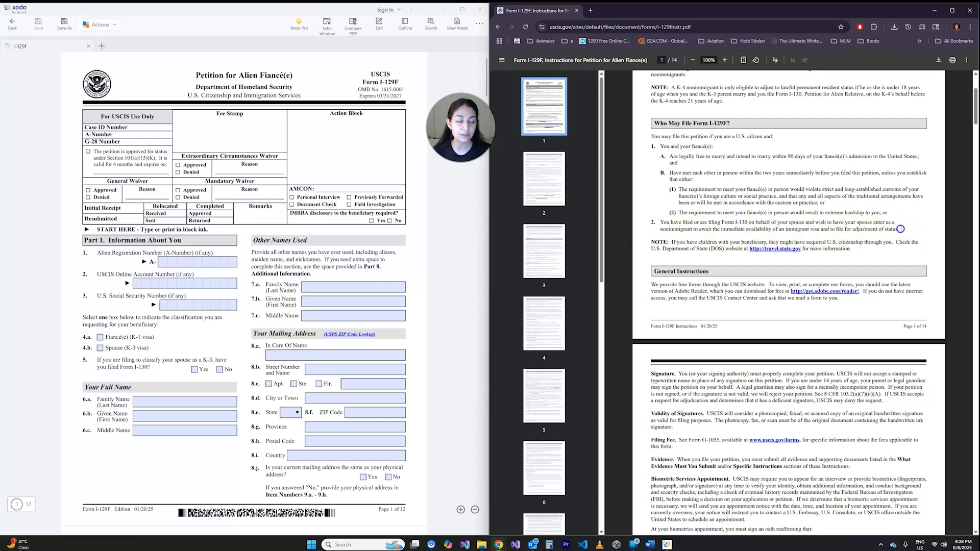
- Search Google for "I-130" in a separate tab, and return to the I-129F instructions at the General Instructions section
{"action": "left_click_drag", "start_coordinate": [899, 230], "coordinate": [867, 224]}
{"action": "left_click", "coordinate": [867, 226]}
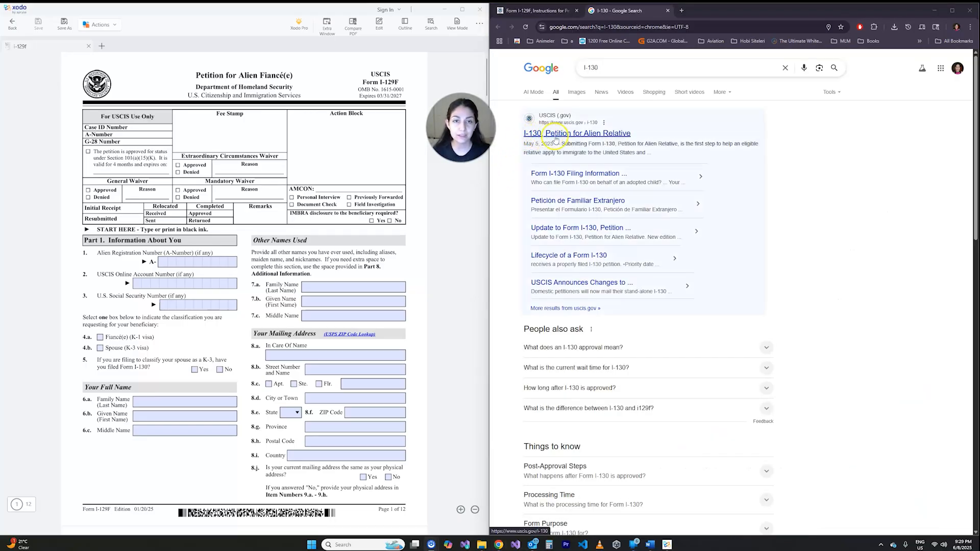
{"action": "left_click", "coordinate": [572, 15]}
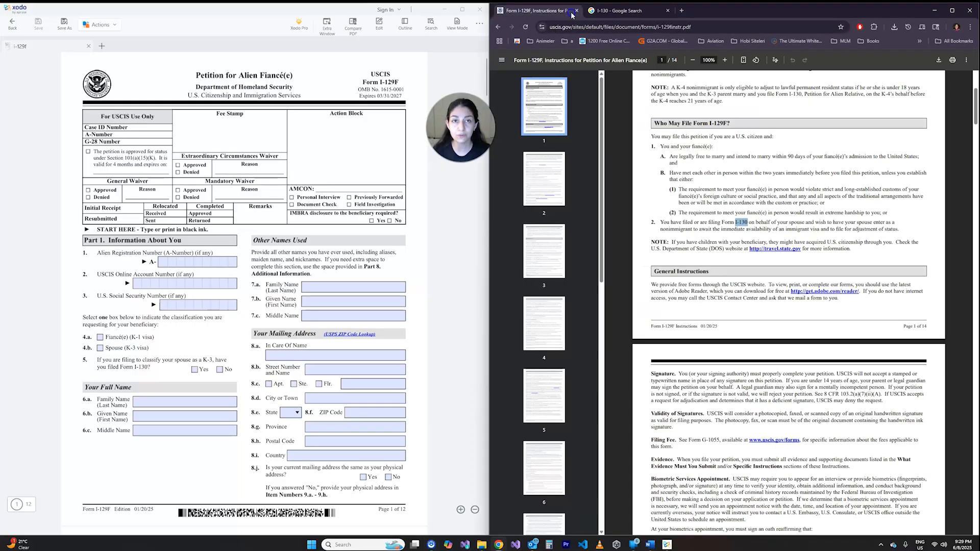
{"action": "scroll", "coordinate": [653, 118], "scroll_direction": "down", "scroll_amount": 2}
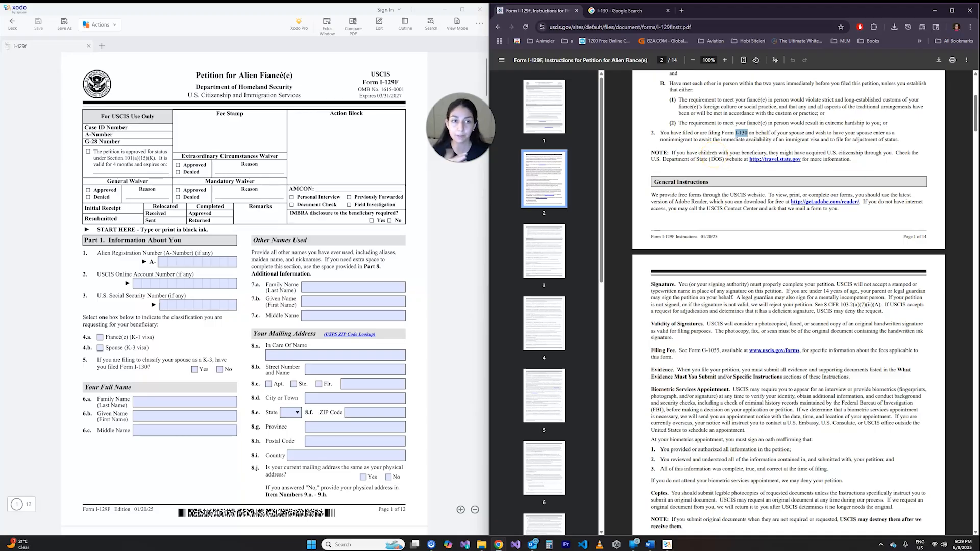
{"action": "scroll", "coordinate": [715, 152], "scroll_direction": "down", "scroll_amount": 2}
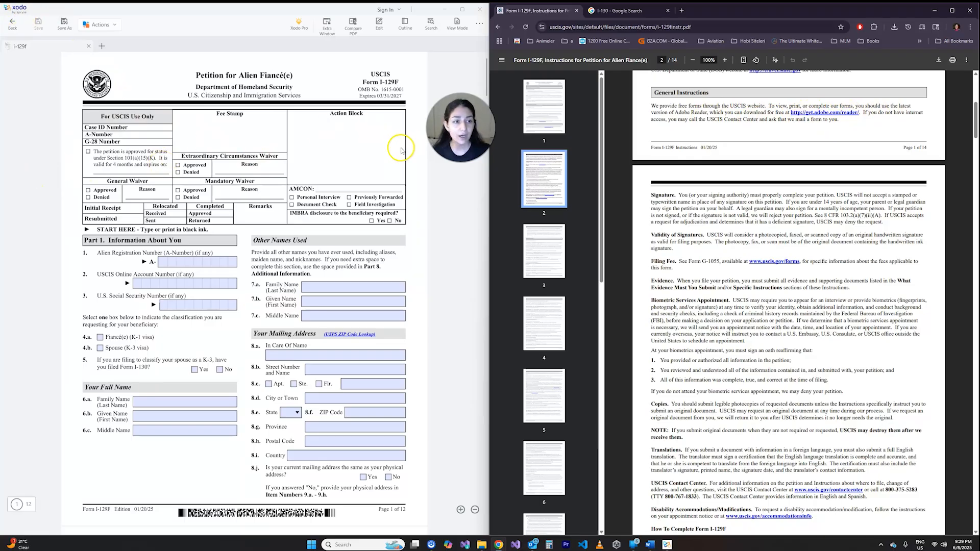
- Test the Family Name field 7.a of the I-129F form with sample text and clear it
{"action": "left_click", "coordinate": [317, 154]}
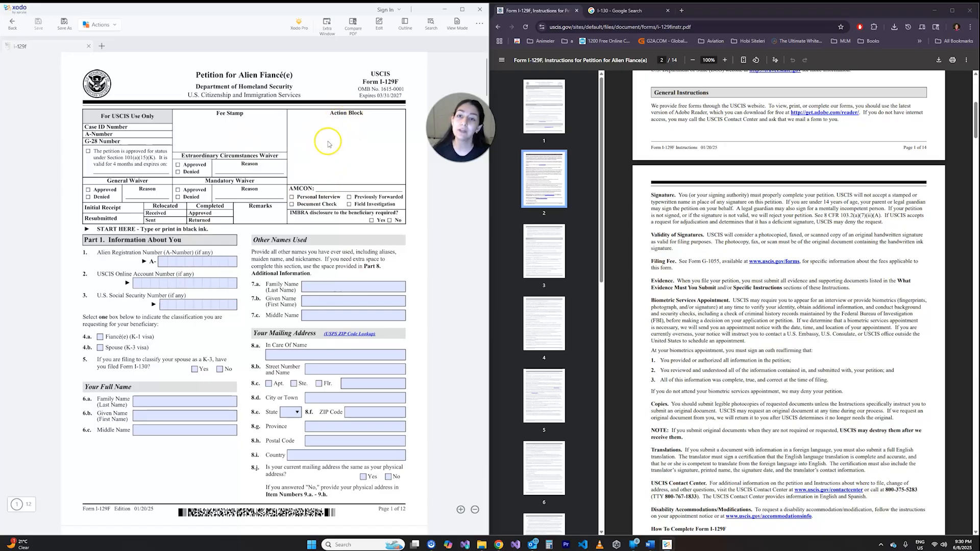
{"action": "scroll", "coordinate": [326, 144], "scroll_direction": "down", "scroll_amount": 2}
{"action": "scroll", "coordinate": [329, 147], "scroll_direction": "down", "scroll_amount": 1}
{"action": "left_click", "coordinate": [321, 115]}
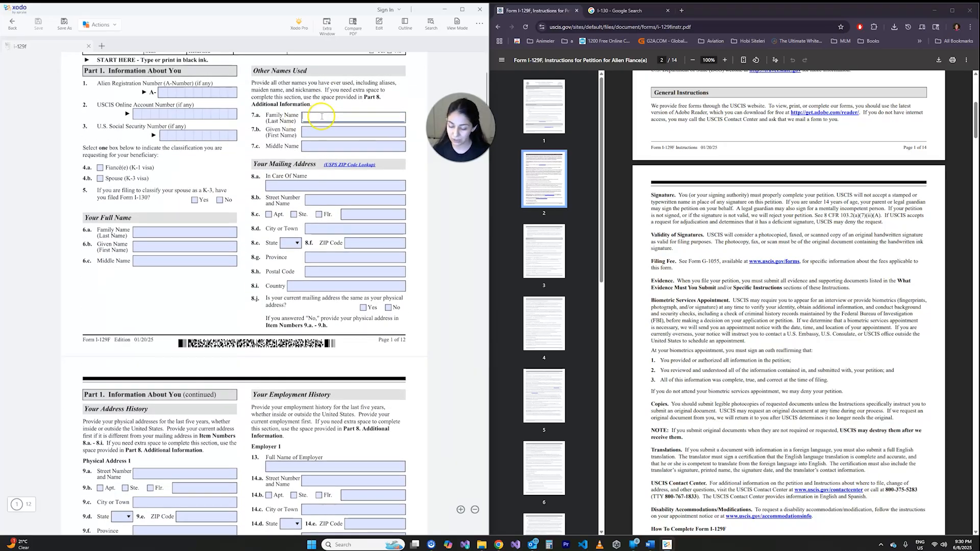
{"action": "type", "text": "fghdefdfhgdrgtf"}
{"action": "left_click_drag", "start_coordinate": [355, 117], "coordinate": [275, 133]}
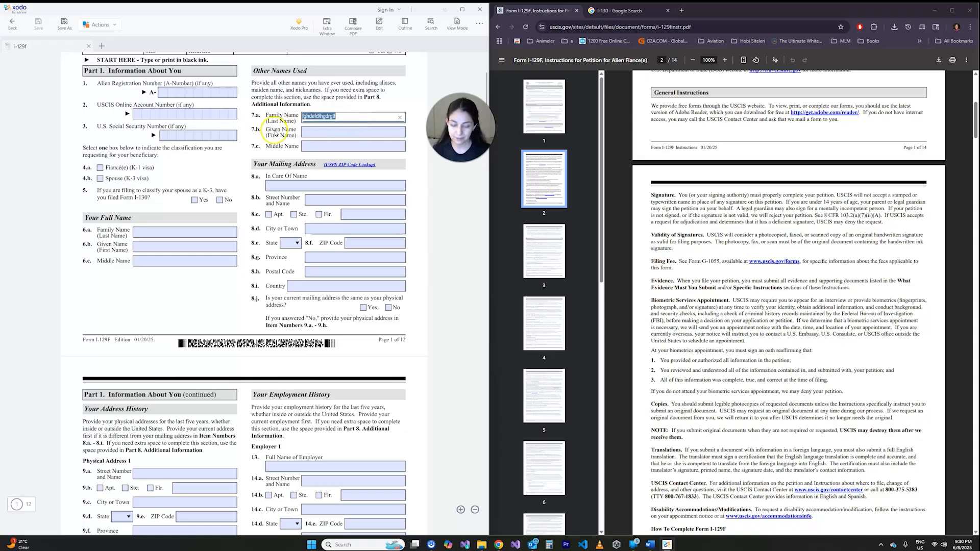
{"action": "key", "text": "BackSpace"}
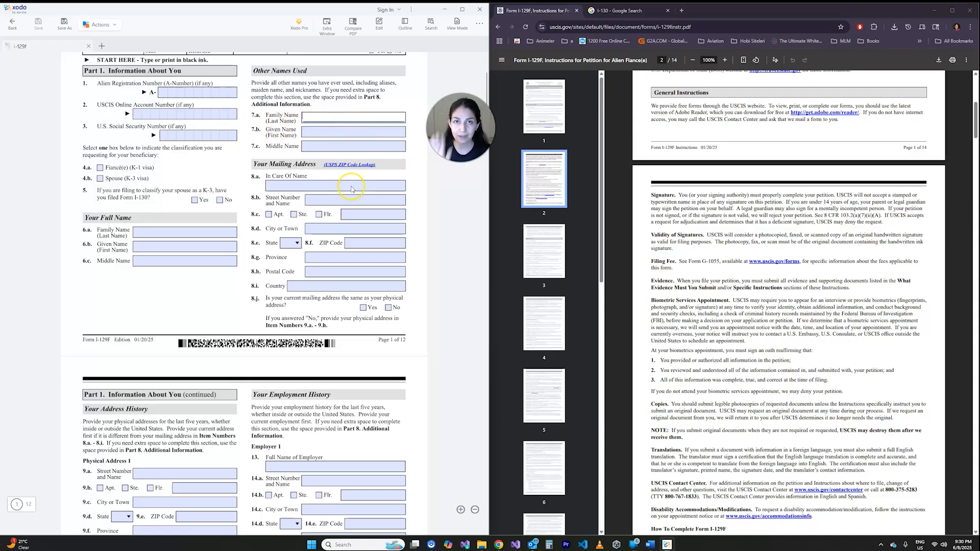
- Read the Signature and Validity of Signatures paragraphs on page 2 of the I-129F instructions
{"action": "scroll", "coordinate": [766, 255], "scroll_direction": "down", "scroll_amount": 1}
{"action": "left_click_drag", "start_coordinate": [650, 182], "coordinate": [677, 184]}
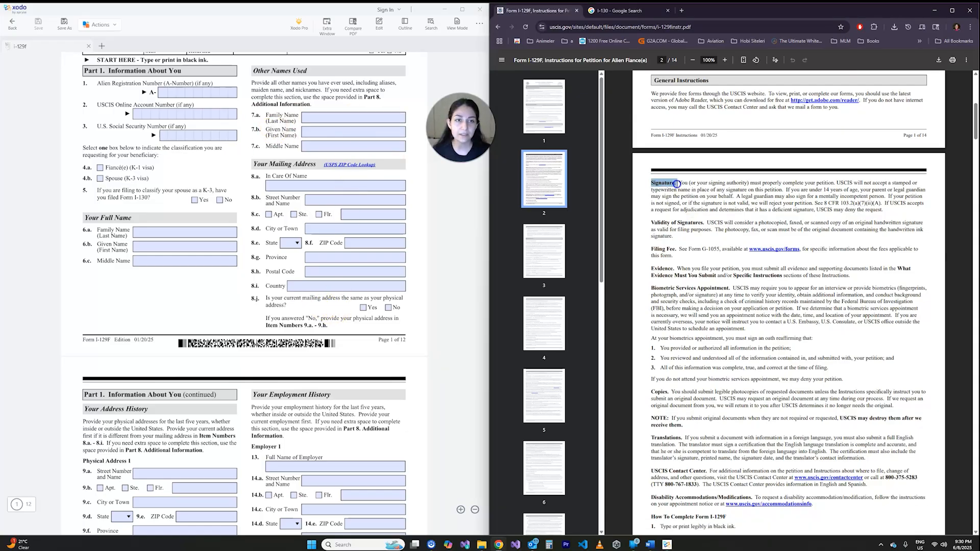
{"action": "left_click", "coordinate": [677, 184]}
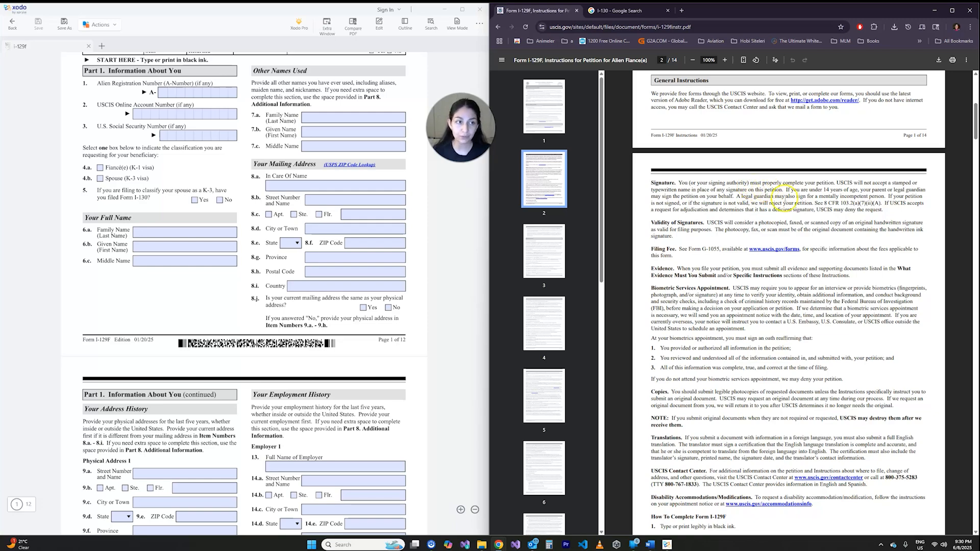
{"action": "scroll", "coordinate": [787, 202], "scroll_direction": "down", "scroll_amount": 1}
{"action": "scroll", "coordinate": [740, 195], "scroll_direction": "down", "scroll_amount": 2}
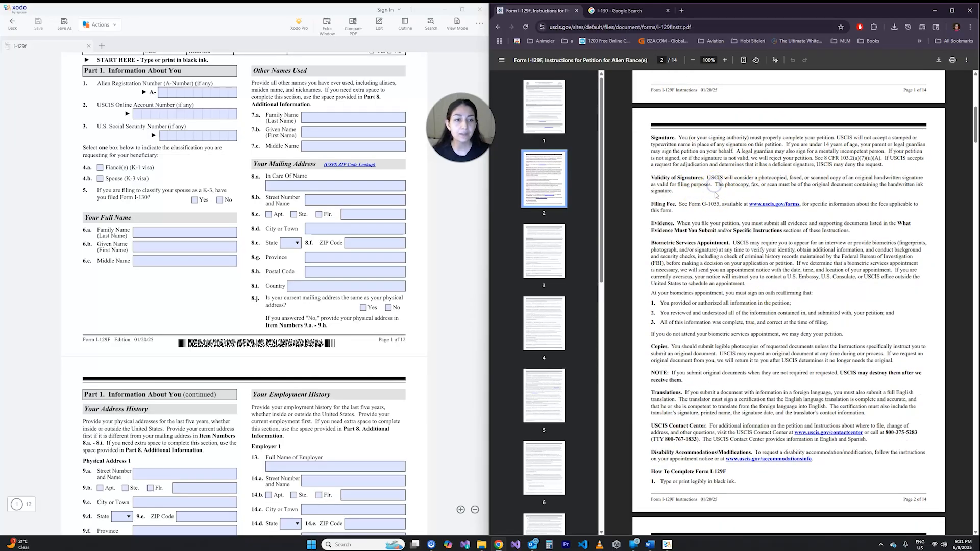
- Open the USCIS forms site linked in the Filing Fee paragraph and find the Filing Fee details for Form I-129F
{"action": "middle_click", "coordinate": [772, 204]}
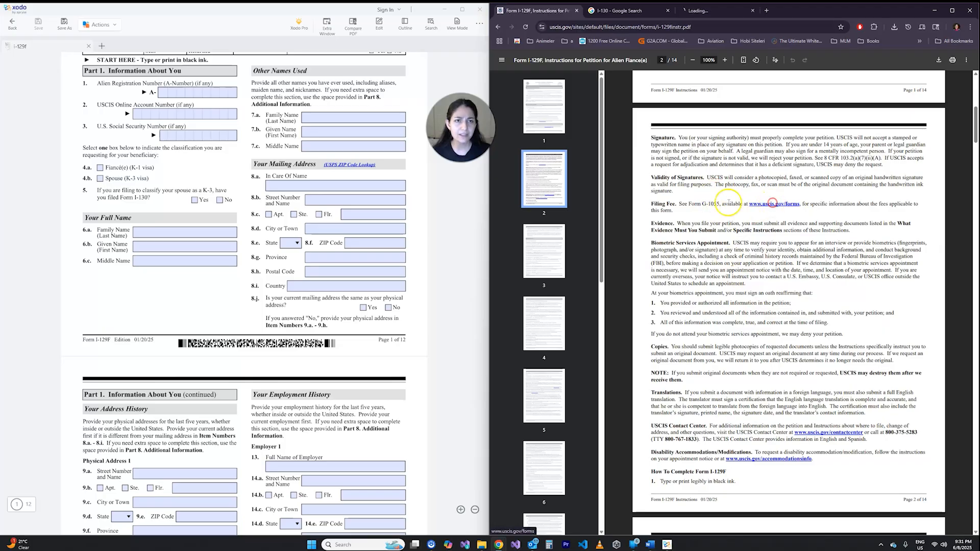
{"action": "left_click", "coordinate": [713, 14]}
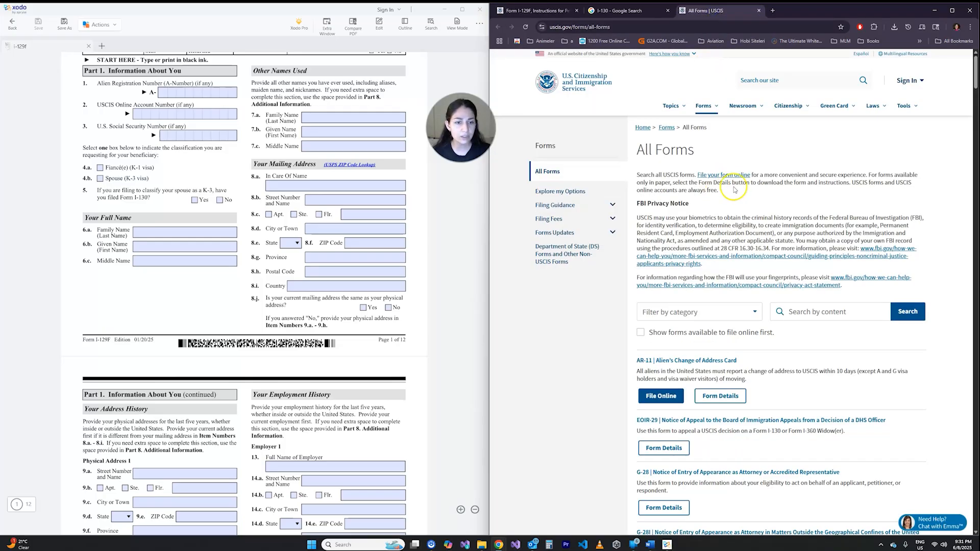
{"action": "scroll", "coordinate": [735, 192], "scroll_direction": "down", "scroll_amount": 2}
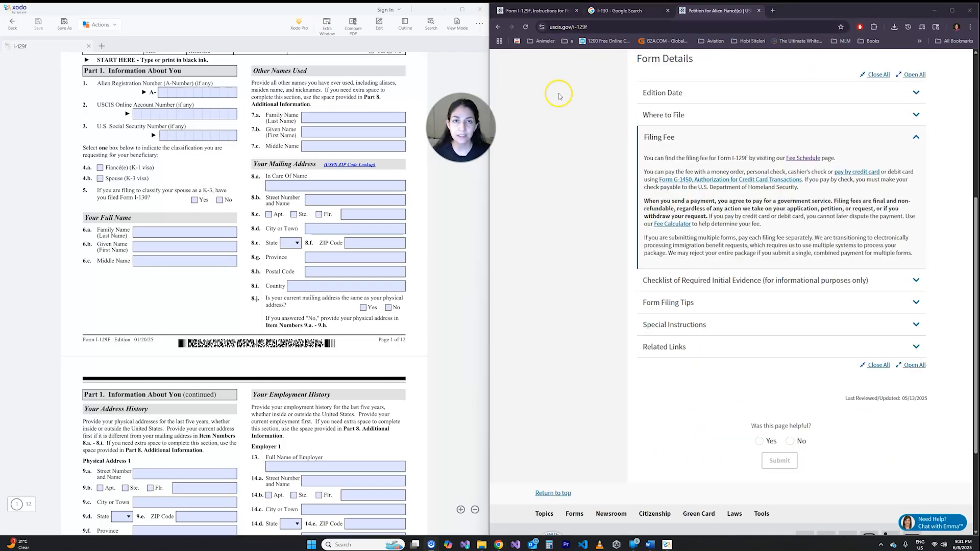
{"action": "scroll", "coordinate": [566, 134], "scroll_direction": "up", "scroll_amount": 5}
{"action": "scroll", "coordinate": [571, 255], "scroll_direction": "down", "scroll_amount": 10}
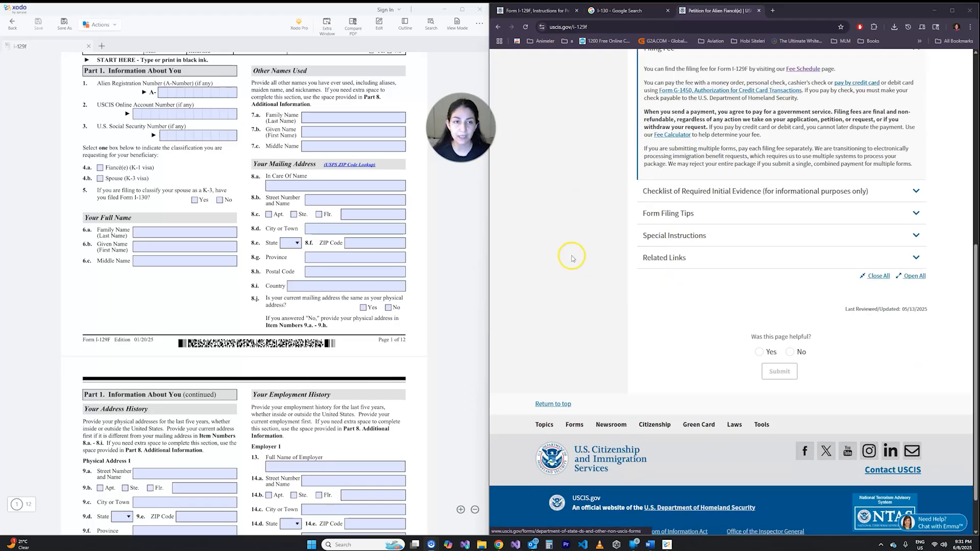
{"action": "scroll", "coordinate": [571, 256], "scroll_direction": "up", "scroll_amount": 10}
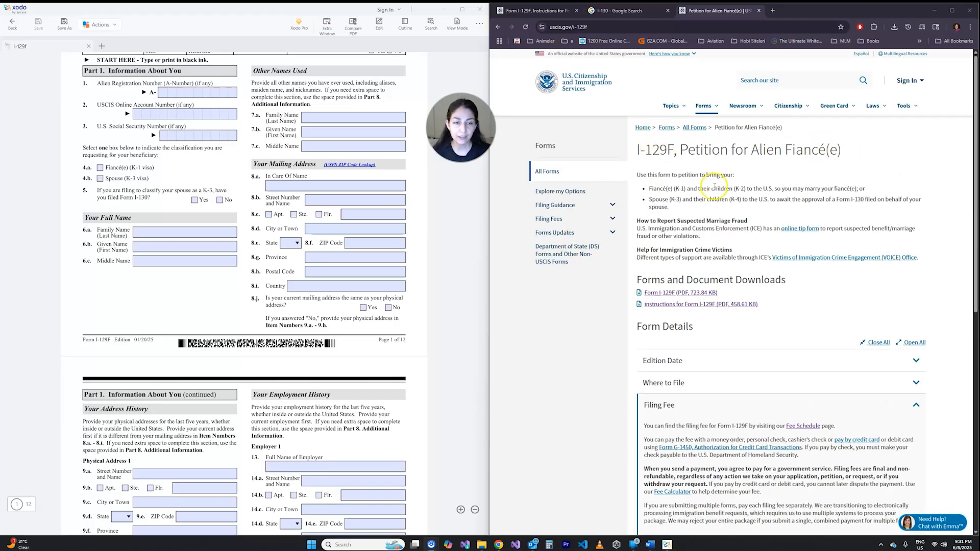
{"action": "scroll", "coordinate": [705, 186], "scroll_direction": "down", "scroll_amount": 2}
{"action": "scroll", "coordinate": [688, 219], "scroll_direction": "down", "scroll_amount": 2}
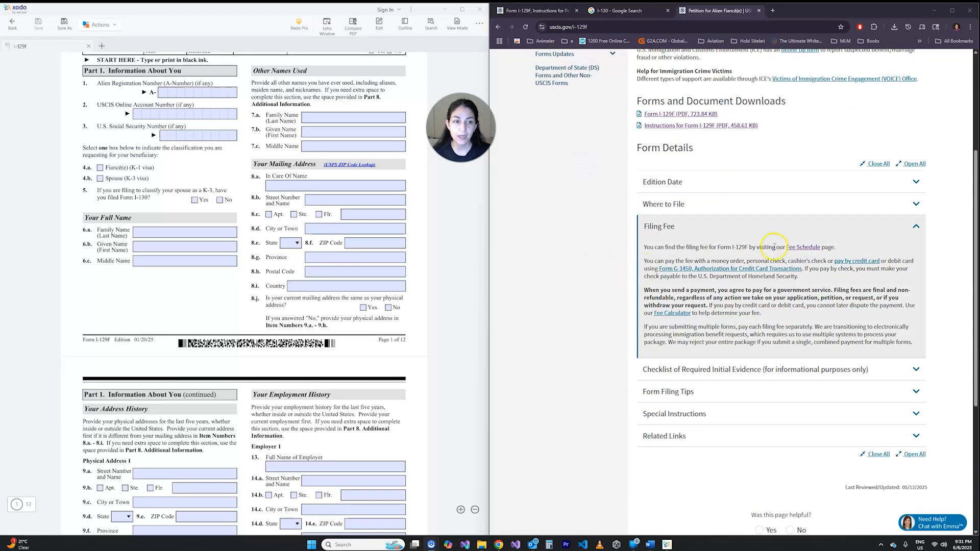
- Open the Fee Schedule linked in the filing fee details and find the I-129F fee table
{"action": "left_click", "coordinate": [803, 247], "text": "ctrl"}
{"action": "left_click", "coordinate": [800, 10]}
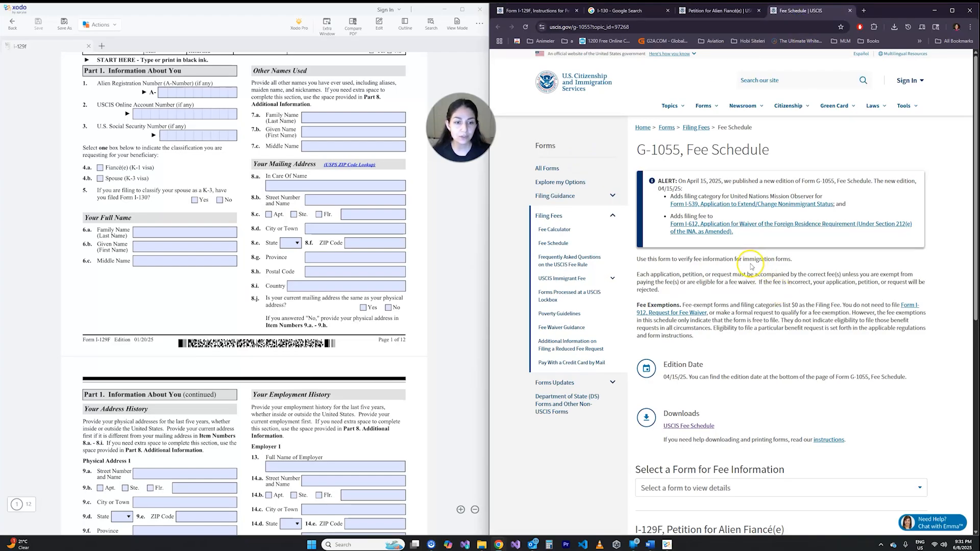
{"action": "scroll", "coordinate": [751, 260], "scroll_direction": "down", "scroll_amount": 4}
{"action": "scroll", "coordinate": [689, 253], "scroll_direction": "down", "scroll_amount": 2}
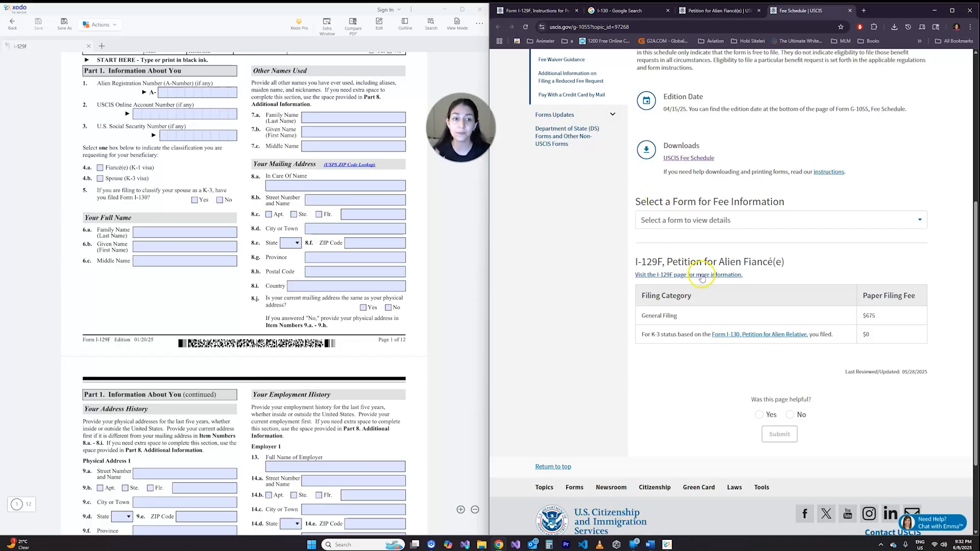
- Examine the General Filing row's paper filing fee and check the form number on the I-129F petition
{"action": "left_click_drag", "start_coordinate": [639, 297], "coordinate": [685, 316]}
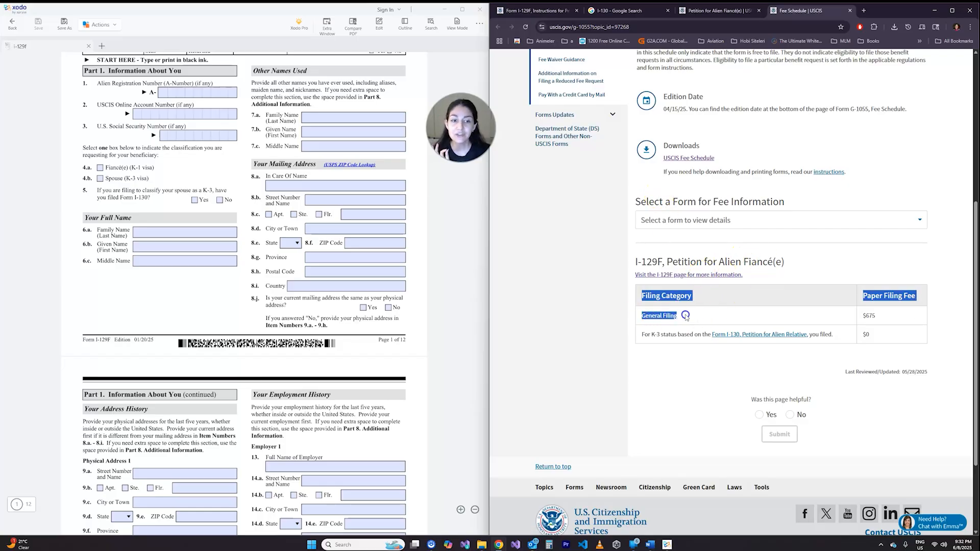
{"action": "left_click", "coordinate": [707, 318]}
{"action": "left_click", "coordinate": [880, 317]}
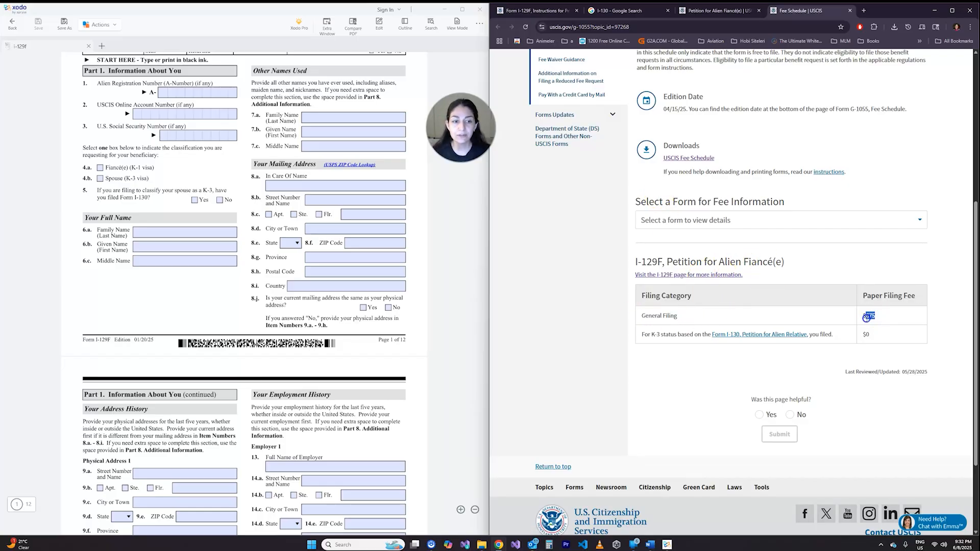
{"action": "left_click", "coordinate": [892, 318]}
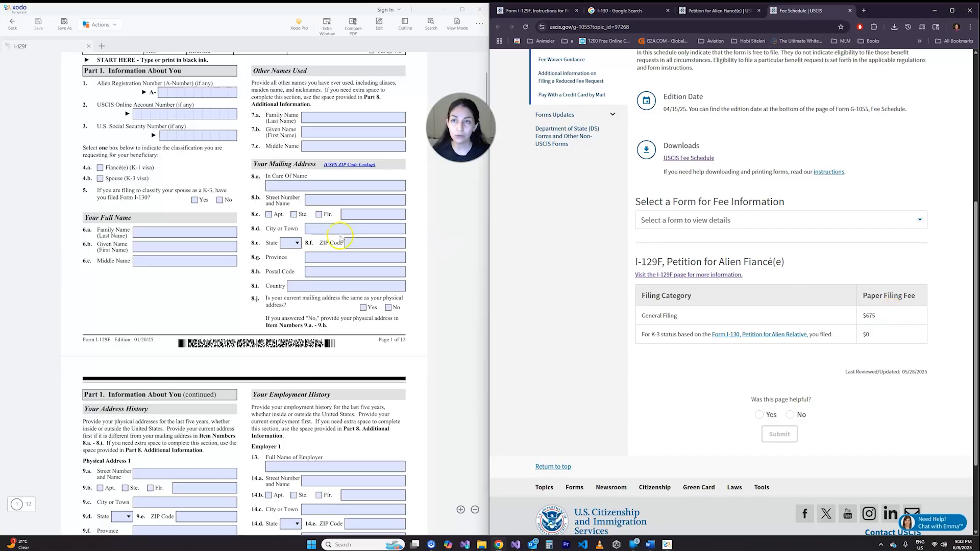
{"action": "scroll", "coordinate": [324, 236], "scroll_direction": "up", "scroll_amount": 4}
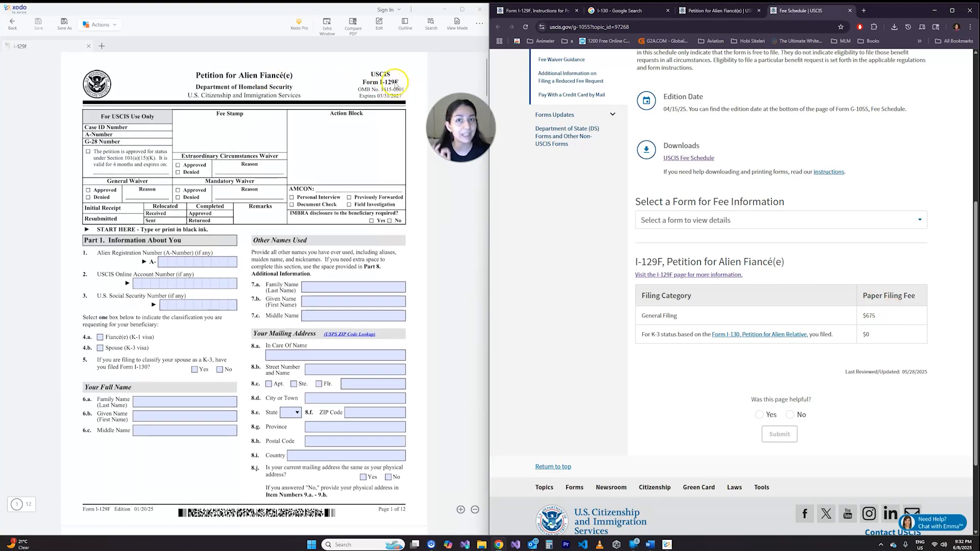
{"action": "left_click", "coordinate": [876, 318]}
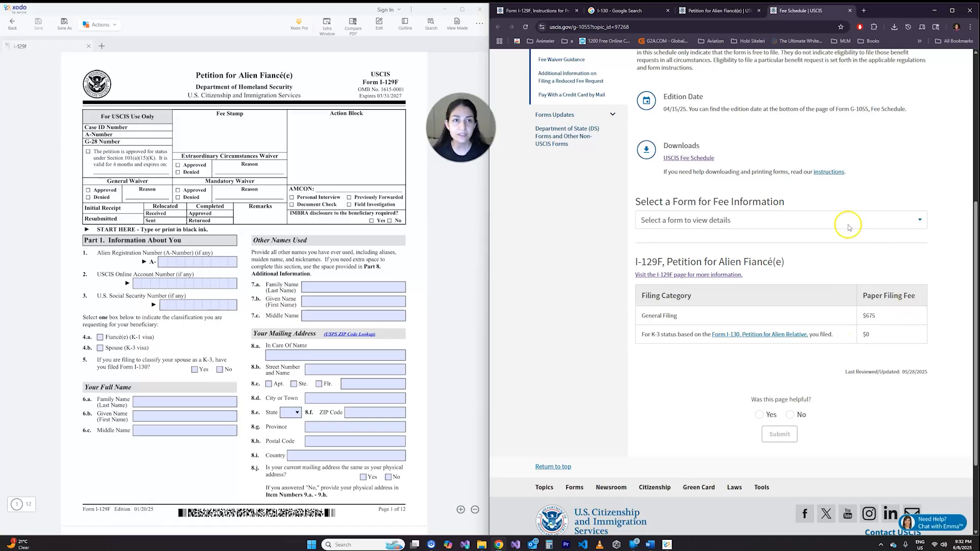
- Return to page 2 of the I-129F instructions and view the Filing Fee and Evidence paragraphs
{"action": "left_click", "coordinate": [607, 10]}
{"action": "left_click", "coordinate": [570, 12]}
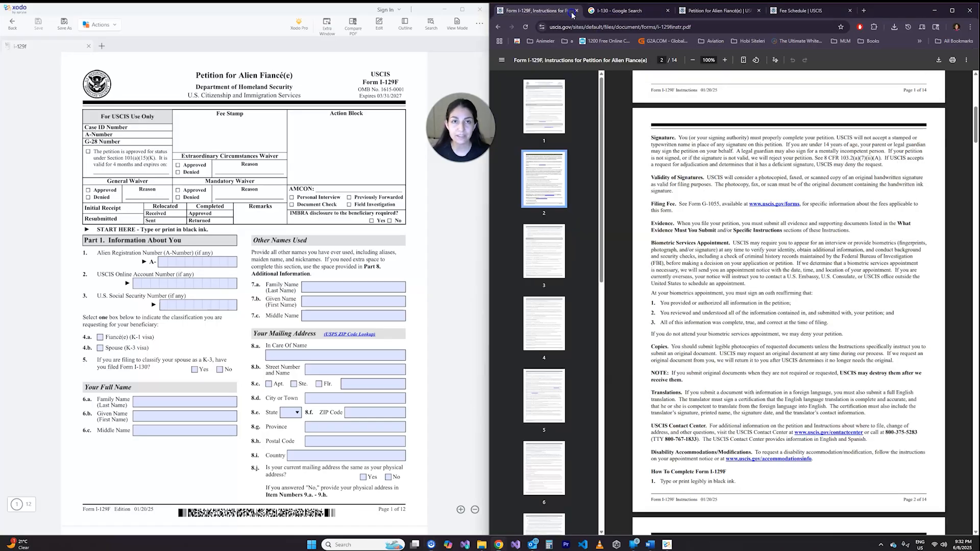
{"action": "scroll", "coordinate": [674, 207], "scroll_direction": "down", "scroll_amount": 1}
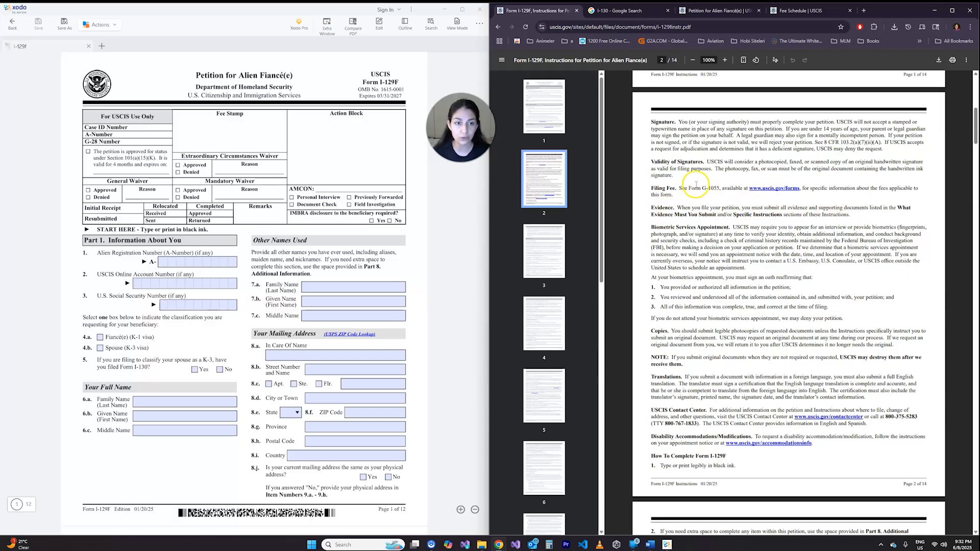
- Examine the Biometric Services Appointment, Copies and Translations paragraphs in the I-129F instructions
{"action": "scroll", "coordinate": [730, 237], "scroll_direction": "down", "scroll_amount": 2}
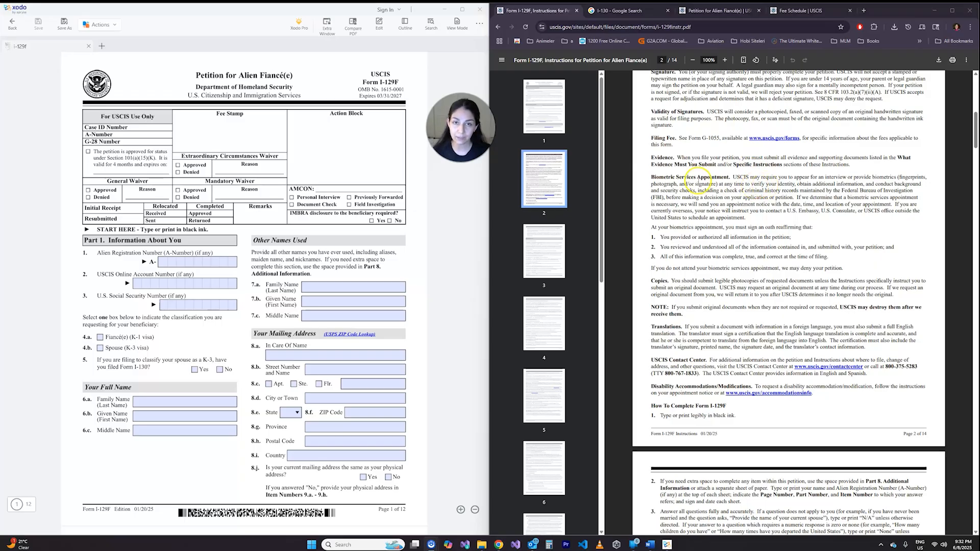
{"action": "left_click_drag", "start_coordinate": [744, 186], "coordinate": [768, 200]}
{"action": "left_click", "coordinate": [729, 203]}
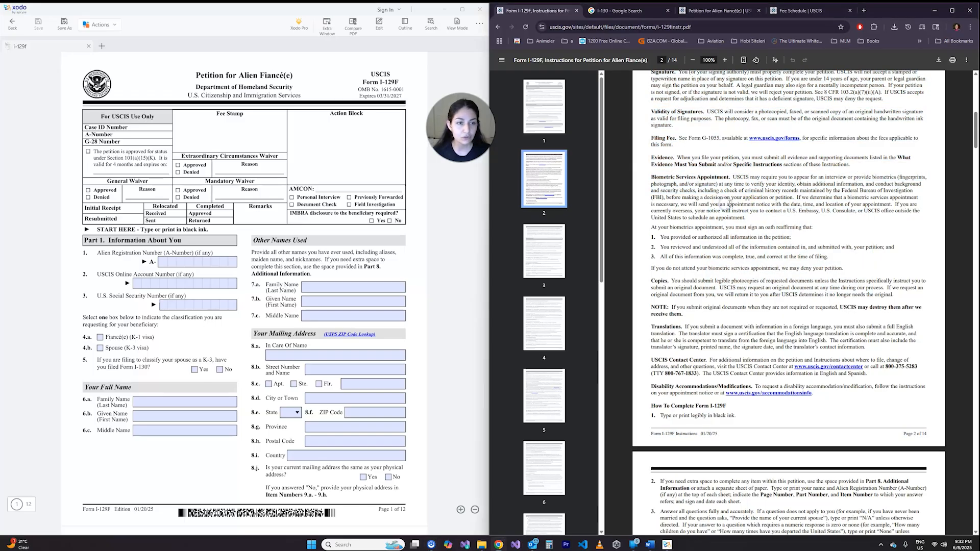
{"action": "scroll", "coordinate": [735, 196], "scroll_direction": "down", "scroll_amount": 2}
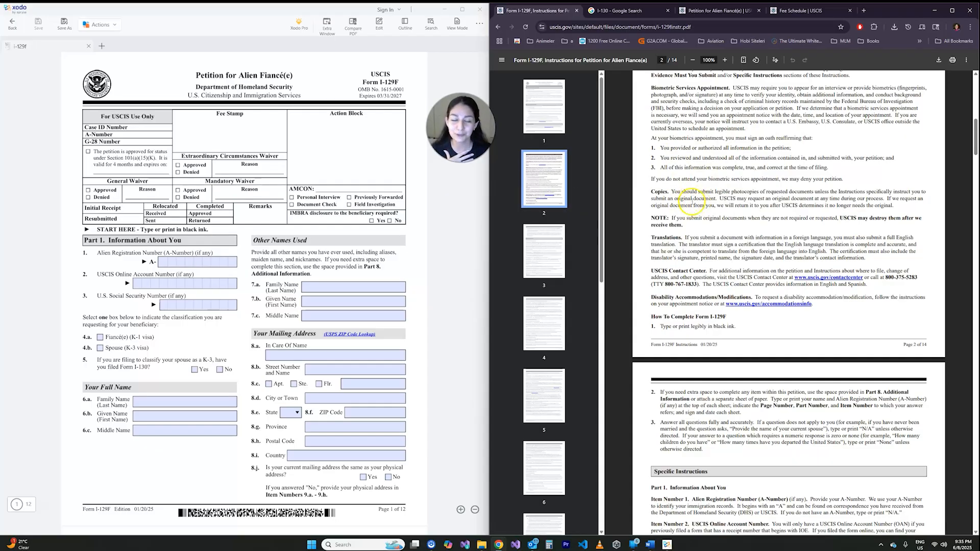
{"action": "scroll", "coordinate": [691, 209], "scroll_direction": "down", "scroll_amount": 1}
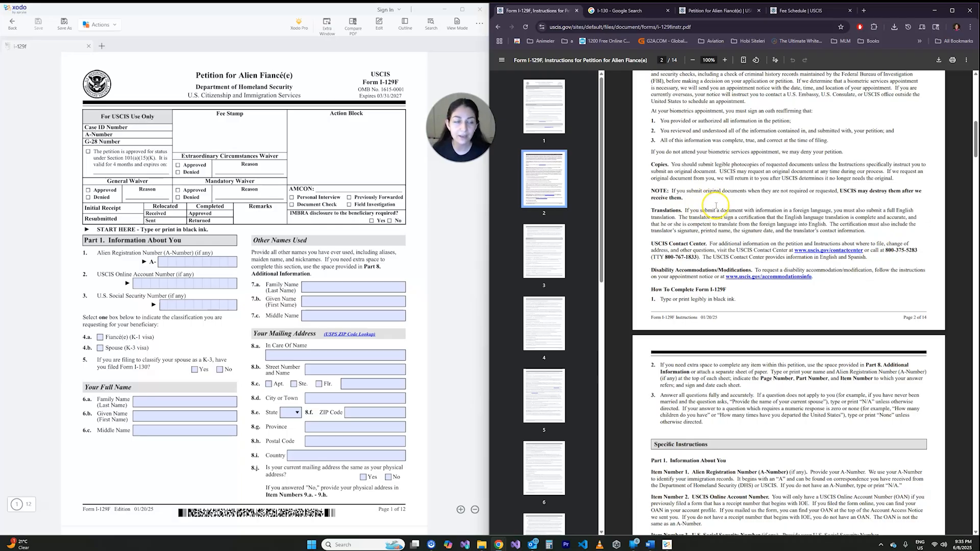
{"action": "scroll", "coordinate": [717, 206], "scroll_direction": "down", "scroll_amount": 2}
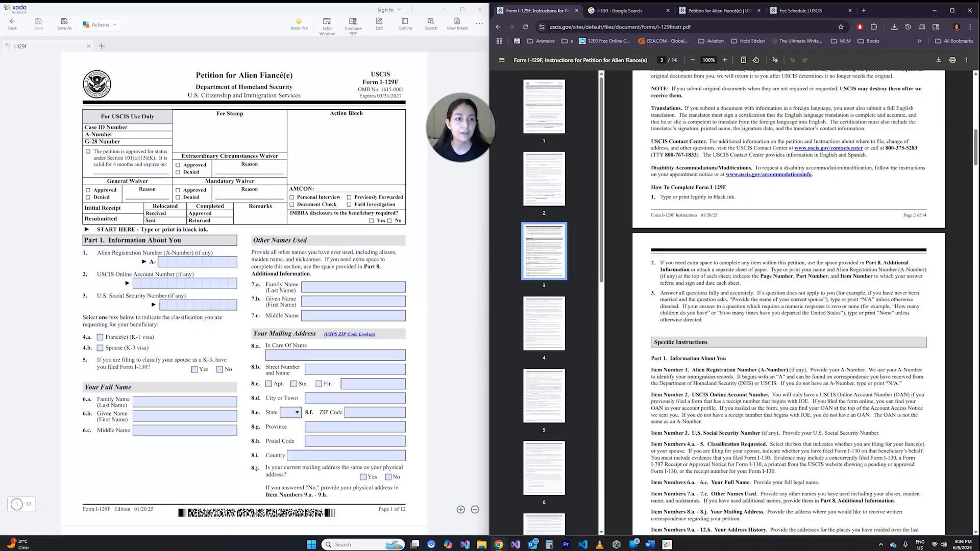
{"action": "left_click_drag", "start_coordinate": [870, 128], "coordinate": [685, 108]}
{"action": "left_click", "coordinate": [685, 107]}
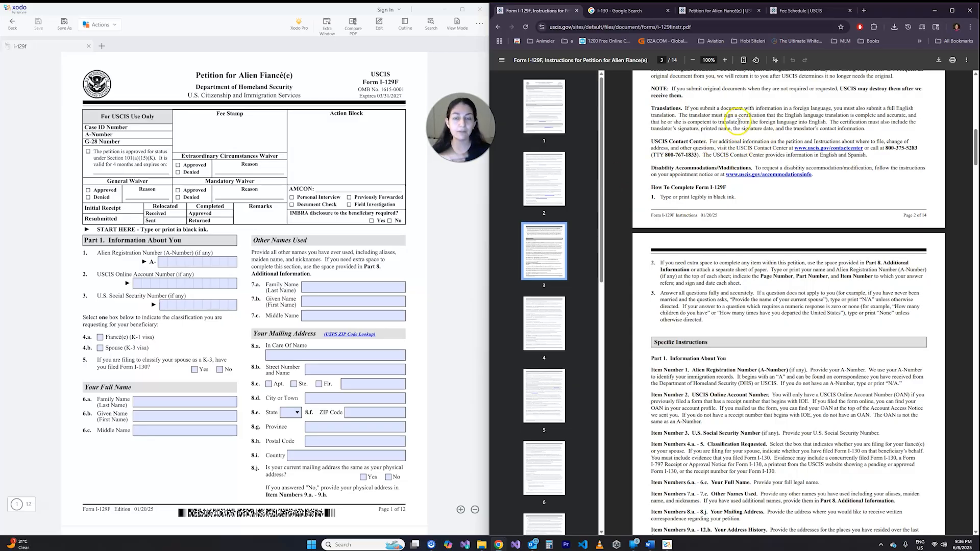
- Examine the three How To Complete Form I-129F items, highlighting the Page Number, Part Number and Item Number requirement for extra space
{"action": "scroll", "coordinate": [740, 125], "scroll_direction": "down", "scroll_amount": 2}
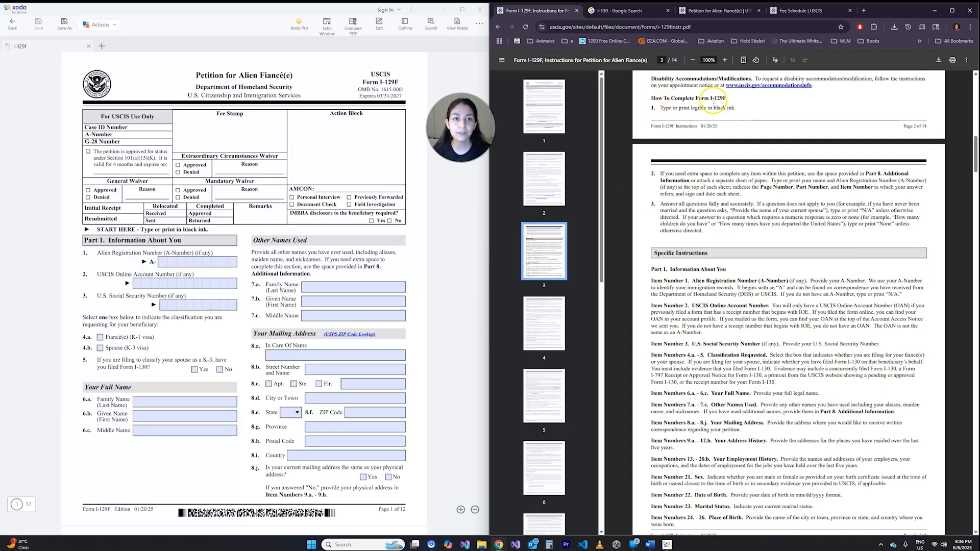
{"action": "left_click_drag", "start_coordinate": [727, 98], "coordinate": [710, 98]}
{"action": "left_click", "coordinate": [751, 98]}
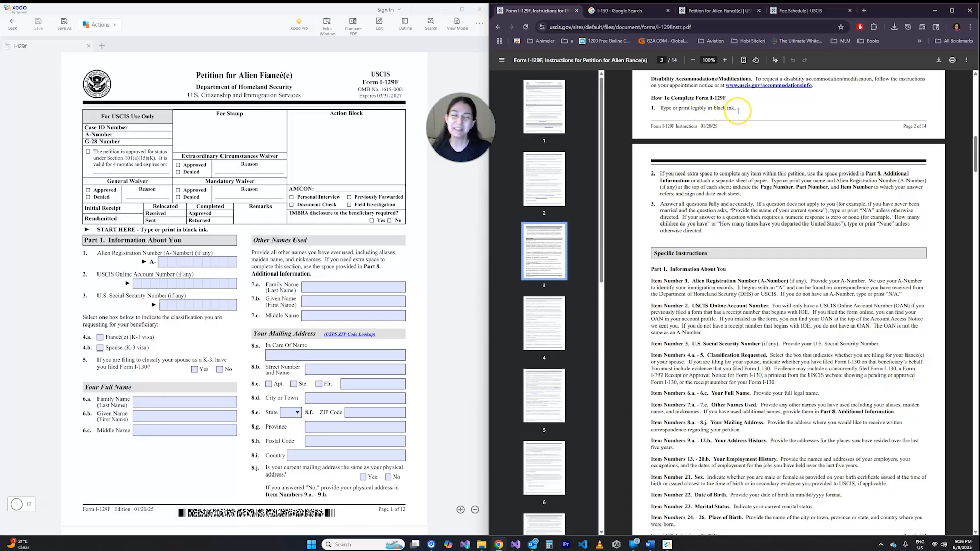
{"action": "left_click", "coordinate": [338, 287]}
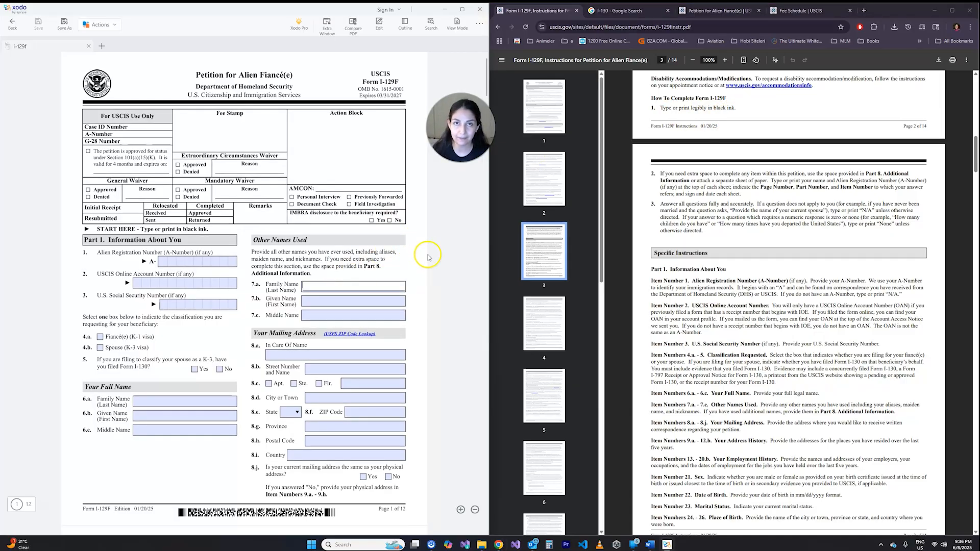
{"action": "left_click", "coordinate": [689, 171]}
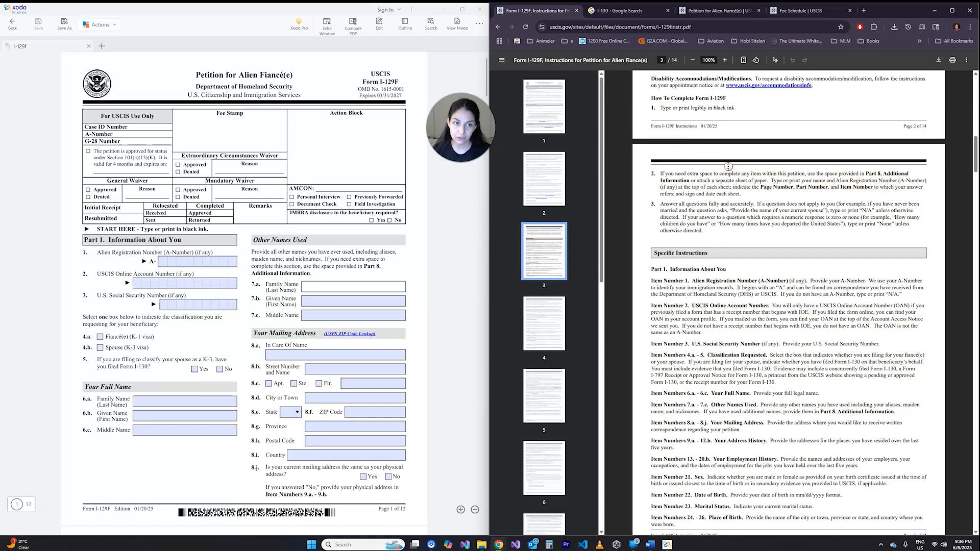
{"action": "scroll", "coordinate": [729, 179], "scroll_direction": "down", "scroll_amount": 1}
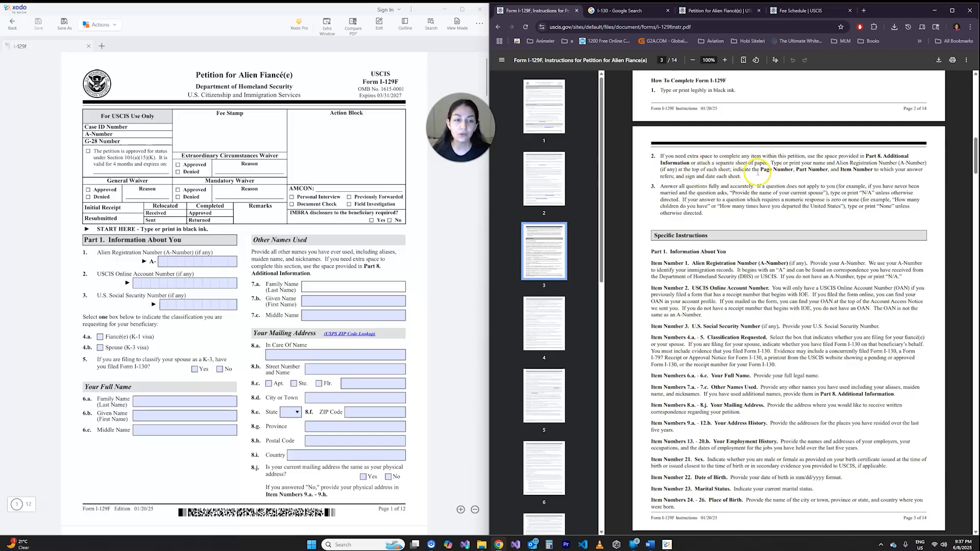
{"action": "left_click_drag", "start_coordinate": [760, 170], "coordinate": [877, 173]}
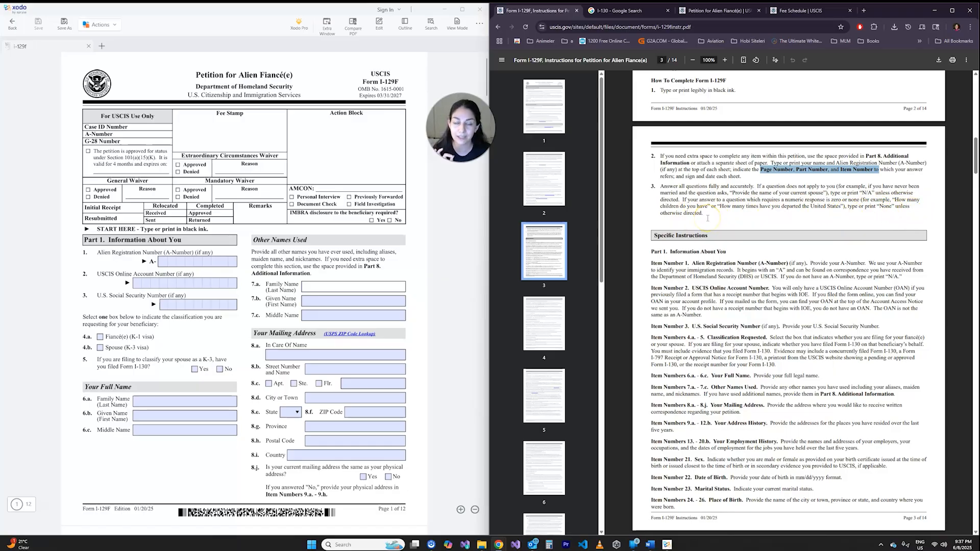
{"action": "scroll", "coordinate": [707, 218], "scroll_direction": "down", "scroll_amount": 2}
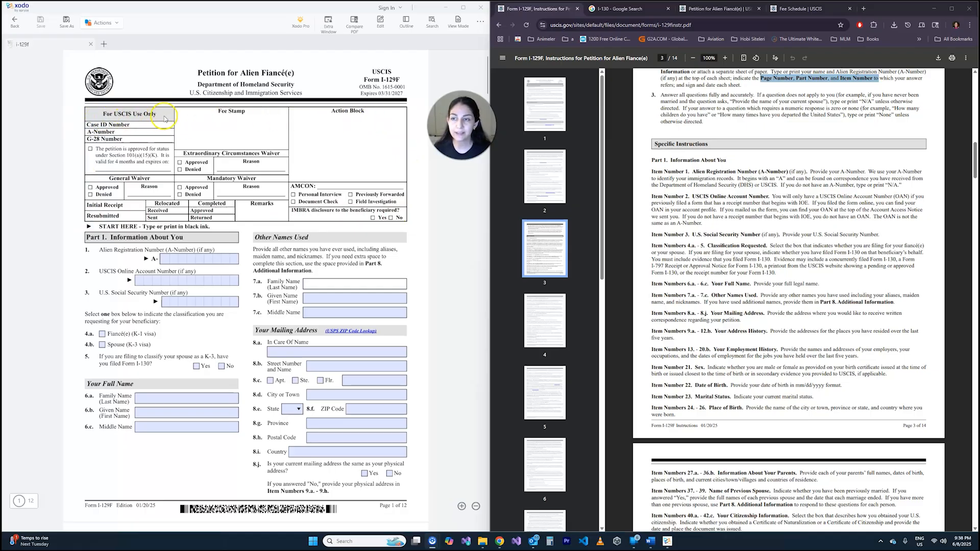
- In Part 1 of the petition, enter the petitioner's U.S. Social Security Number and select Fiancé(e) (K-1 visa) as the classification
{"action": "scroll", "coordinate": [164, 135], "scroll_direction": "down", "scroll_amount": 3}
{"action": "scroll", "coordinate": [163, 117], "scroll_direction": "up", "scroll_amount": 3}
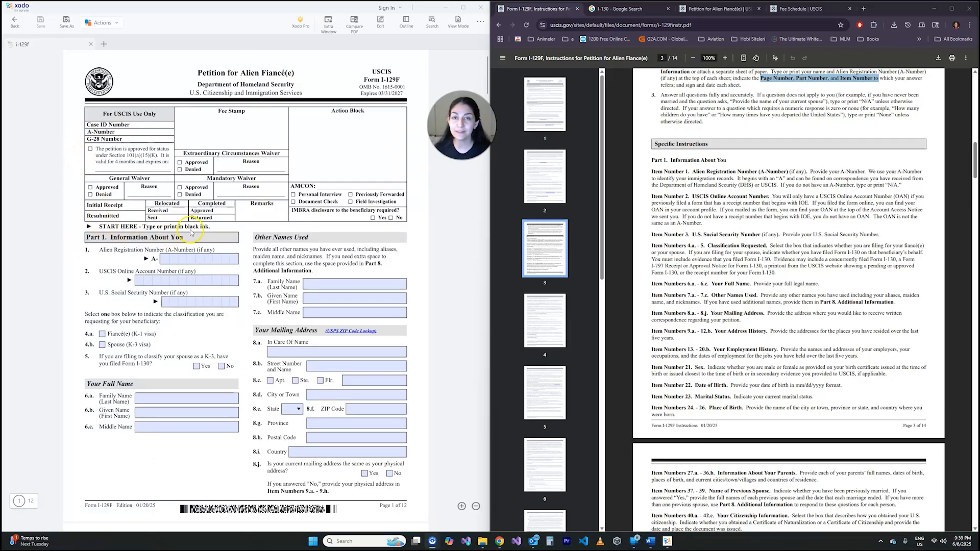
{"action": "scroll", "coordinate": [207, 224], "scroll_direction": "down", "scroll_amount": 3}
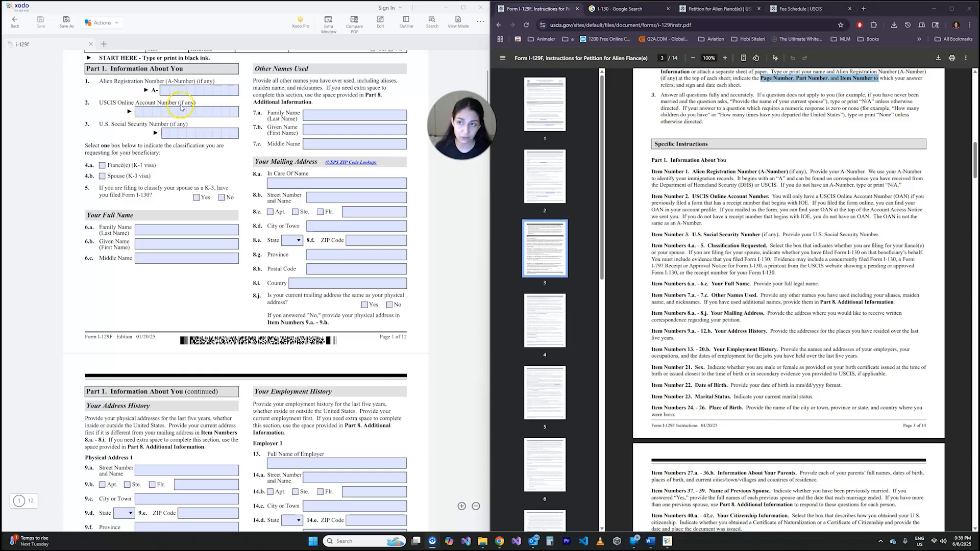
{"action": "left_click", "coordinate": [171, 132]}
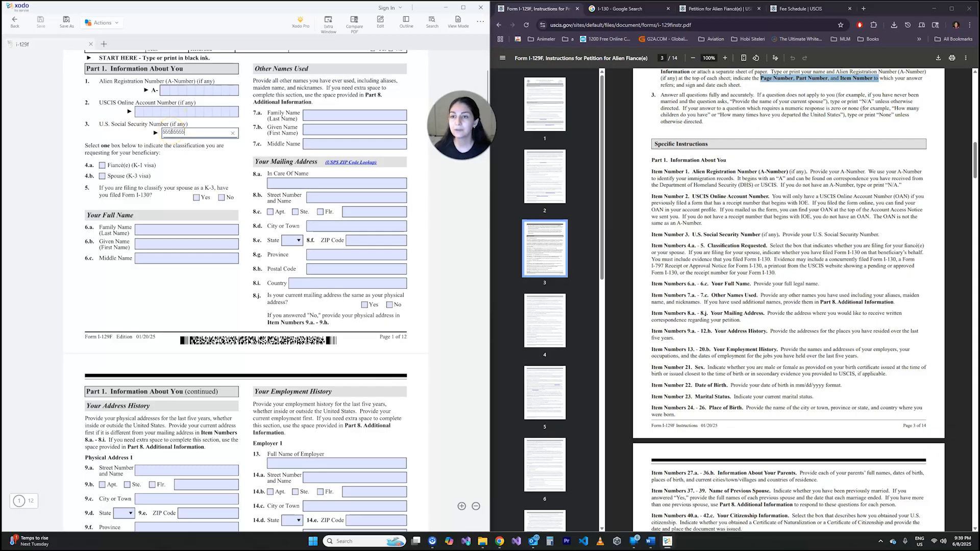
{"action": "left_click", "coordinate": [125, 148]}
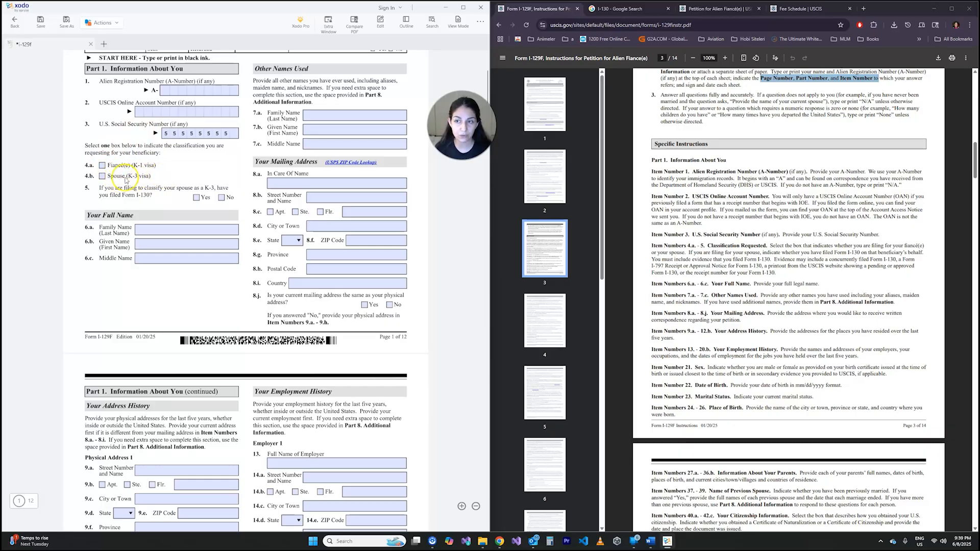
{"action": "left_click", "coordinate": [102, 165]}
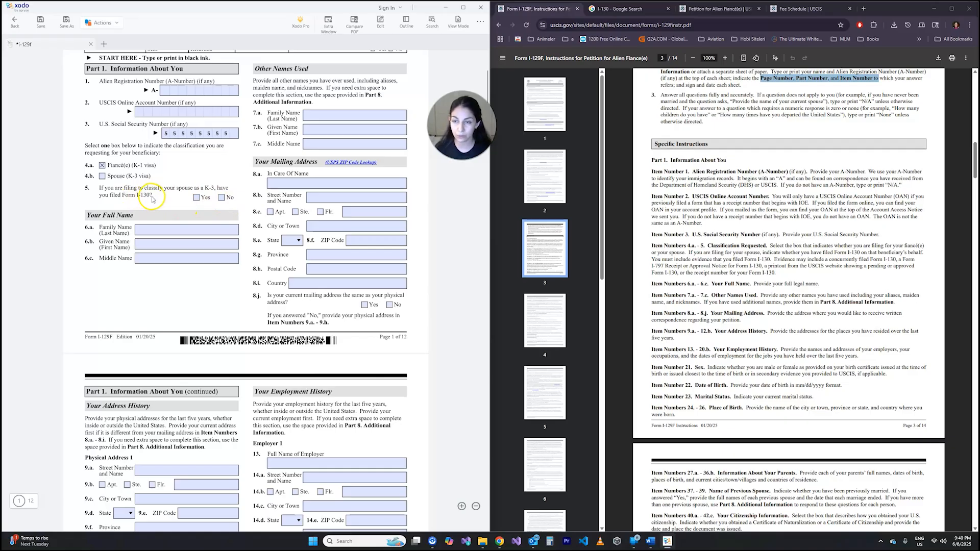
{"action": "left_click", "coordinate": [169, 230]}
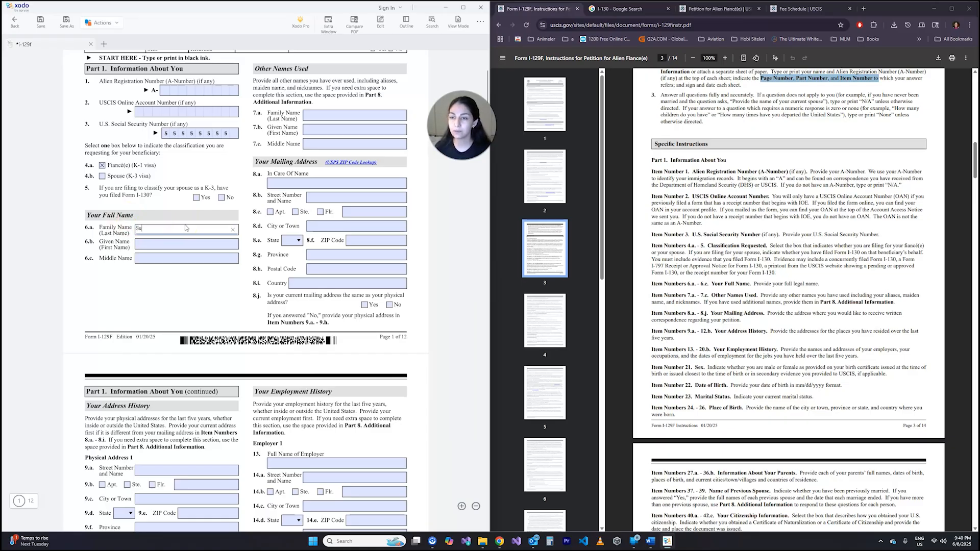
{"action": "key", "text": "Tab"}
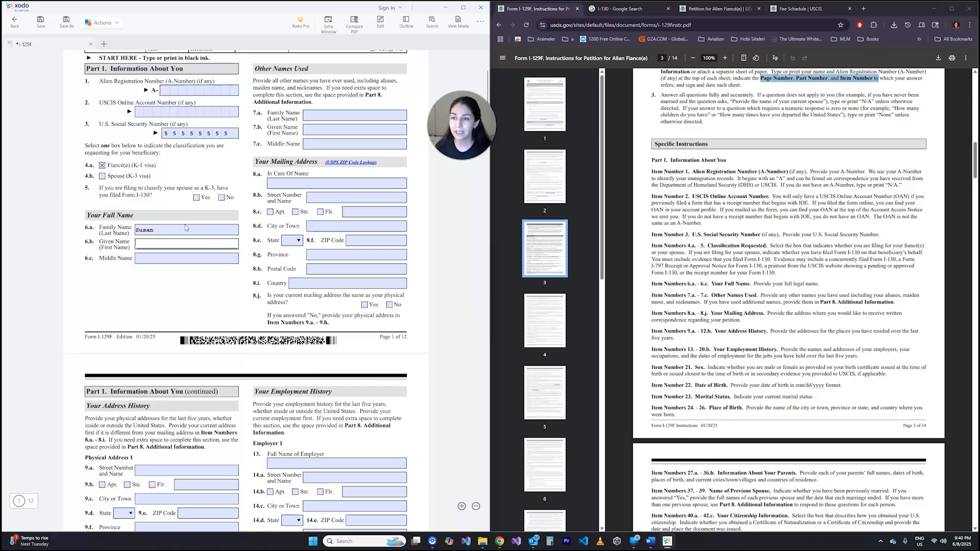
{"action": "key", "text": "Tab"}
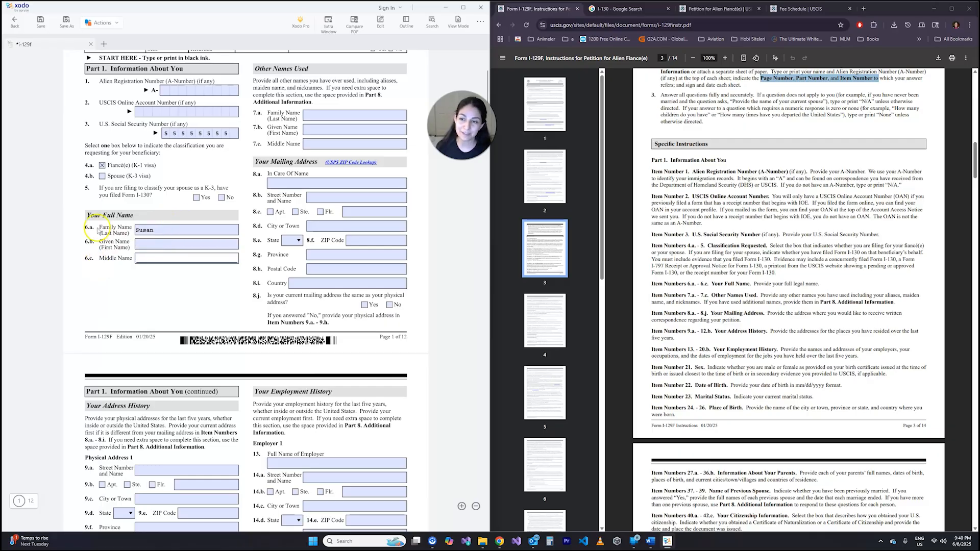
- Enter the petitioner's last name in item 6.a and first name in item 6.b under Your Full Name
{"action": "left_click", "coordinate": [155, 228]}
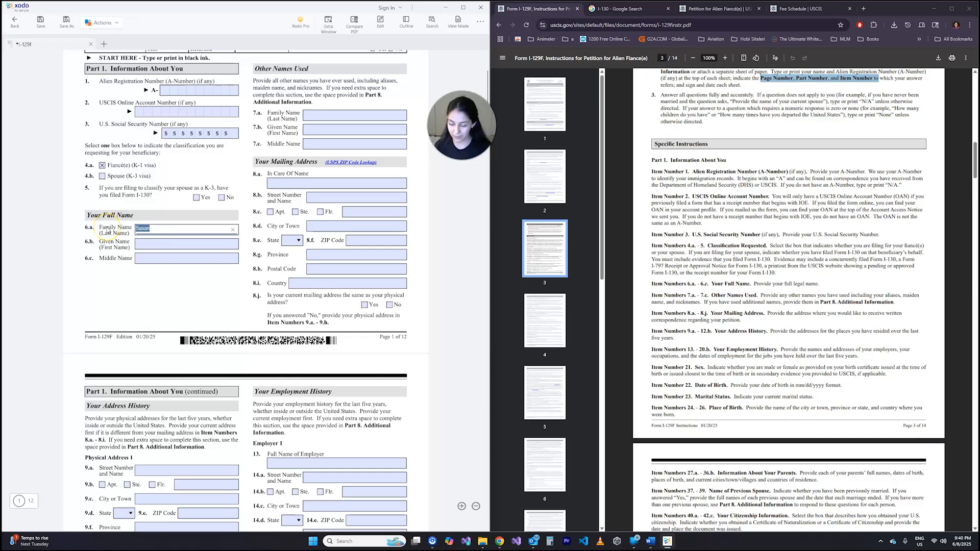
{"action": "type", "text": "Smith"}
{"action": "key", "text": "Tab"}
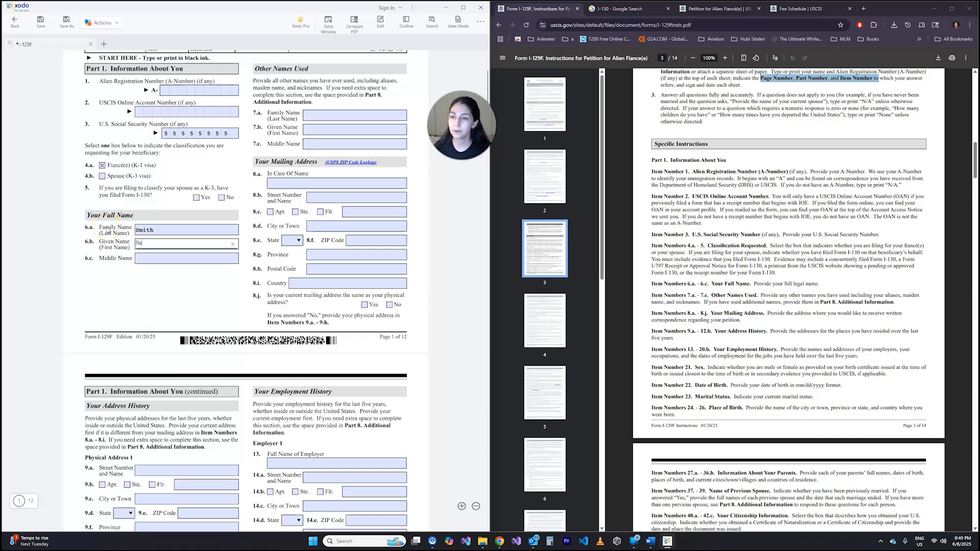
{"action": "type", "text": "Susan"}
{"action": "key", "text": "Tab"}
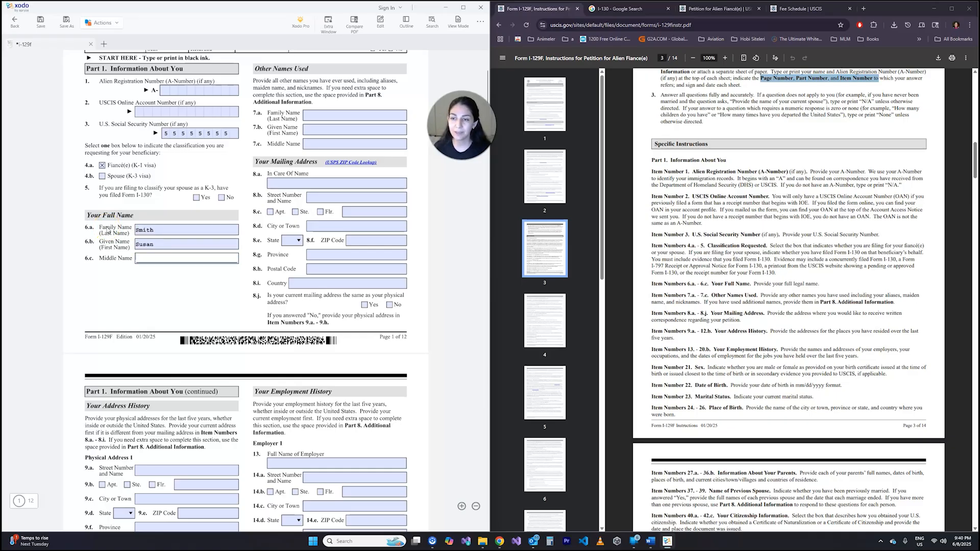
- Fill all three Other Names Used fields, 7.a to 7.c, and the petitioner's middle name in 6.c with N/A
{"action": "scroll", "coordinate": [108, 231], "scroll_direction": "up", "scroll_amount": 3}
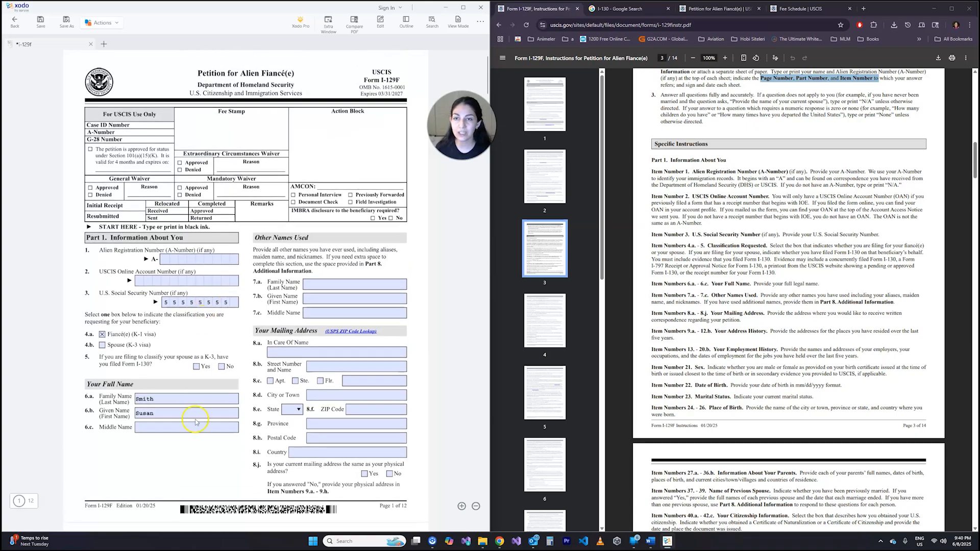
{"action": "left_click", "coordinate": [202, 452]}
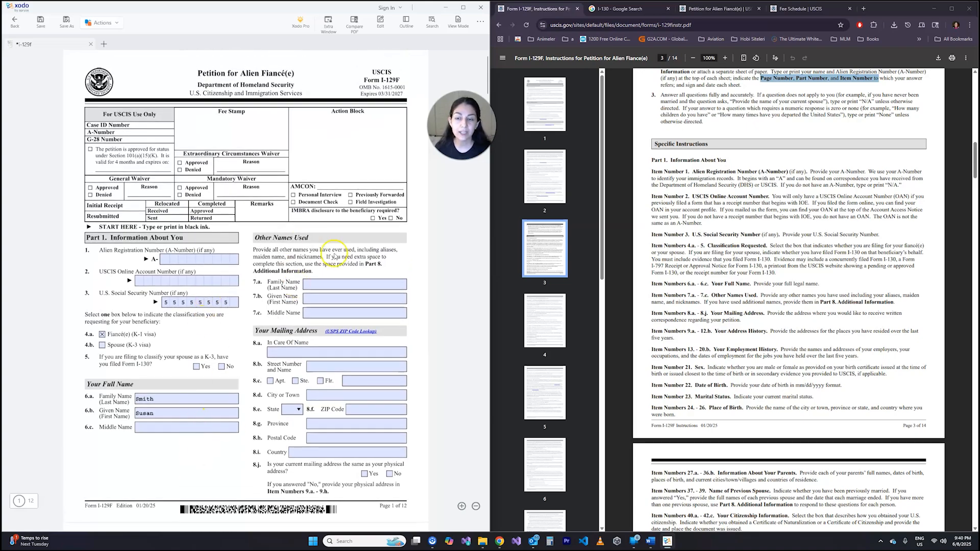
{"action": "scroll", "coordinate": [306, 263], "scroll_direction": "down", "scroll_amount": 3}
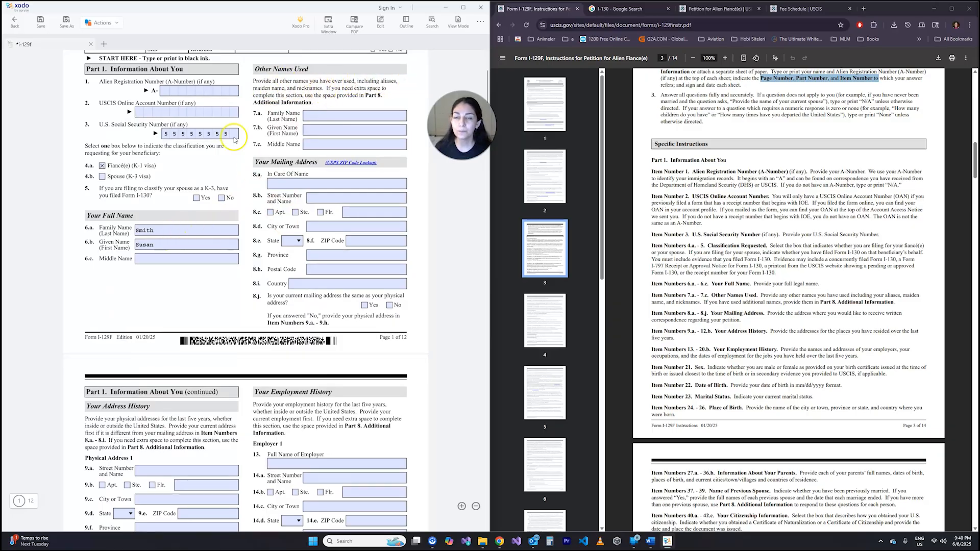
{"action": "left_click", "coordinate": [306, 116]}
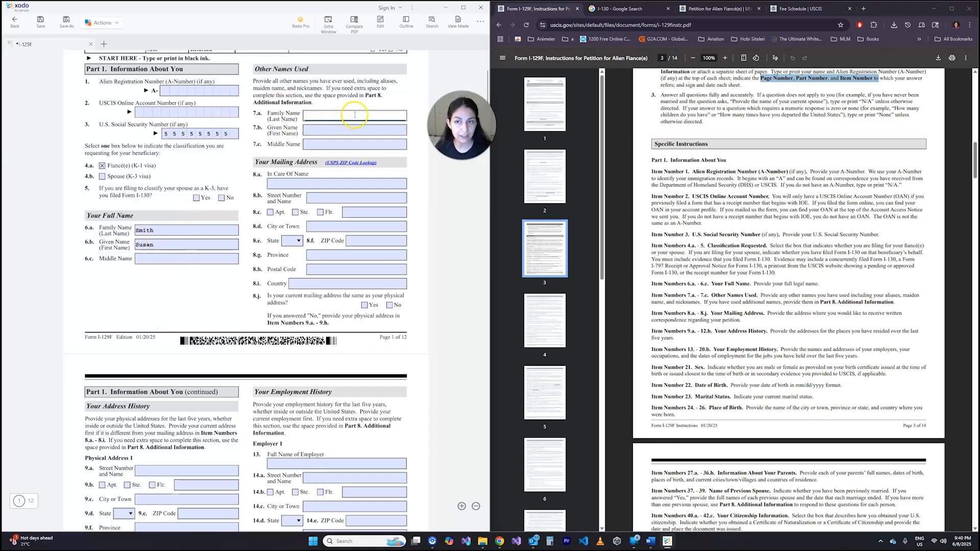
{"action": "left_click", "coordinate": [306, 130]}
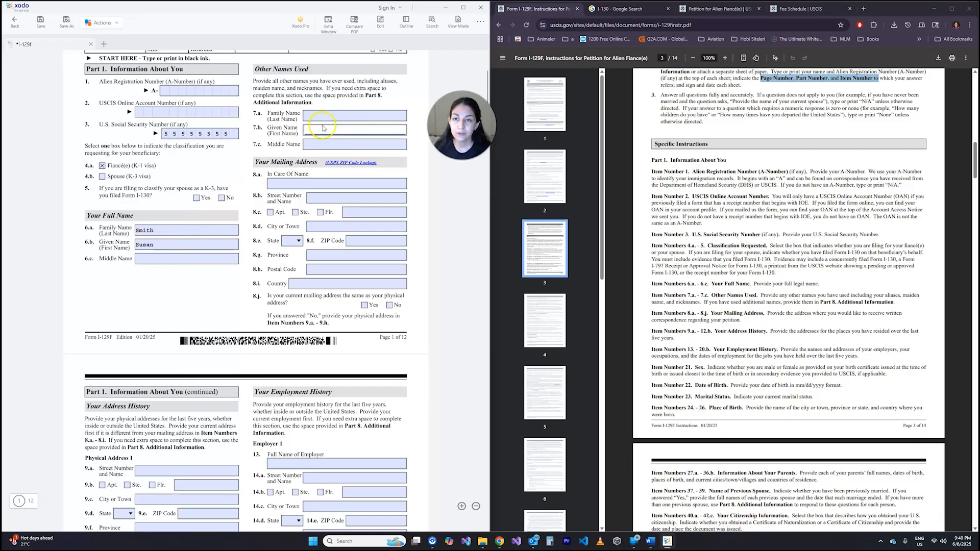
{"action": "left_click", "coordinate": [332, 116]}
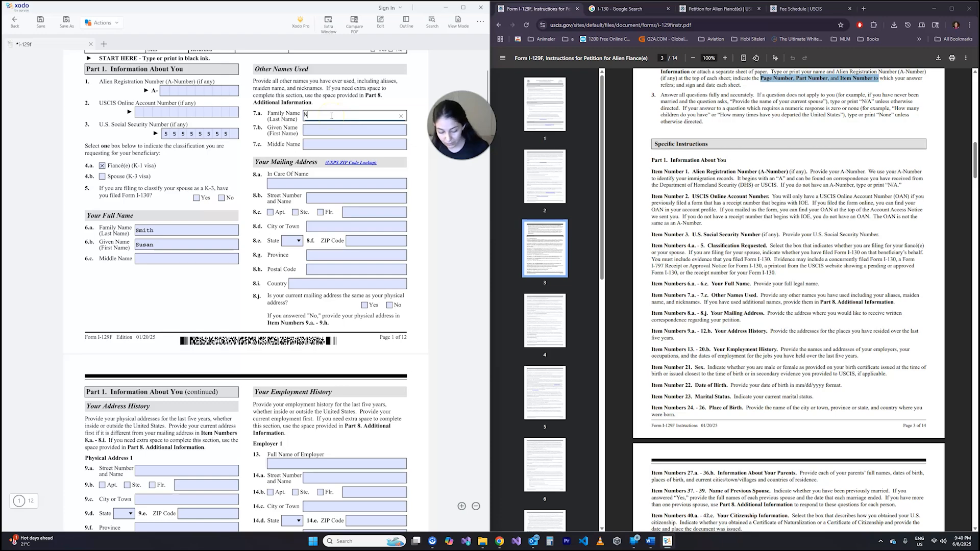
{"action": "left_click_drag", "start_coordinate": [332, 116], "coordinate": [305, 117]}
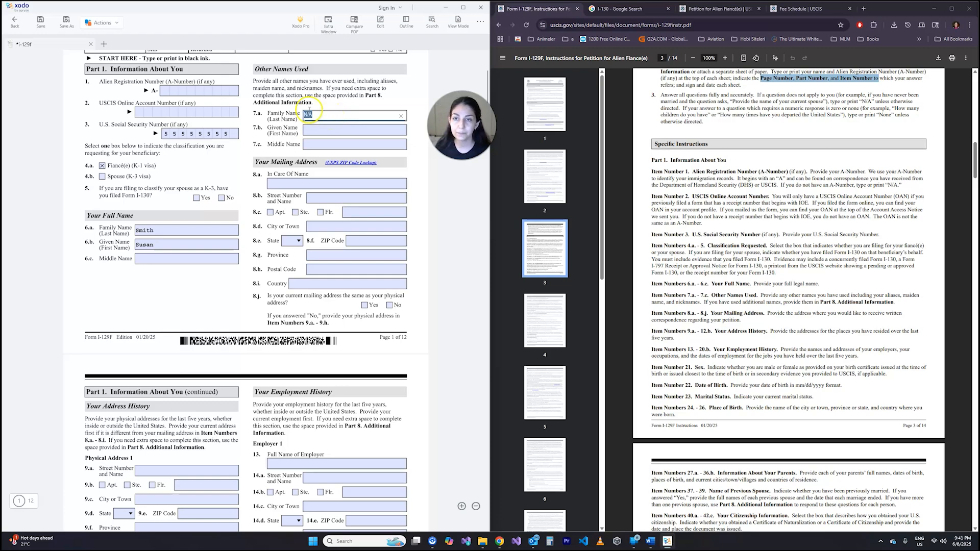
{"action": "key", "text": "ctrl+c"}
{"action": "left_click", "coordinate": [313, 130]}
{"action": "key", "text": "ctrl+v"}
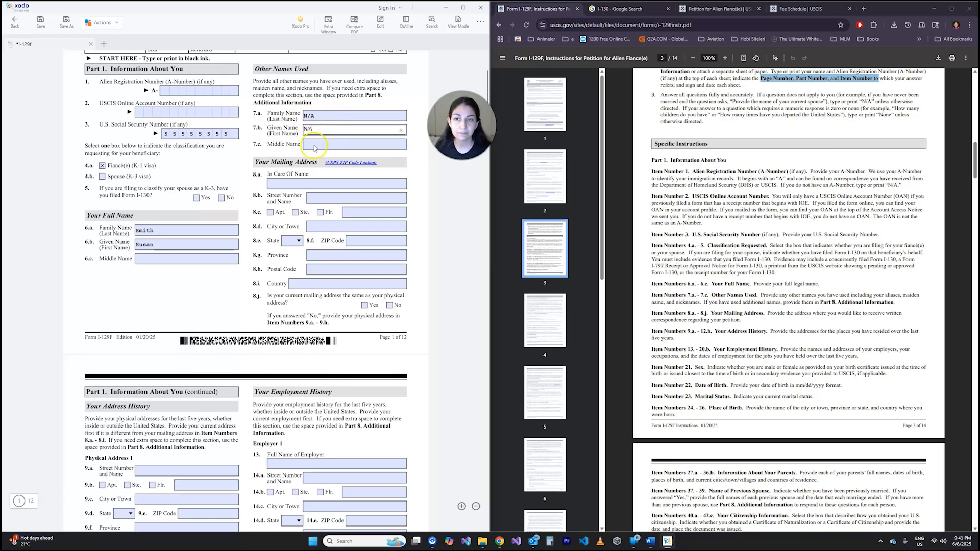
{"action": "left_click", "coordinate": [318, 144]}
{"action": "key", "text": "ctrl+v"}
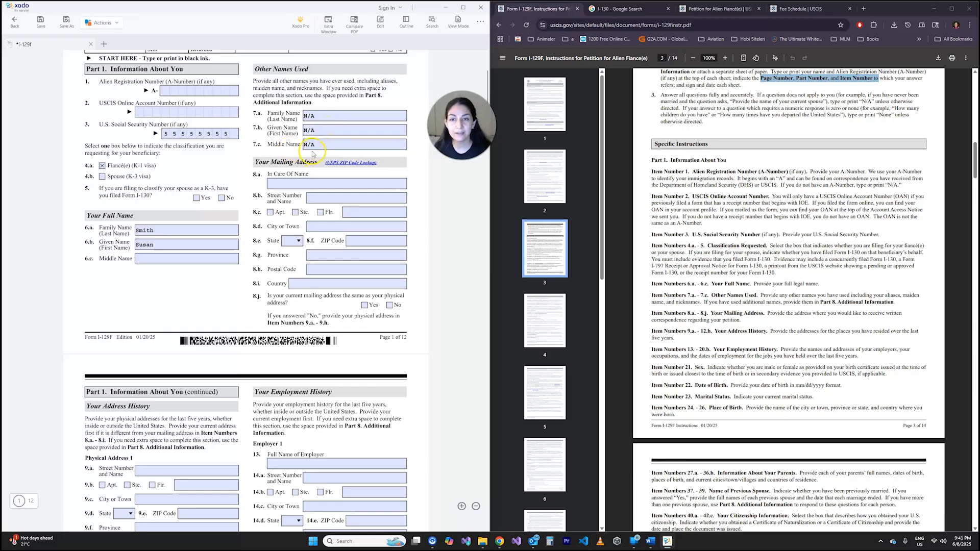
{"action": "left_click", "coordinate": [154, 259]}
{"action": "key", "text": "ctrl+v"}
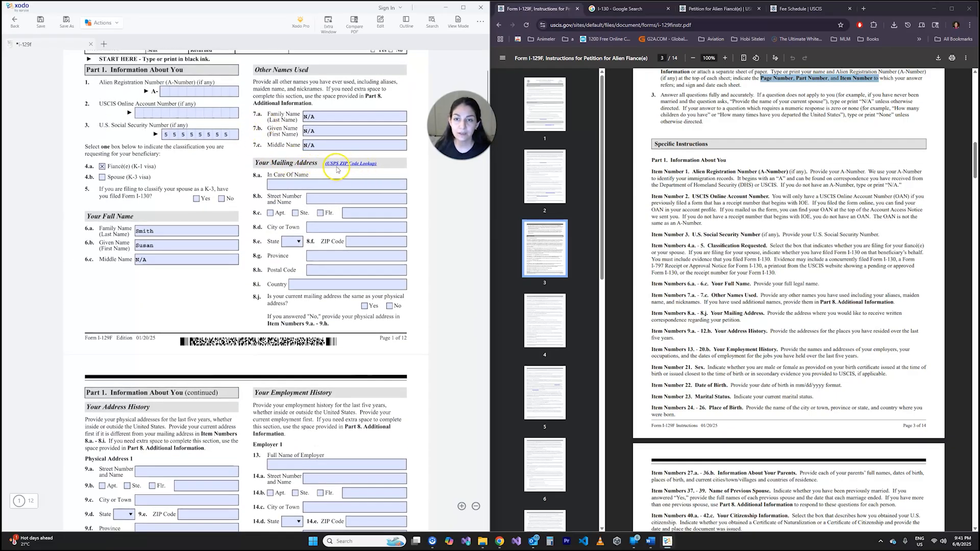
- Fill mailing address items 8.a to 8.c with the petitioner's full name, street address and floor number, marking Flr
{"action": "left_click", "coordinate": [301, 183]}
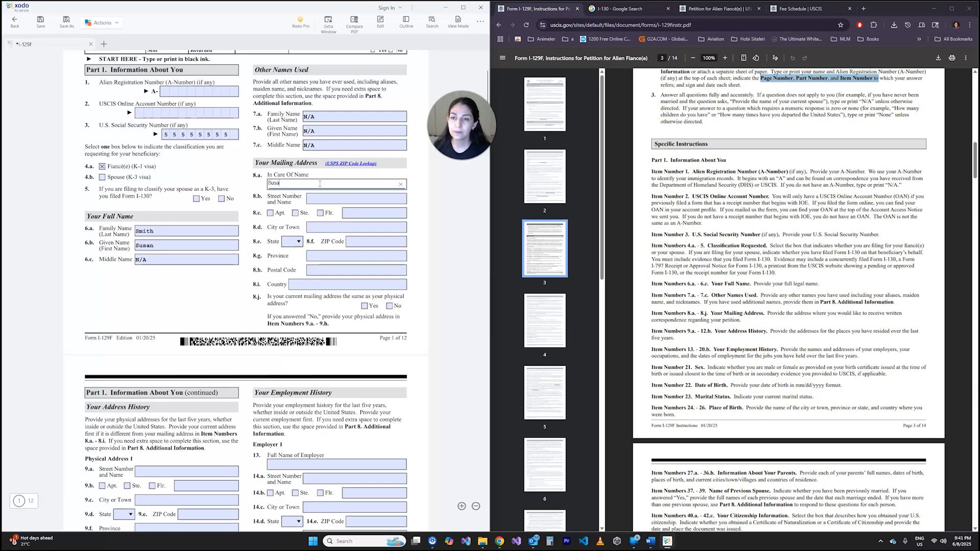
{"action": "type", "text": "ith"}
{"action": "key", "text": "Tab"}
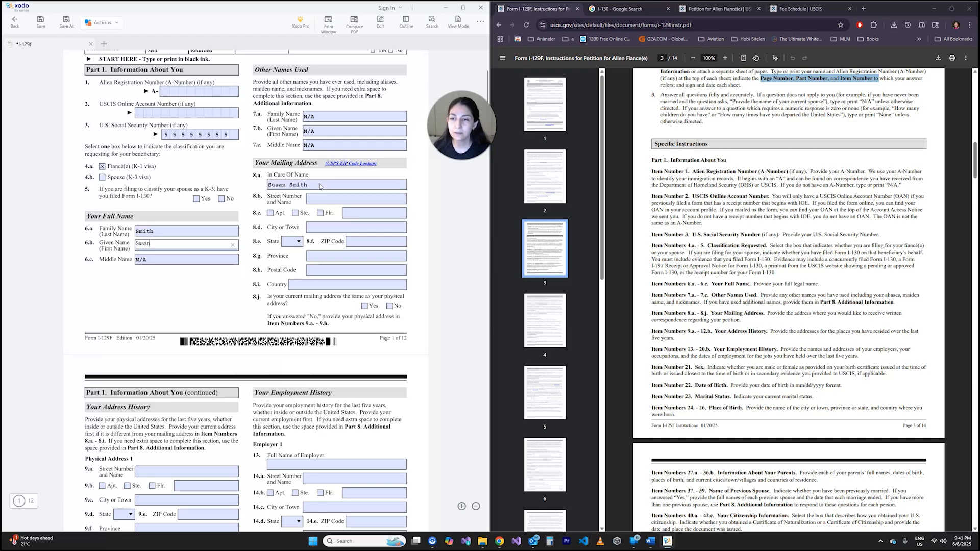
{"action": "left_click", "coordinate": [328, 198]}
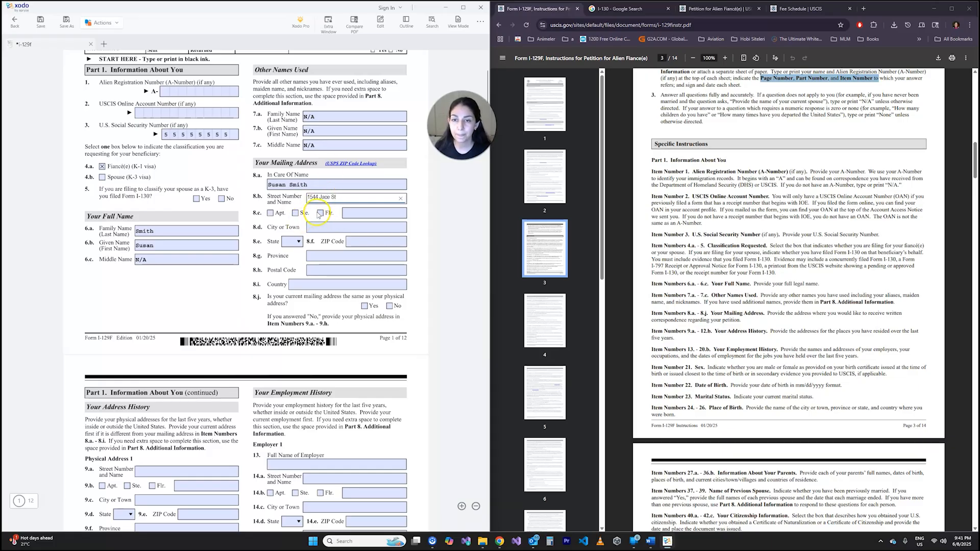
{"action": "left_click", "coordinate": [350, 215]}
{"action": "left_click", "coordinate": [320, 213]}
{"action": "left_click", "coordinate": [354, 213]}
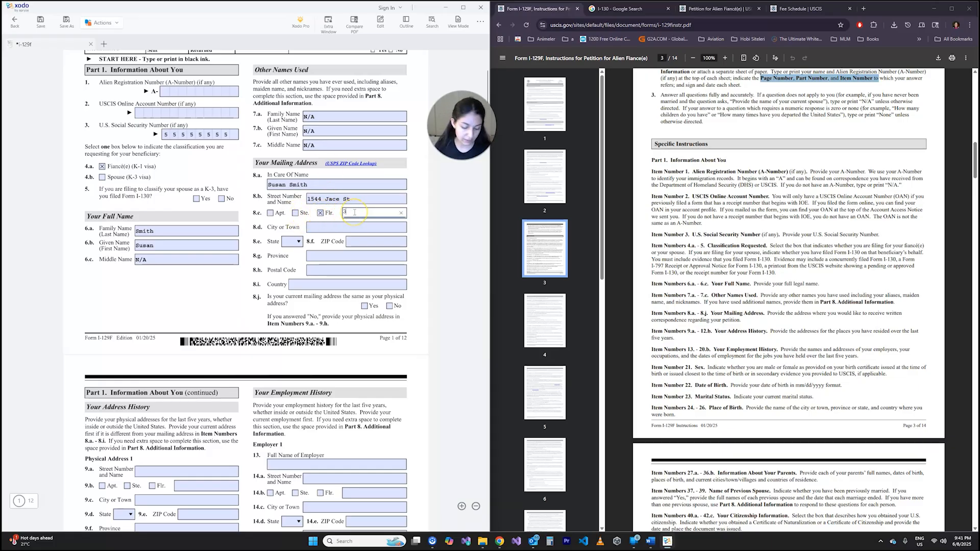
- Enter the petitioner's city, state and ZIP code in items 8.d to 8.f of the mailing address
{"action": "left_click", "coordinate": [332, 229]}
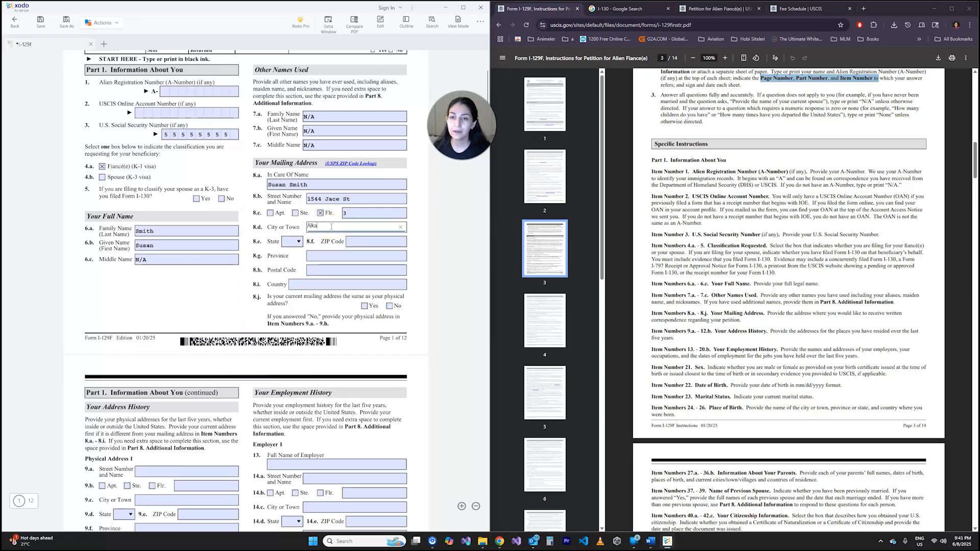
{"action": "left_click", "coordinate": [298, 242]}
{"action": "left_click", "coordinate": [196, 229]}
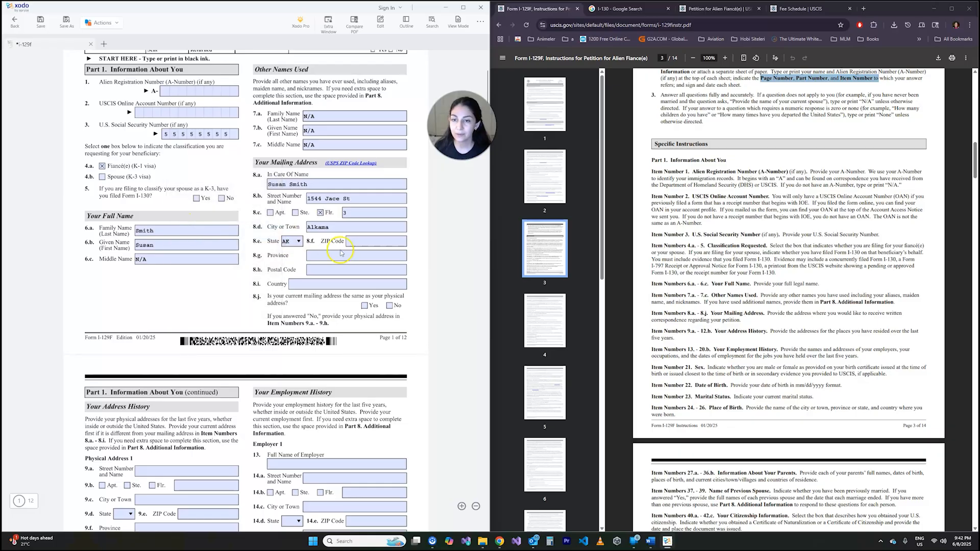
{"action": "left_click", "coordinate": [374, 240]}
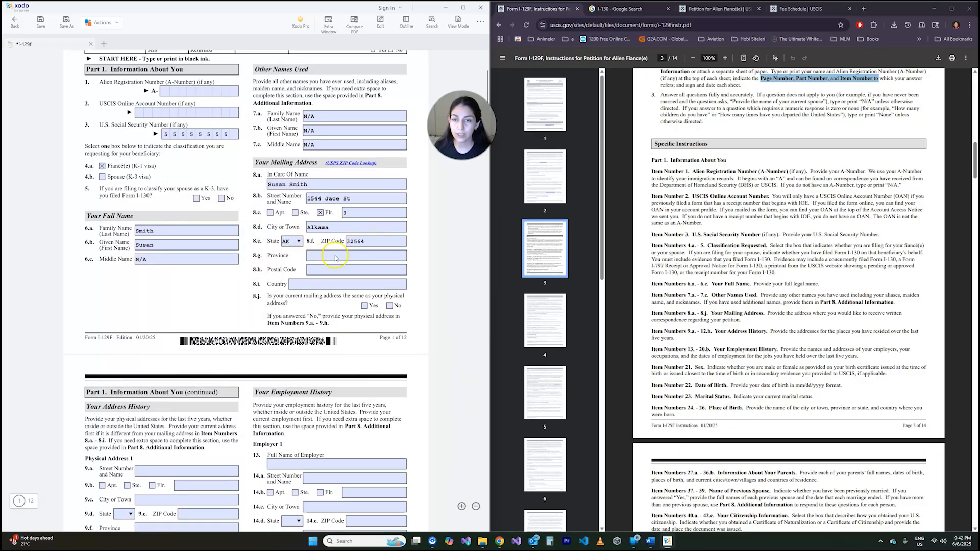
- Enter the province, postal code and country United States of America in items 8.g to 8.i, and answer Yes to item 8.j
{"action": "left_click", "coordinate": [319, 262]}
{"action": "type", "text": "dfer"}
{"action": "left_click", "coordinate": [330, 269]}
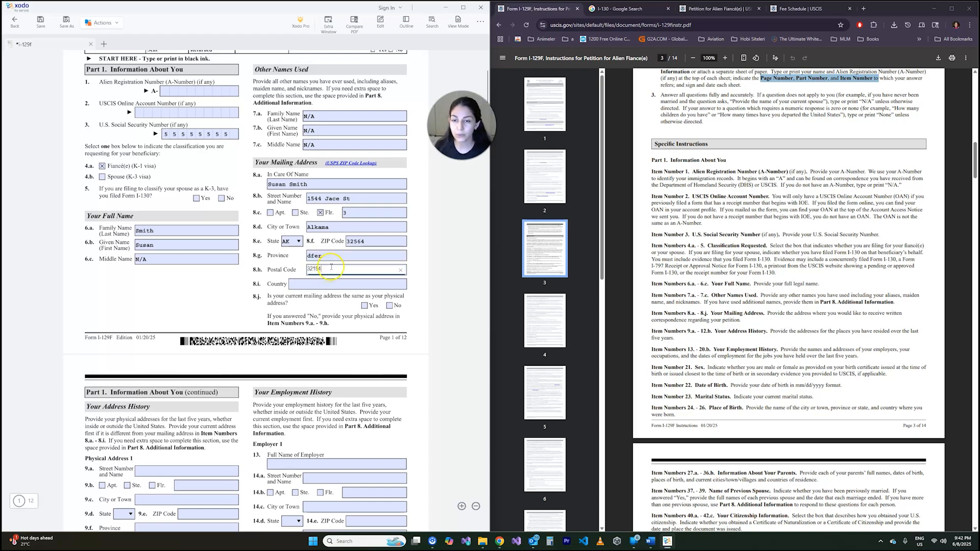
{"action": "left_click", "coordinate": [335, 282]}
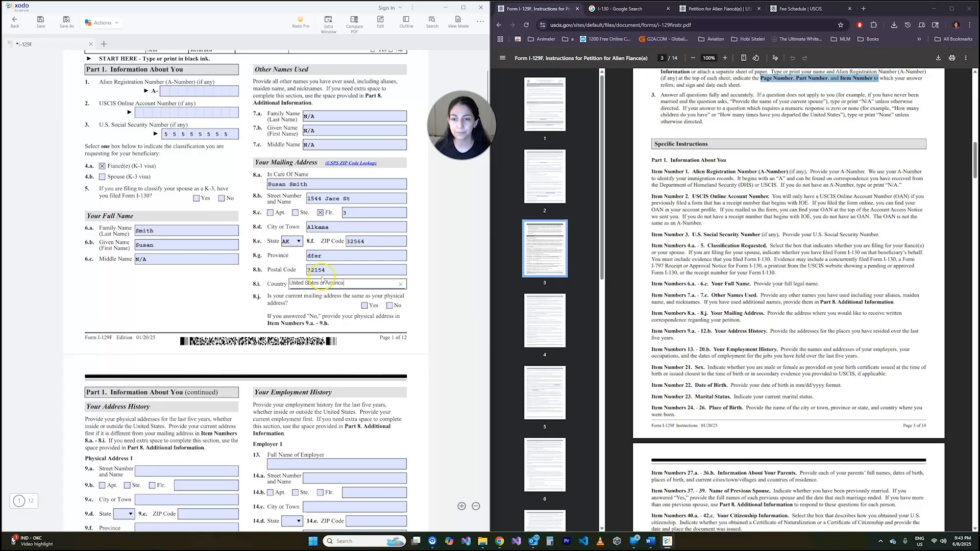
{"action": "left_click", "coordinate": [305, 301]}
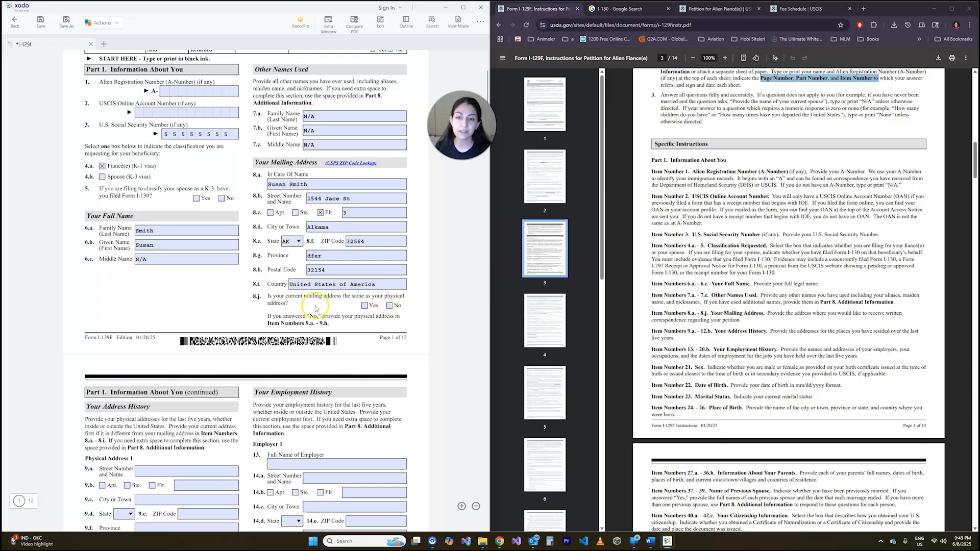
{"action": "left_click", "coordinate": [364, 305]}
- Examine the Your Address History section for the last five years and compare it with mailing address items 8.a to 8.j
{"action": "scroll", "coordinate": [304, 286], "scroll_direction": "down", "scroll_amount": 3}
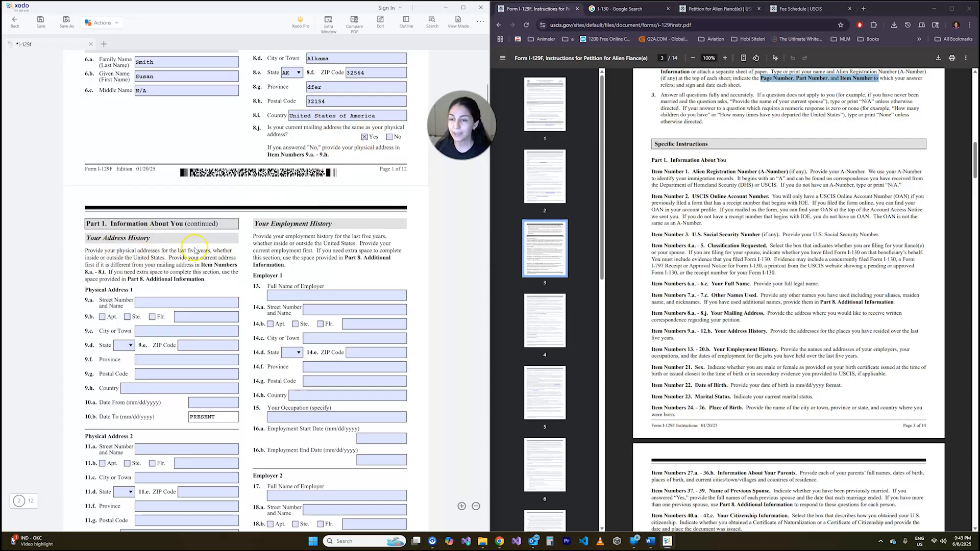
{"action": "scroll", "coordinate": [214, 251], "scroll_direction": "down", "scroll_amount": 4}
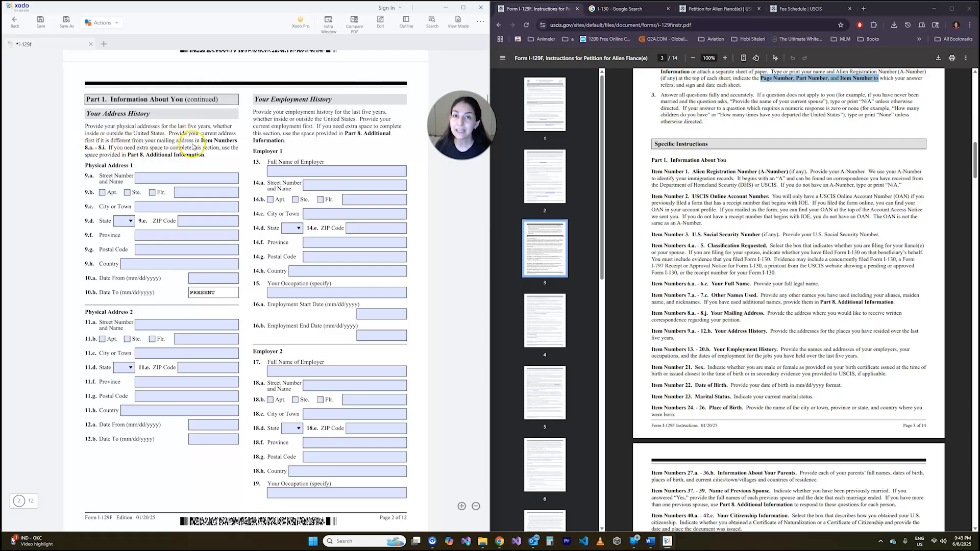
{"action": "scroll", "coordinate": [193, 148], "scroll_direction": "up", "scroll_amount": 3}
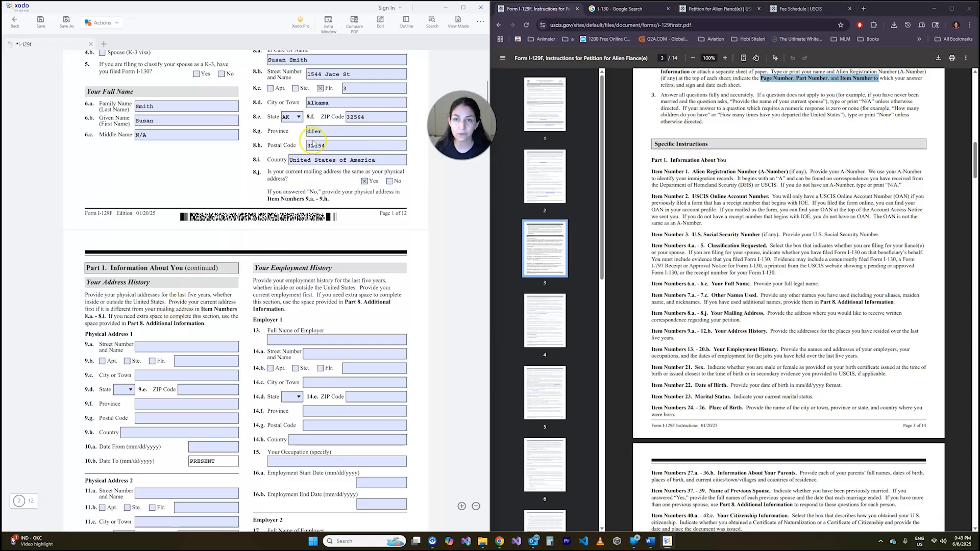
{"action": "left_click", "coordinate": [296, 117]}
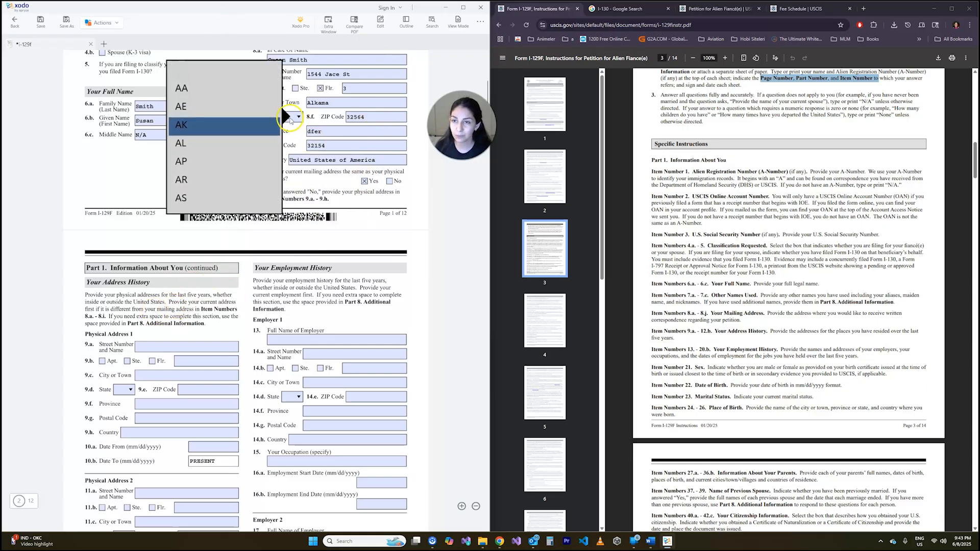
{"action": "left_click", "coordinate": [213, 129]}
{"action": "scroll", "coordinate": [253, 285], "scroll_direction": "down", "scroll_amount": 3}
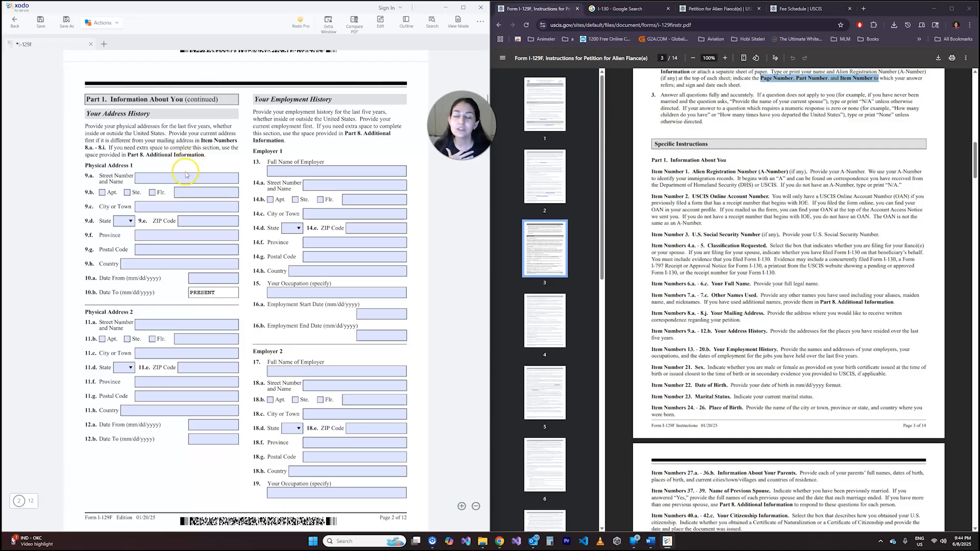
{"action": "scroll", "coordinate": [191, 152], "scroll_direction": "up", "scroll_amount": 3}
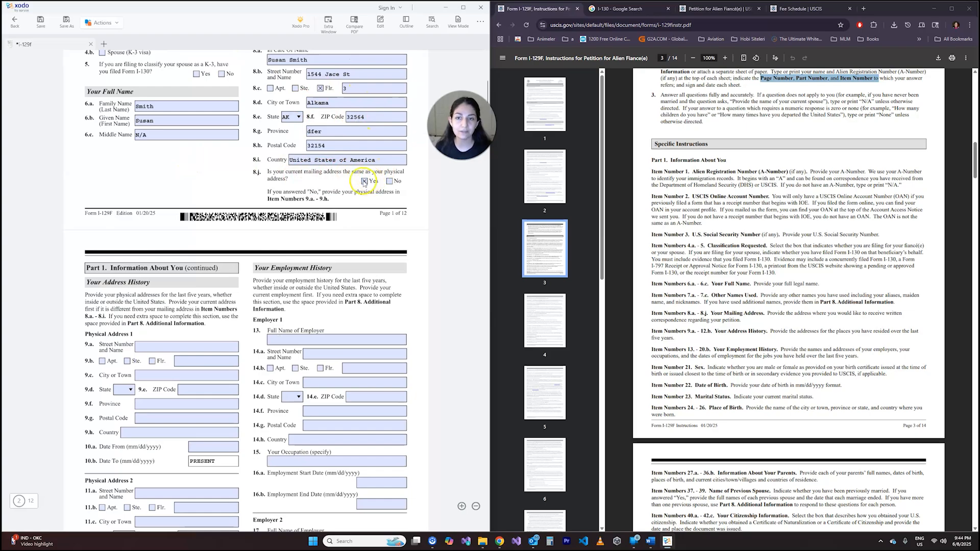
{"action": "scroll", "coordinate": [177, 227], "scroll_direction": "down", "scroll_amount": 3}
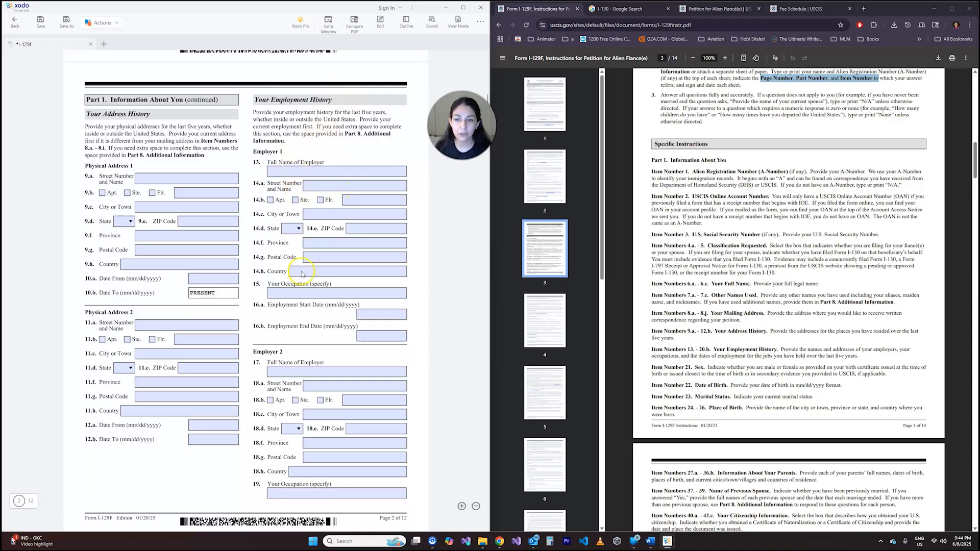
- Examine the Your Employment History items 13 to 20.b, including the reference to Part 8. Additional Information for extra space
{"action": "scroll", "coordinate": [309, 157], "scroll_direction": "down", "scroll_amount": 10}
{"action": "scroll", "coordinate": [215, 109], "scroll_direction": "up", "scroll_amount": 3}
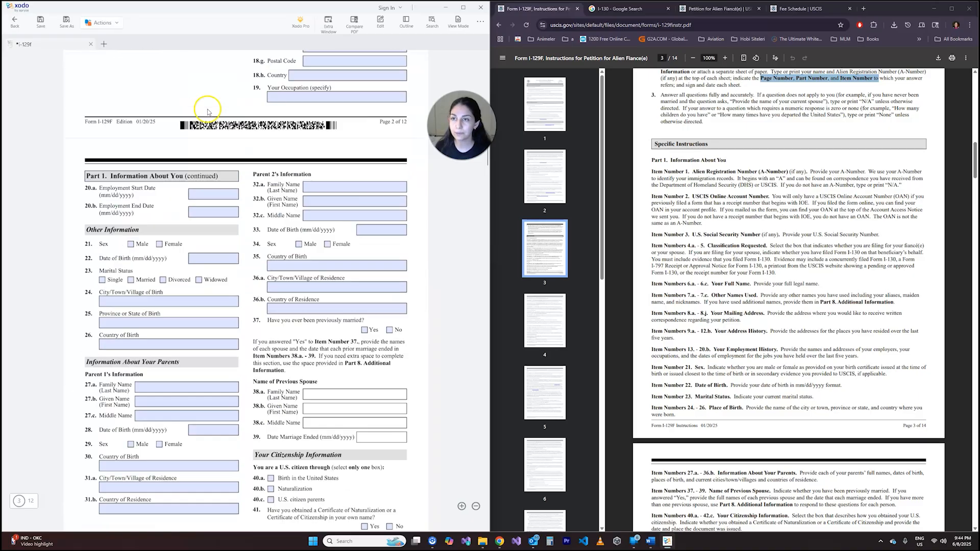
{"action": "scroll", "coordinate": [204, 132], "scroll_direction": "down", "scroll_amount": 3}
{"action": "scroll", "coordinate": [174, 193], "scroll_direction": "up", "scroll_amount": 10}
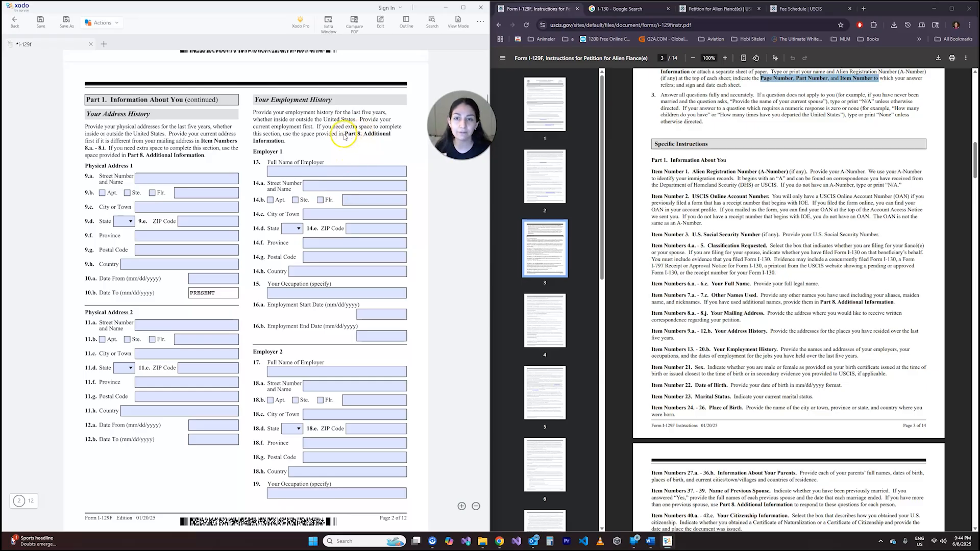
{"action": "left_click_drag", "start_coordinate": [339, 134], "coordinate": [390, 134]}
{"action": "left_click", "coordinate": [365, 143]}
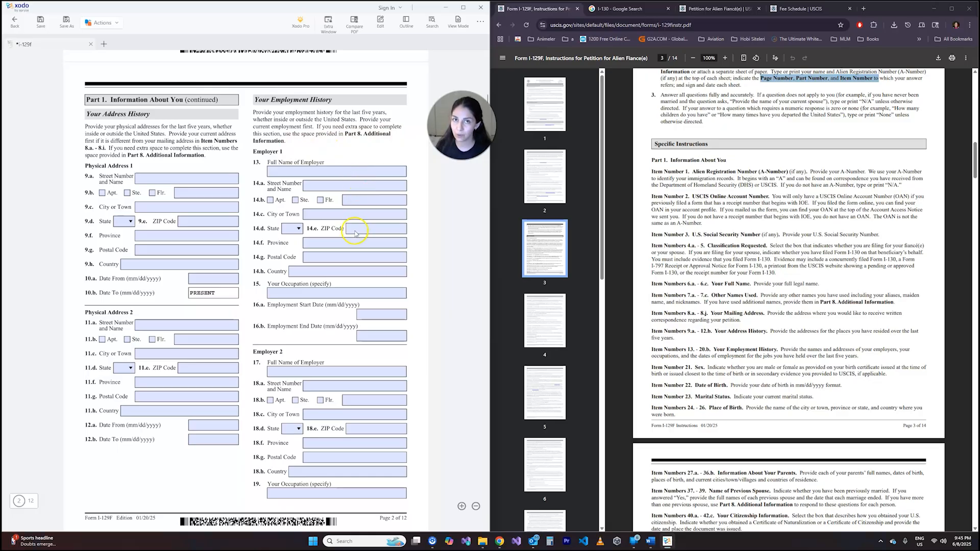
{"action": "scroll", "coordinate": [355, 234], "scroll_direction": "down", "scroll_amount": 10}
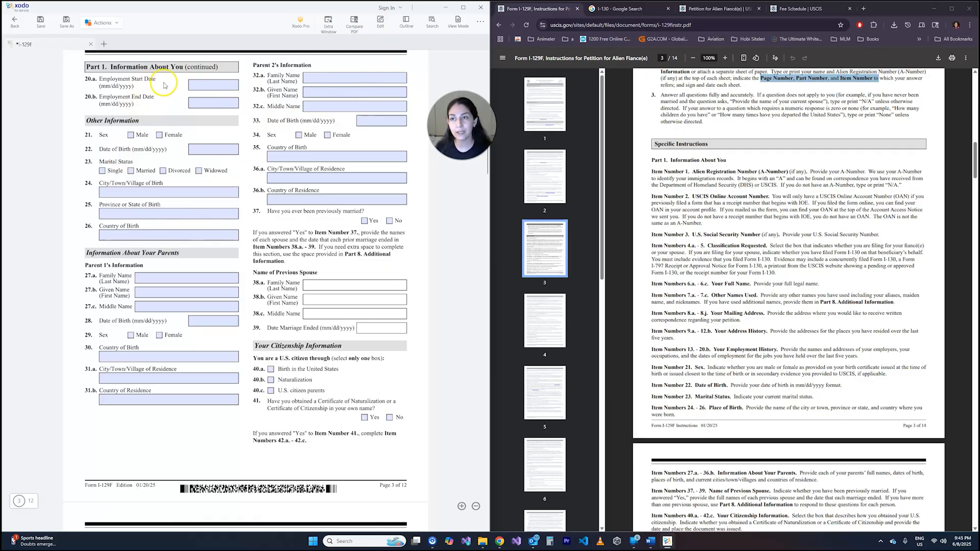
{"action": "scroll", "coordinate": [168, 102], "scroll_direction": "up", "scroll_amount": 5}
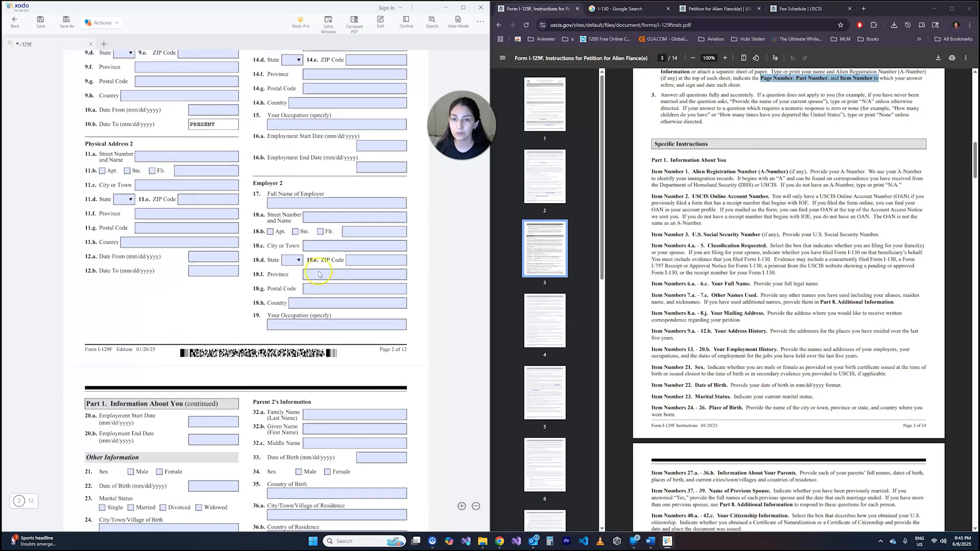
- Under Other Information, mark Female in item 21, enter the petitioner's date of birth in item 22 and select Single in item 23
{"action": "scroll", "coordinate": [179, 256], "scroll_direction": "down", "scroll_amount": 1}
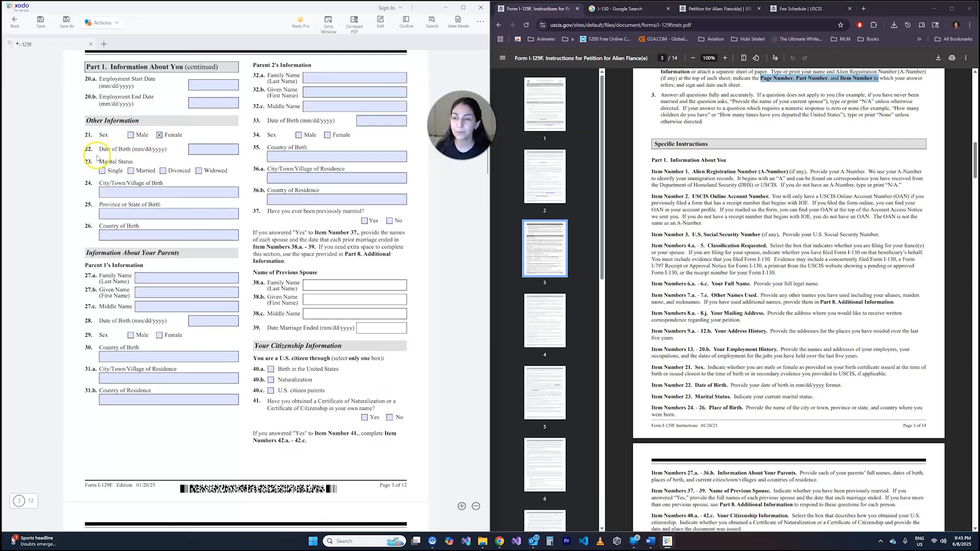
{"action": "left_click", "coordinate": [211, 149]}
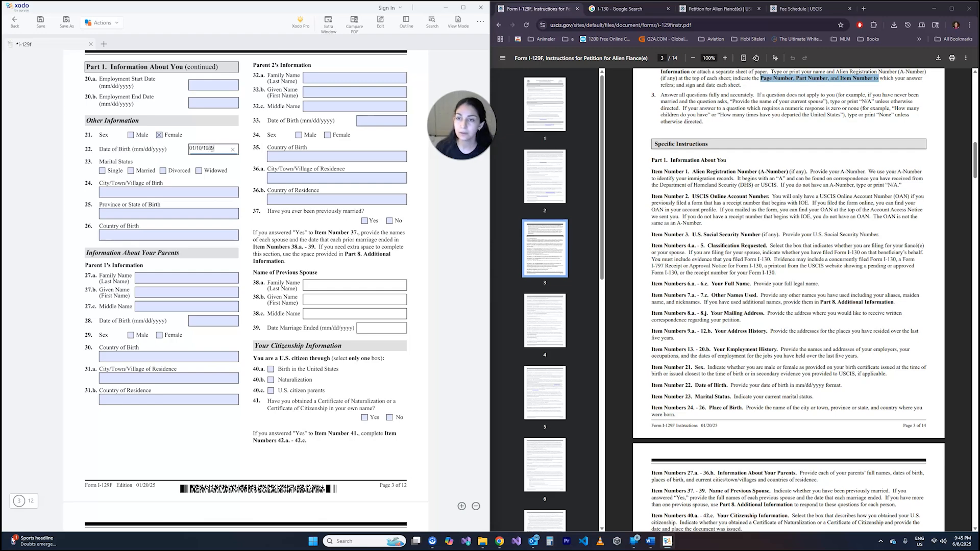
{"action": "left_click", "coordinate": [131, 159]}
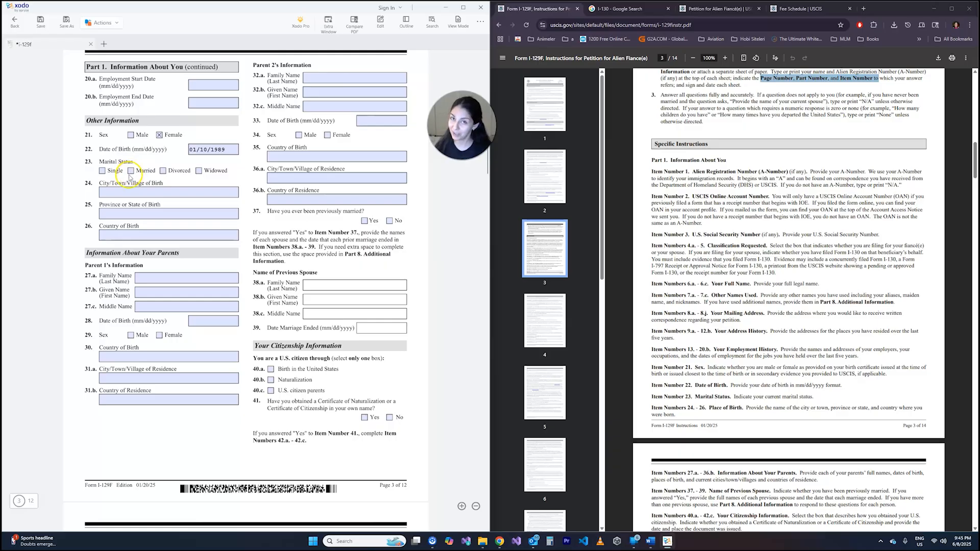
{"action": "left_click", "coordinate": [103, 171]}
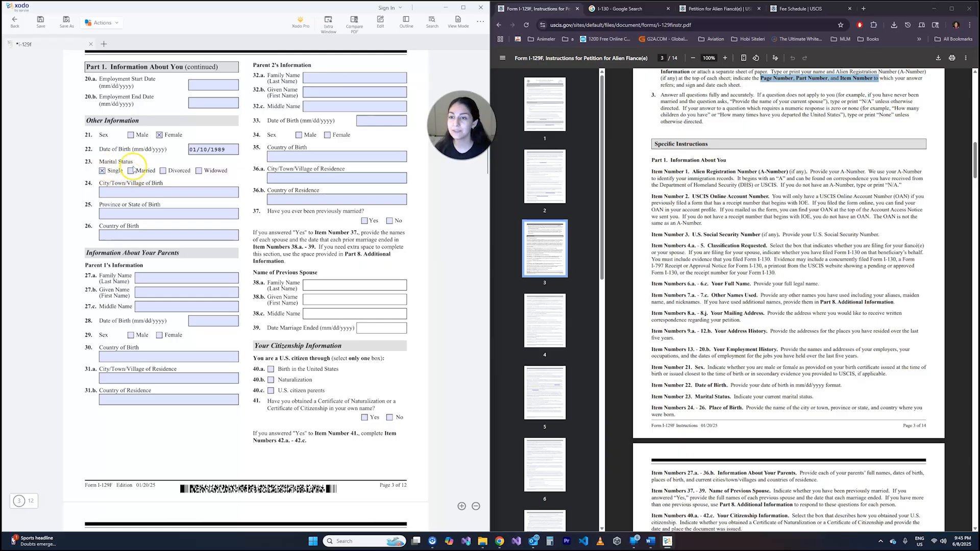
- Try marking Divorced, Widowed and Married alongside Single in item 23, and clear every Marital Status box except Single
{"action": "left_click", "coordinate": [163, 171]}
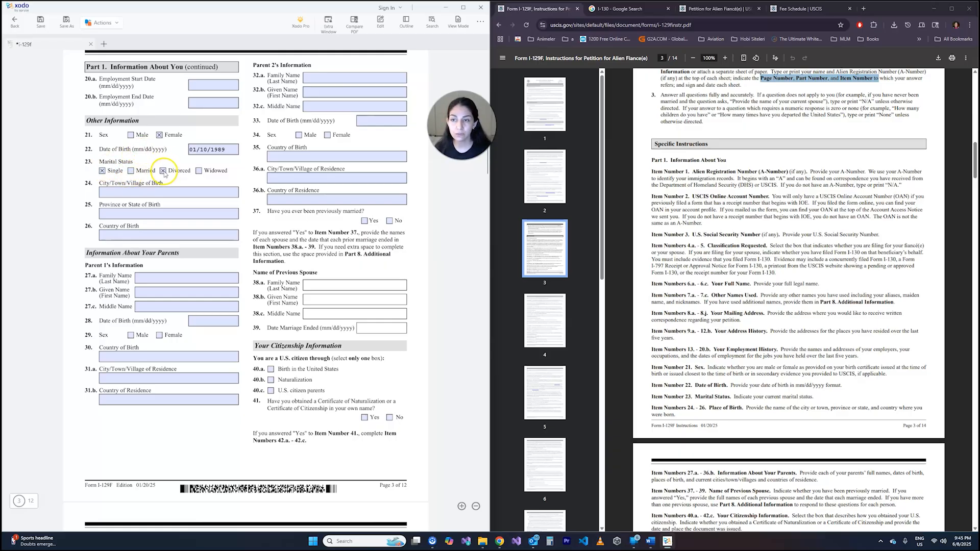
{"action": "left_click", "coordinate": [162, 171]}
{"action": "left_click", "coordinate": [103, 171]}
{"action": "left_click", "coordinate": [198, 171]}
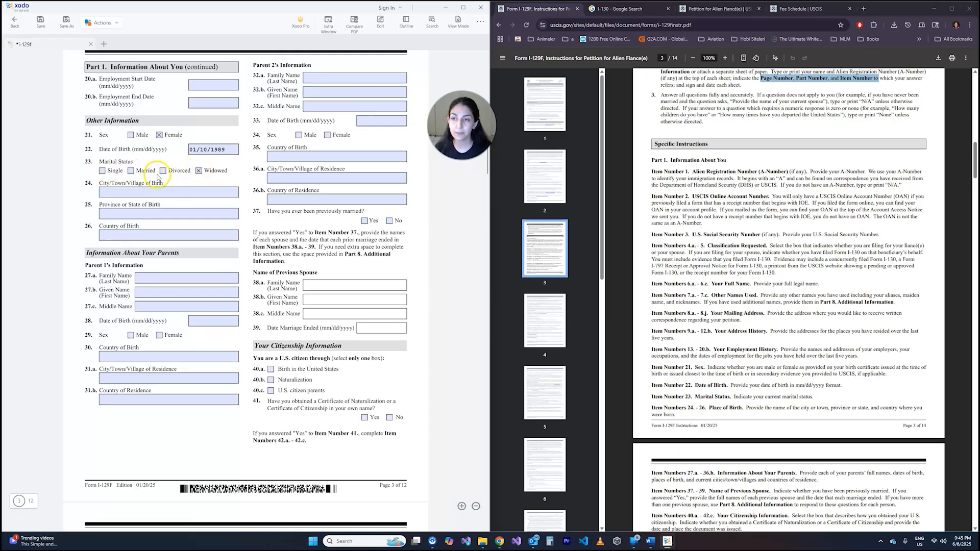
{"action": "left_click", "coordinate": [162, 171]}
{"action": "left_click", "coordinate": [102, 171]}
{"action": "left_click", "coordinate": [131, 171]}
{"action": "left_click", "coordinate": [103, 171]}
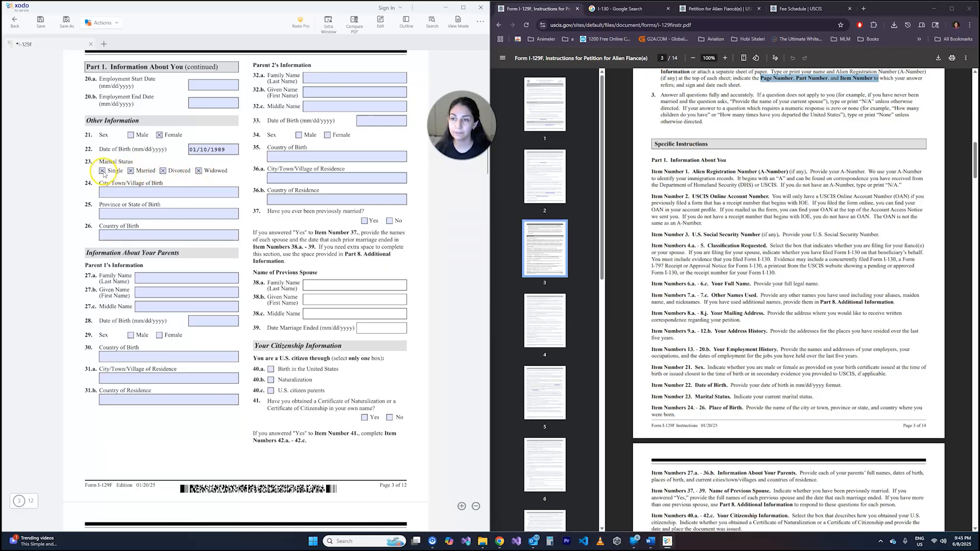
{"action": "left_click", "coordinate": [131, 171]}
{"action": "left_click", "coordinate": [163, 171]}
{"action": "left_click", "coordinate": [199, 171]}
{"action": "left_click", "coordinate": [102, 171]}
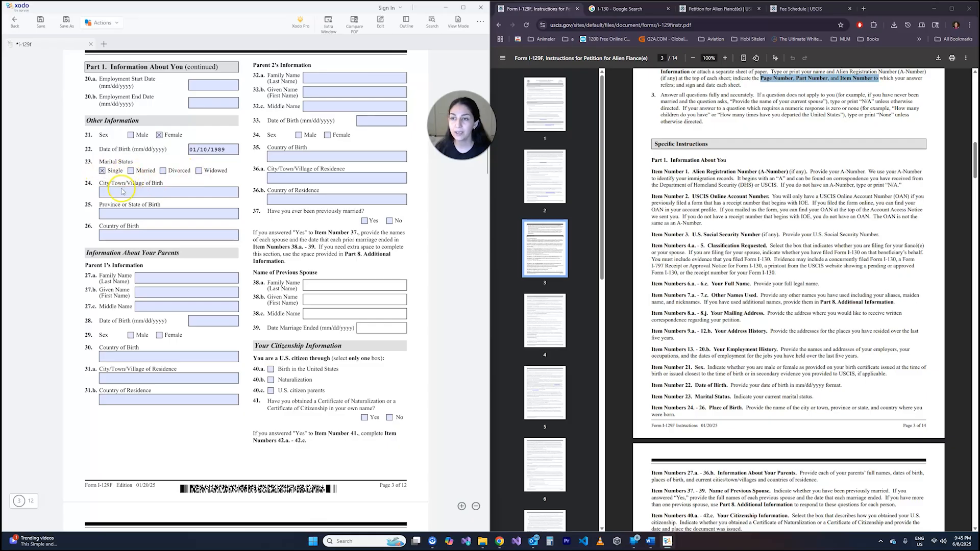
- Fill the place of birth in items 24 to 26 with Alkama, dfer and United States of America
{"action": "left_click", "coordinate": [134, 192]}
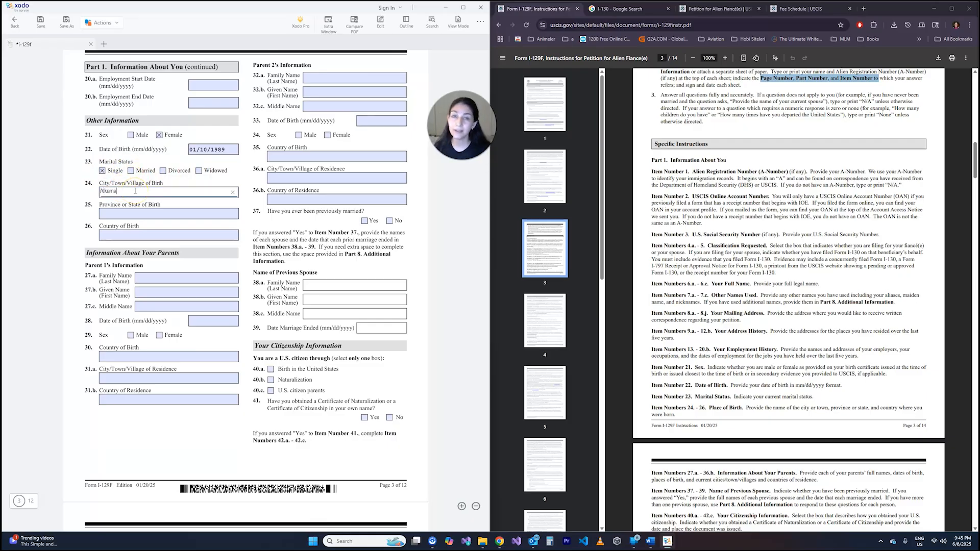
{"action": "type", "text": "Alkama"}
{"action": "key", "text": "Tab"}
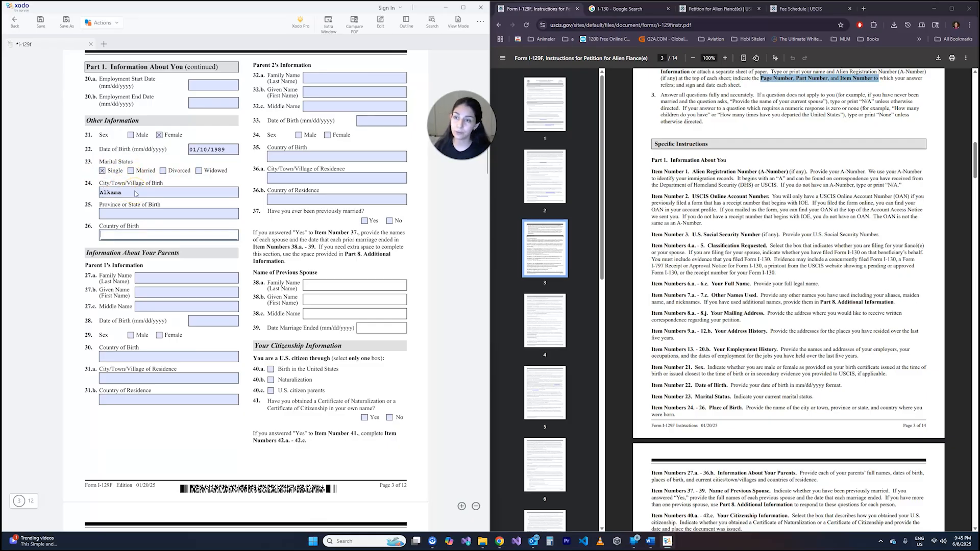
{"action": "left_click", "coordinate": [154, 212]}
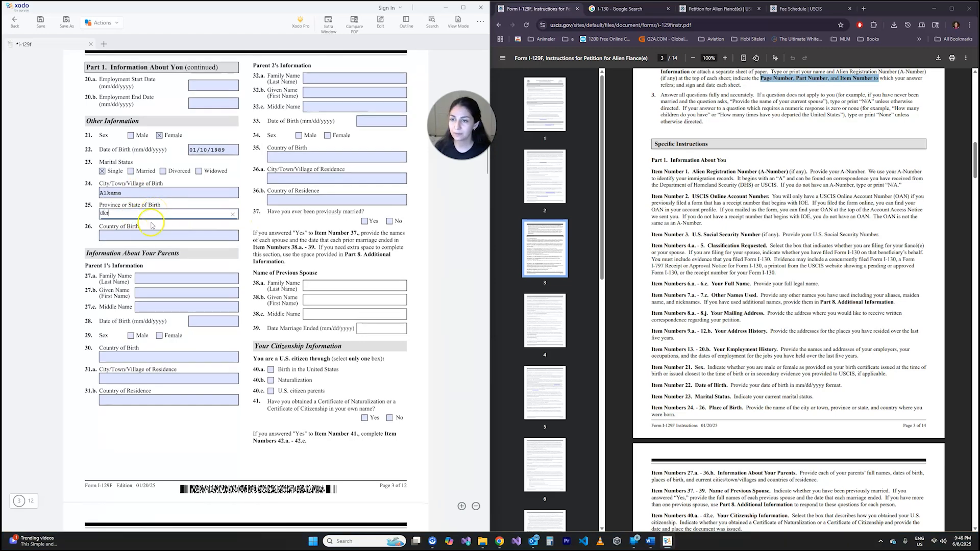
{"action": "left_click", "coordinate": [153, 236]}
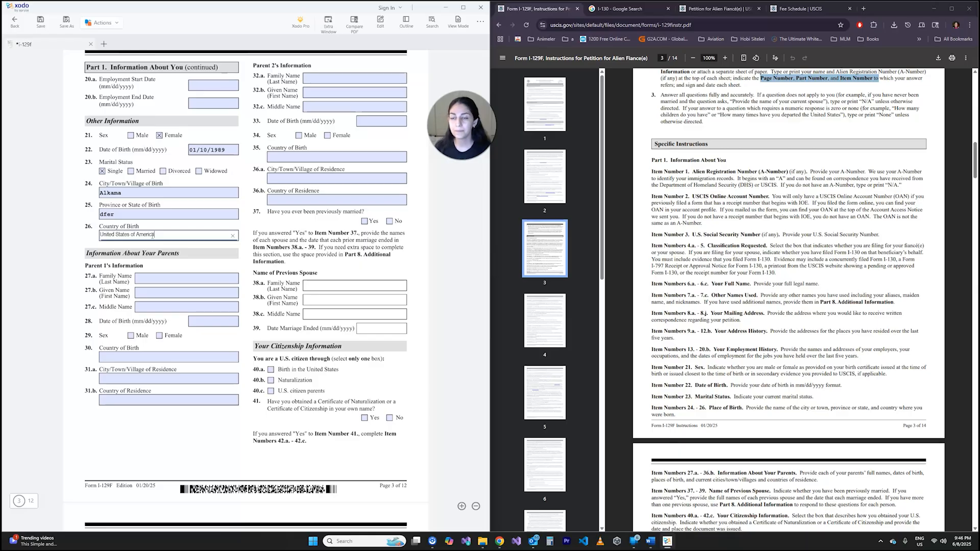
{"action": "left_click", "coordinate": [157, 233]}
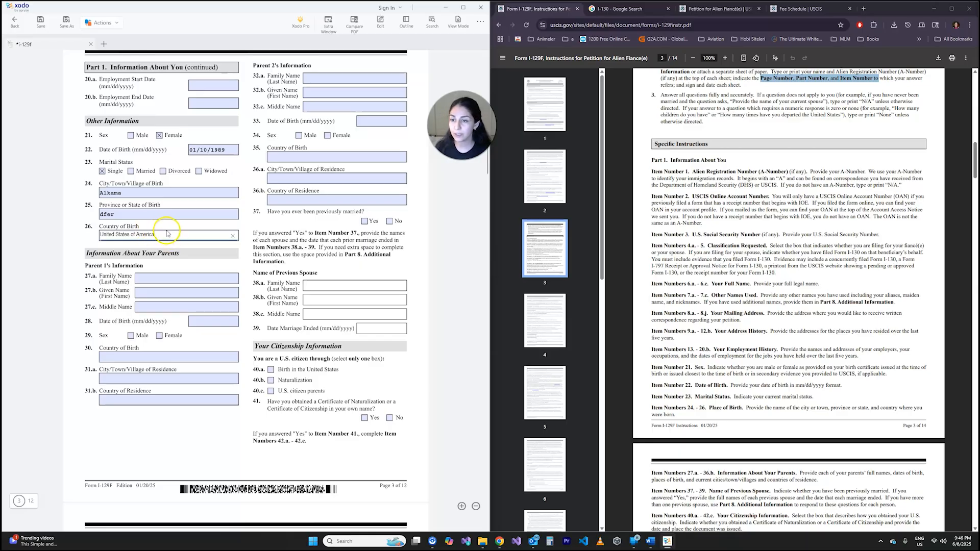
- Examine the parents' information in items 27.a to 36.b and the previous marriage question in item 37
{"action": "left_click", "coordinate": [139, 253]}
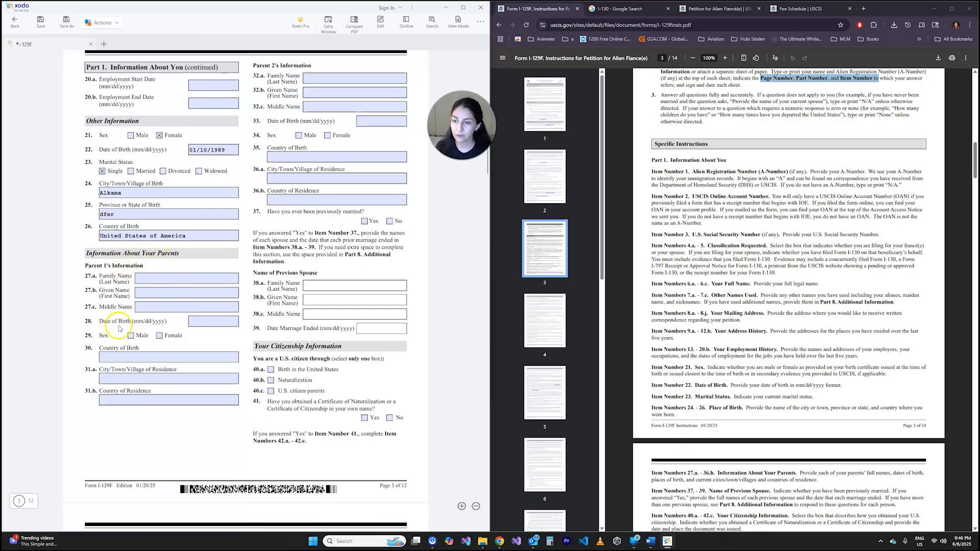
{"action": "left_click", "coordinate": [131, 380]}
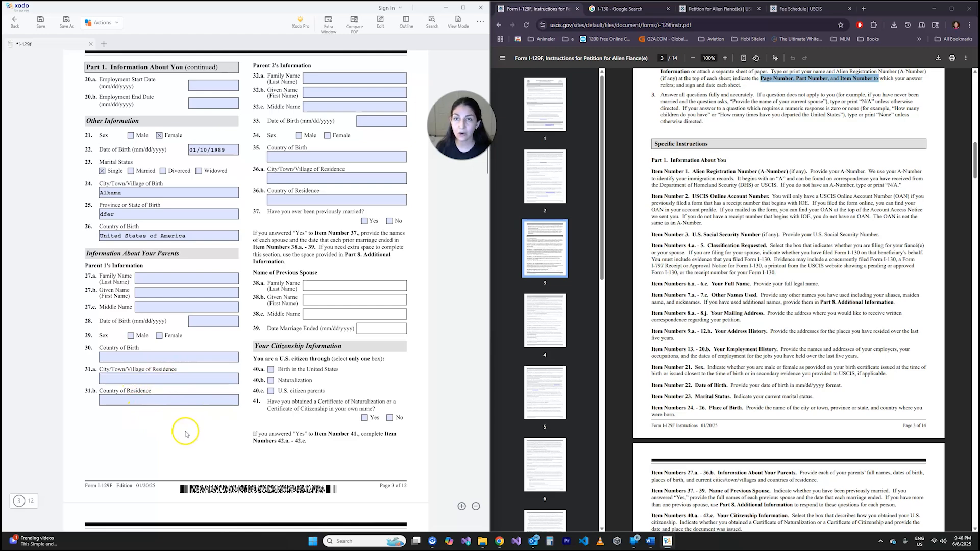
{"action": "scroll", "coordinate": [185, 434], "scroll_direction": "up", "scroll_amount": 3}
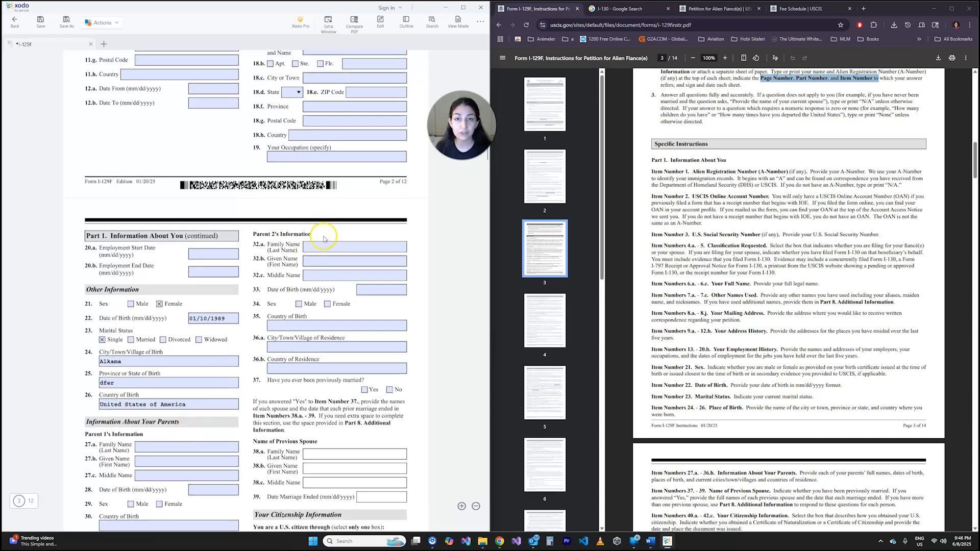
{"action": "scroll", "coordinate": [347, 310], "scroll_direction": "down", "scroll_amount": 3}
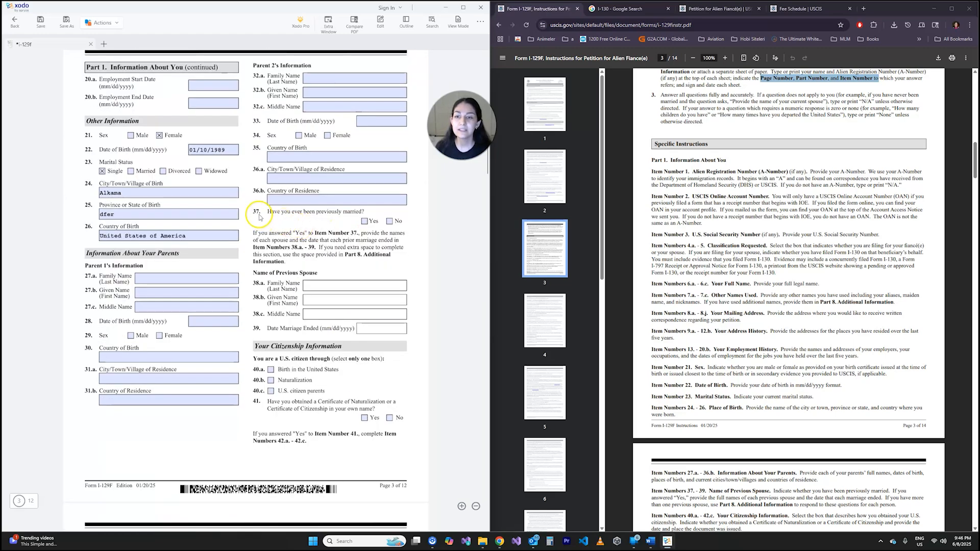
{"action": "left_click_drag", "start_coordinate": [259, 216], "coordinate": [341, 212]}
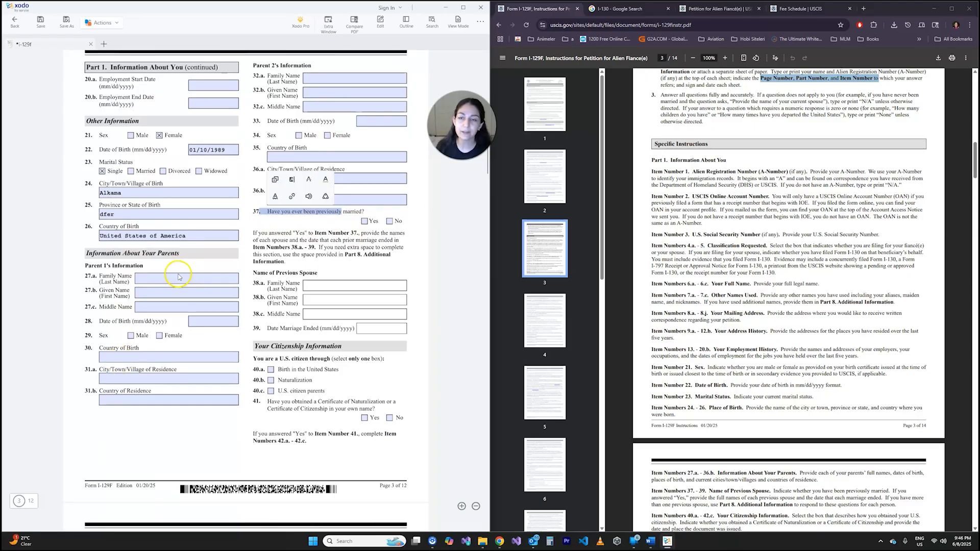
{"action": "left_click", "coordinate": [312, 227]}
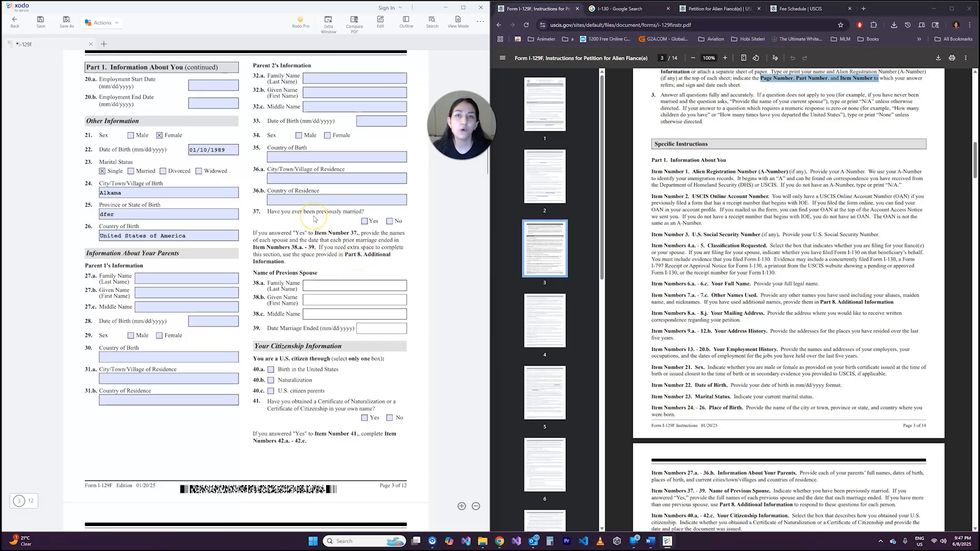
{"action": "scroll", "coordinate": [314, 217], "scroll_direction": "down", "scroll_amount": 3}
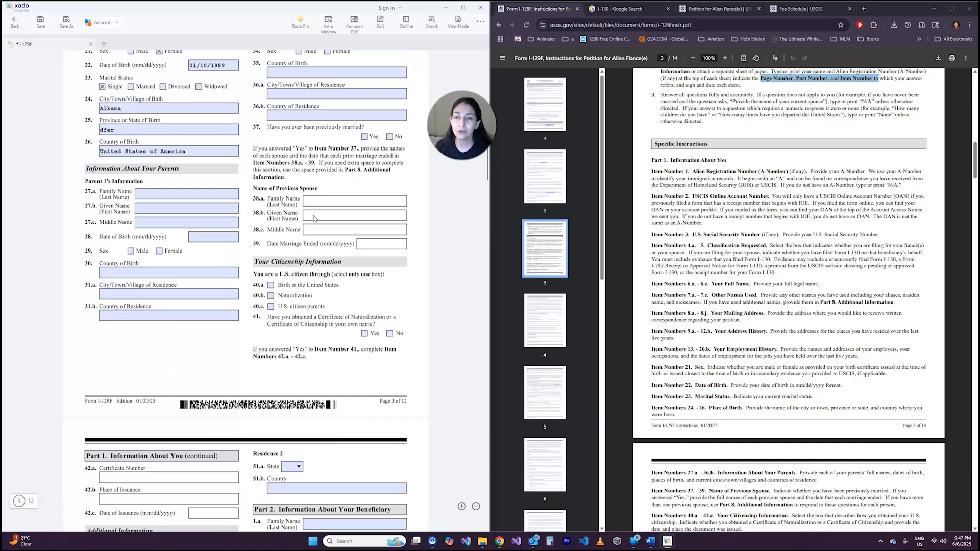
{"action": "scroll", "coordinate": [357, 161], "scroll_direction": "up", "scroll_amount": 3}
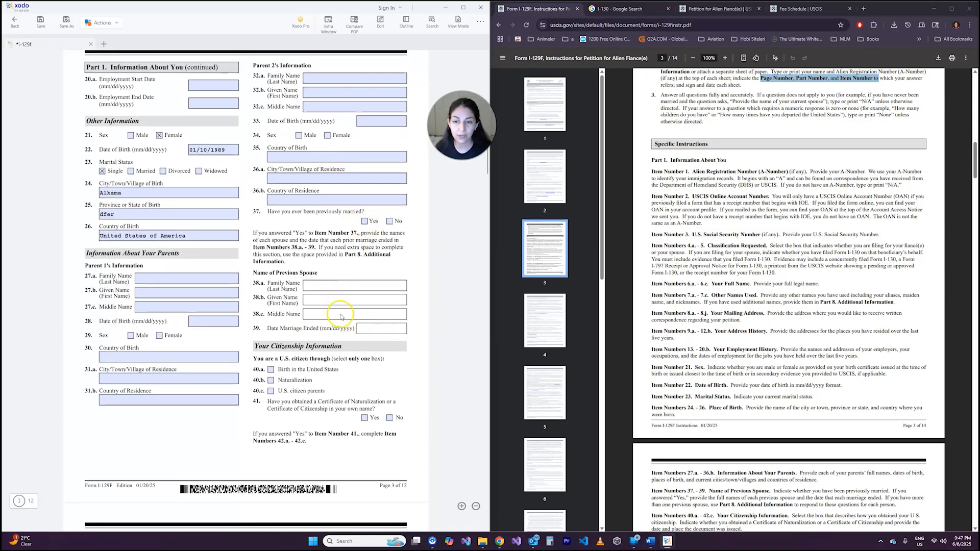
- Try answering Yes in item 37 and adding the previous spouse's family name as text over item 38.a
{"action": "left_click", "coordinate": [363, 222]}
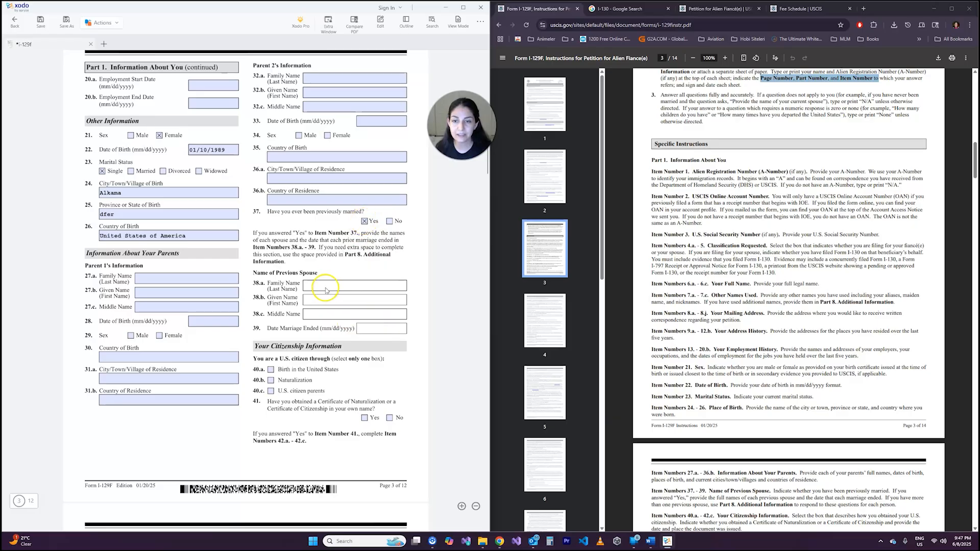
{"action": "scroll", "coordinate": [362, 320], "scroll_direction": "down", "scroll_amount": 3}
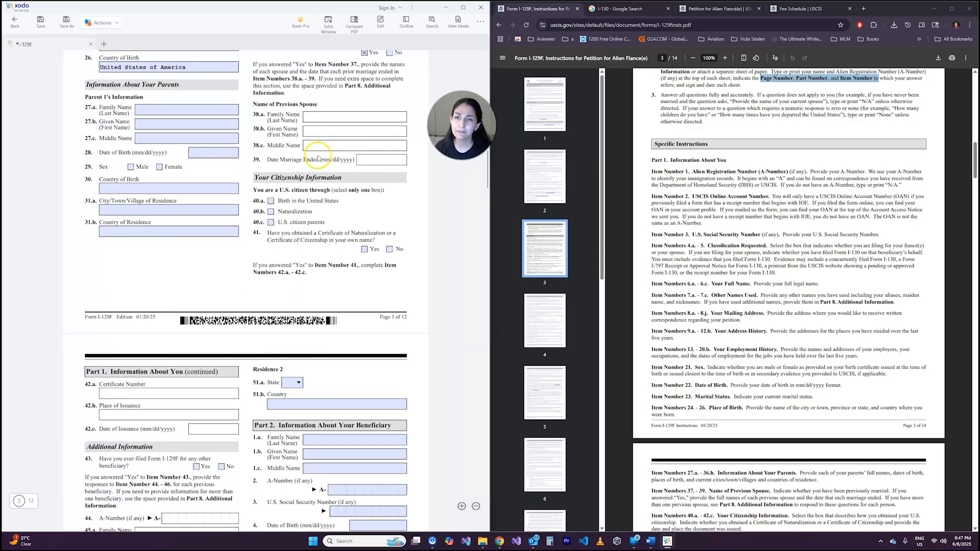
{"action": "scroll", "coordinate": [312, 168], "scroll_direction": "up", "scroll_amount": 3}
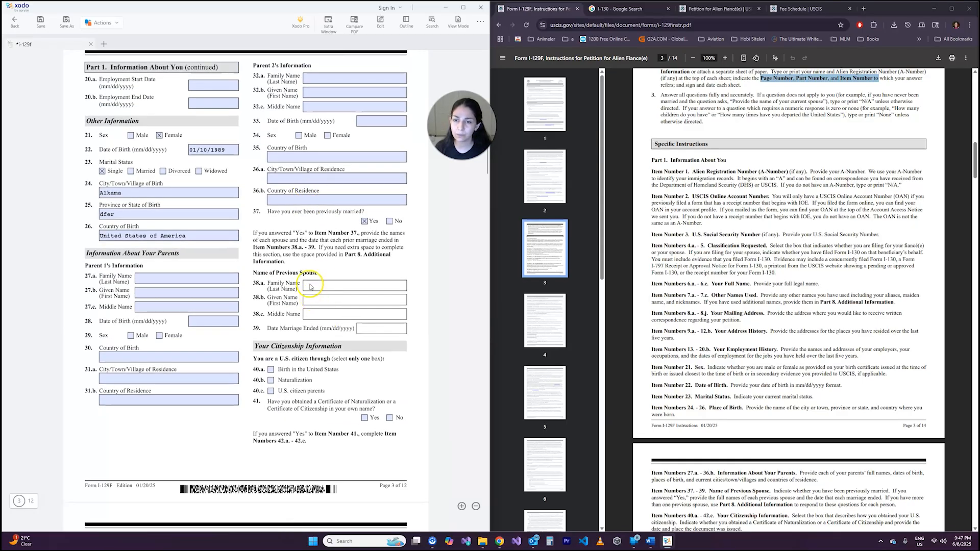
{"action": "left_click", "coordinate": [308, 287]}
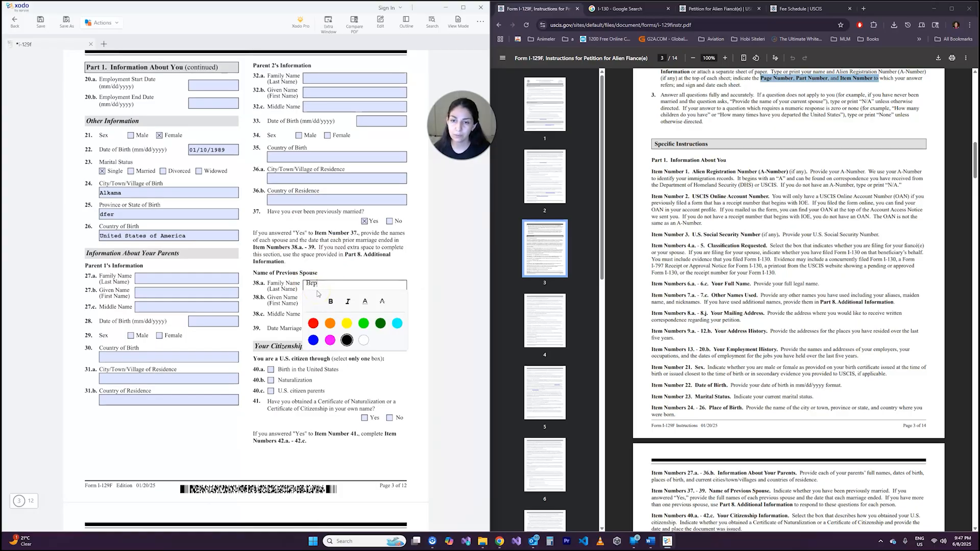
{"action": "left_click", "coordinate": [323, 277]}
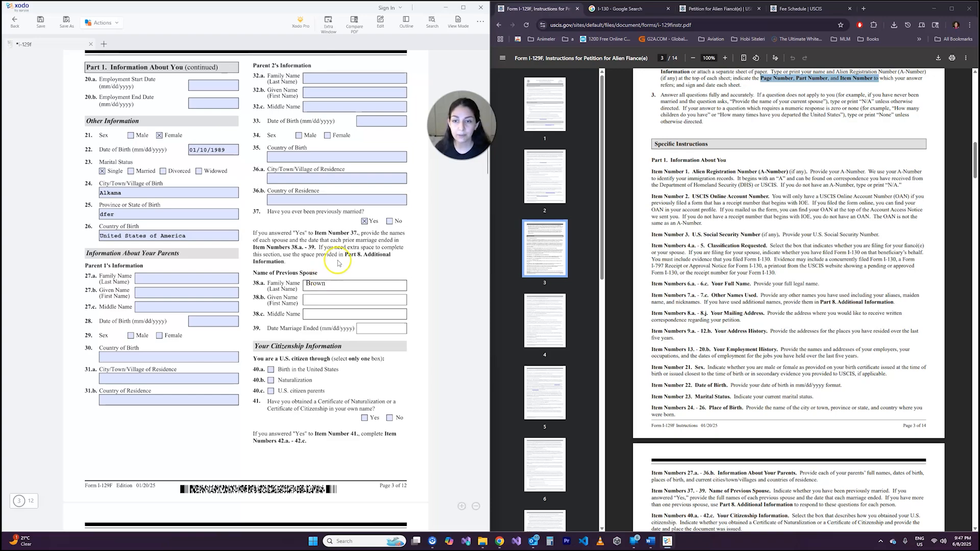
{"action": "left_click", "coordinate": [315, 289]}
{"action": "left_click_drag", "start_coordinate": [315, 288], "coordinate": [314, 291]}
{"action": "left_click", "coordinate": [286, 300]}
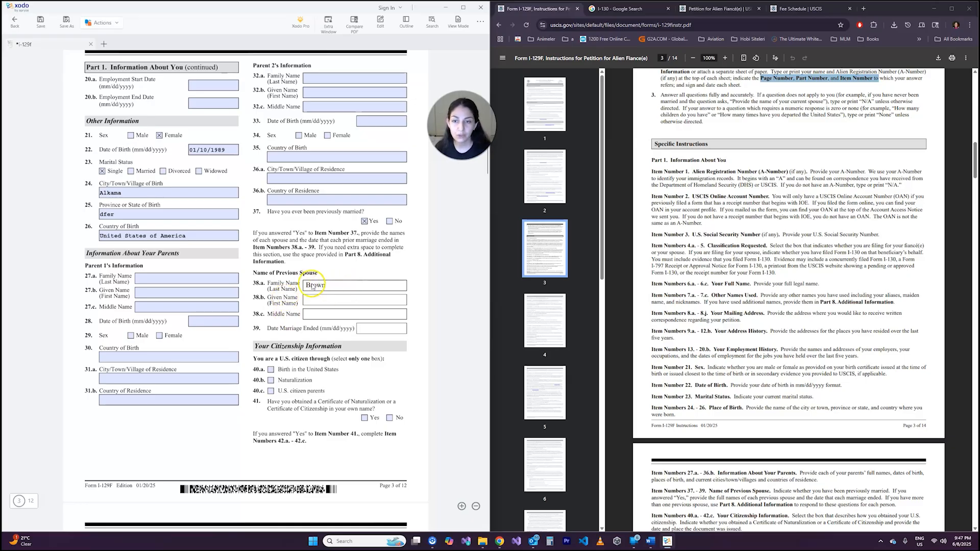
- Answer No in items 37 and 41, and mark Birth in the United States in item 40.a
{"action": "left_click", "coordinate": [389, 221]}
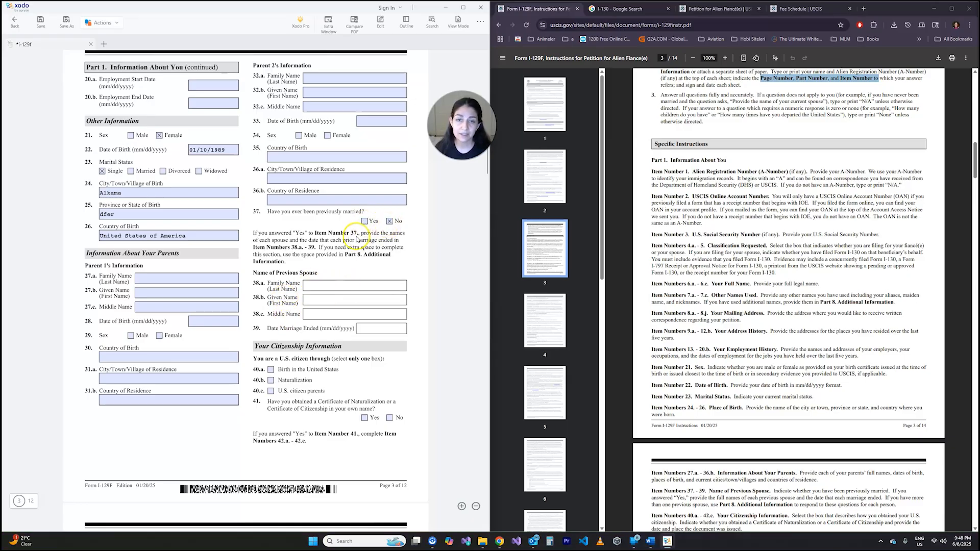
{"action": "scroll", "coordinate": [342, 245], "scroll_direction": "down", "scroll_amount": 3}
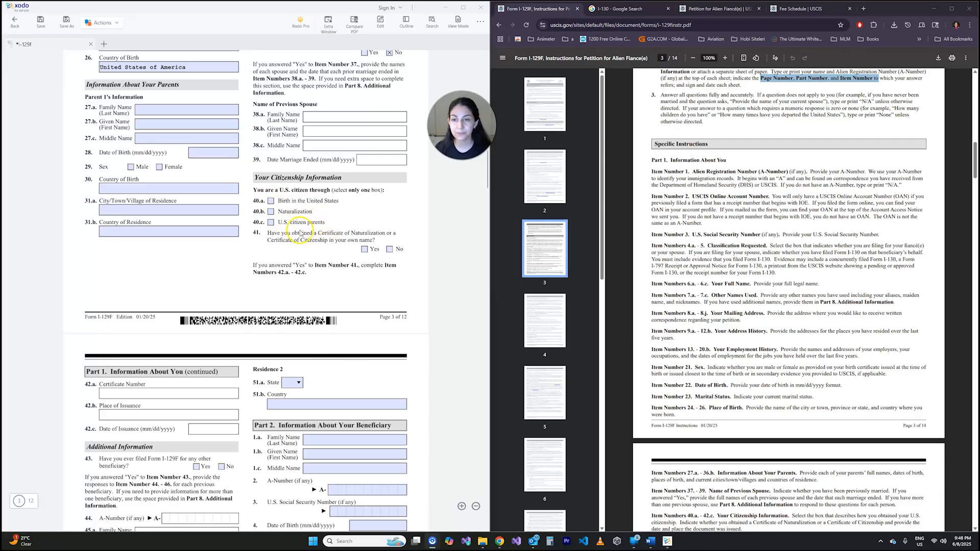
{"action": "left_click", "coordinate": [270, 200]}
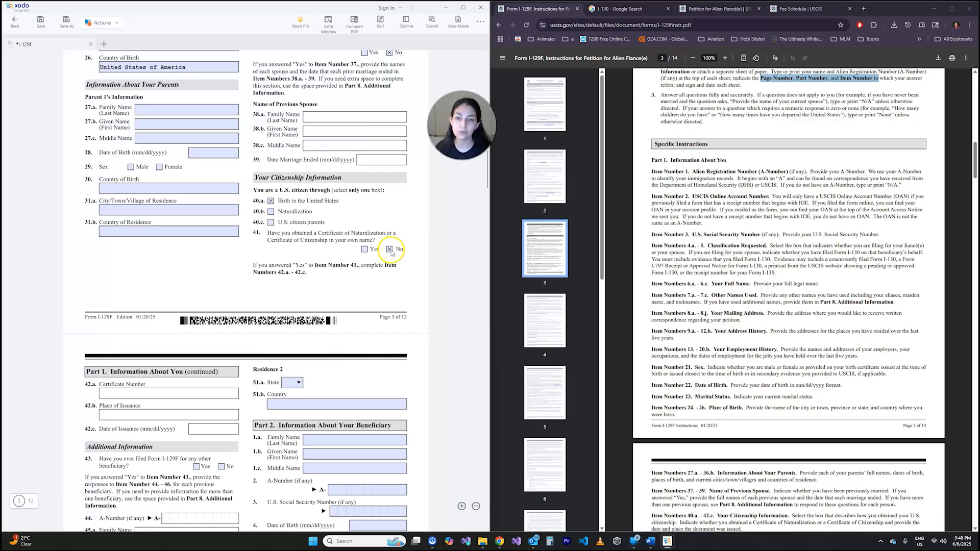
{"action": "left_click", "coordinate": [390, 250]}
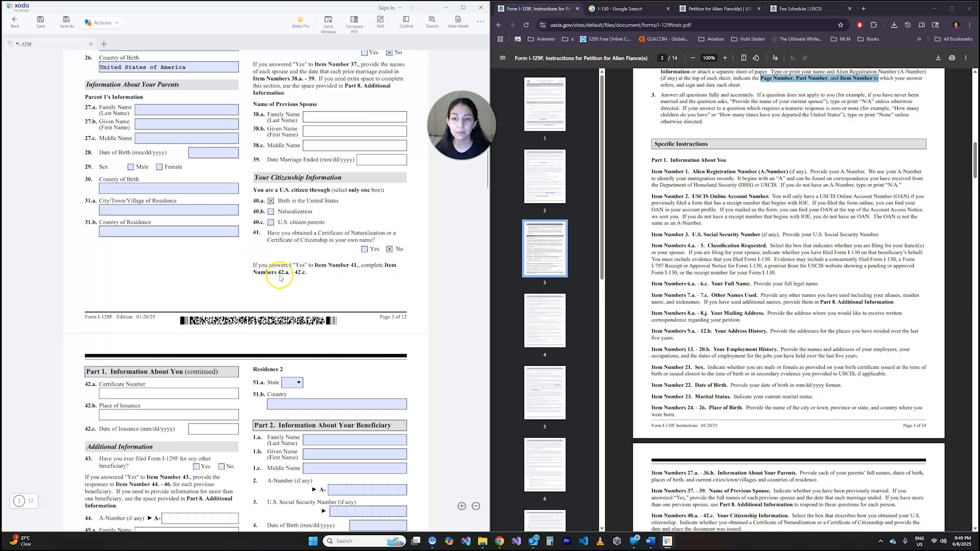
- Try answering Yes in item 41, check whether items 42.a to 42.c accept entries, and return item 41 to No
{"action": "scroll", "coordinate": [304, 254], "scroll_direction": "down", "scroll_amount": 3}
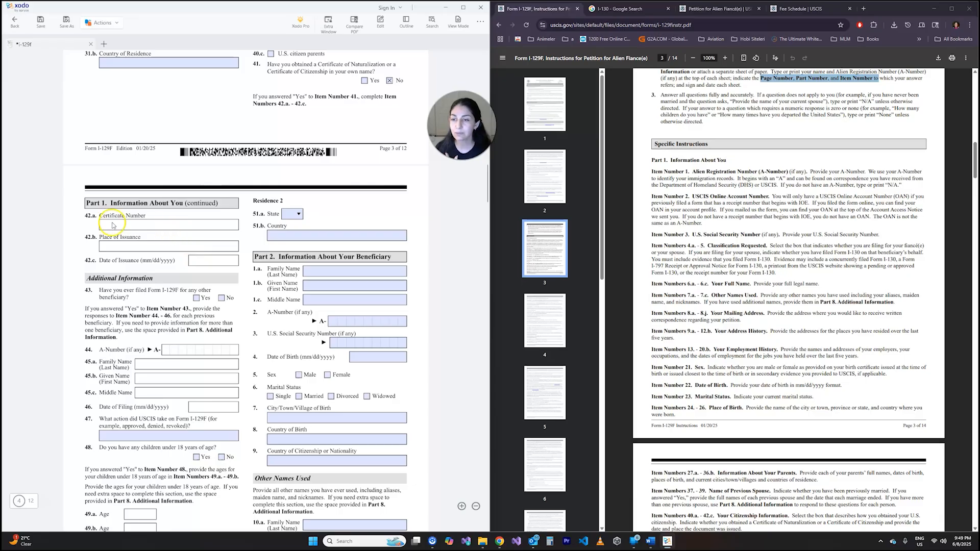
{"action": "left_click", "coordinate": [364, 80]}
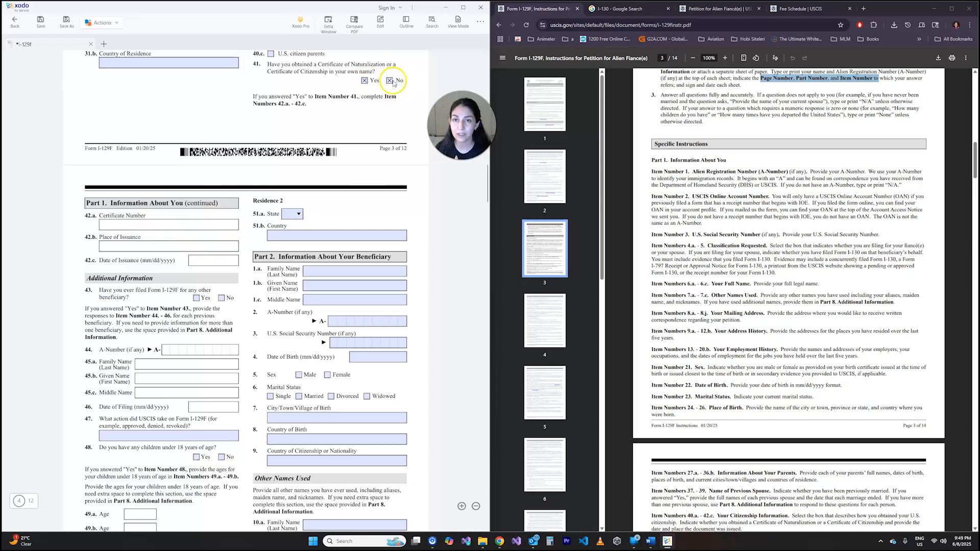
{"action": "left_click", "coordinate": [136, 228]}
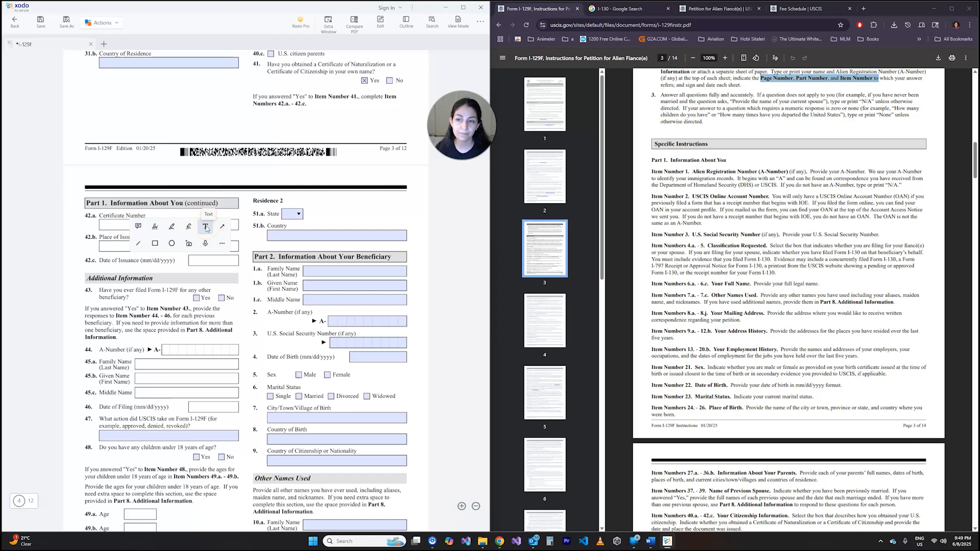
{"action": "left_click", "coordinate": [212, 263]}
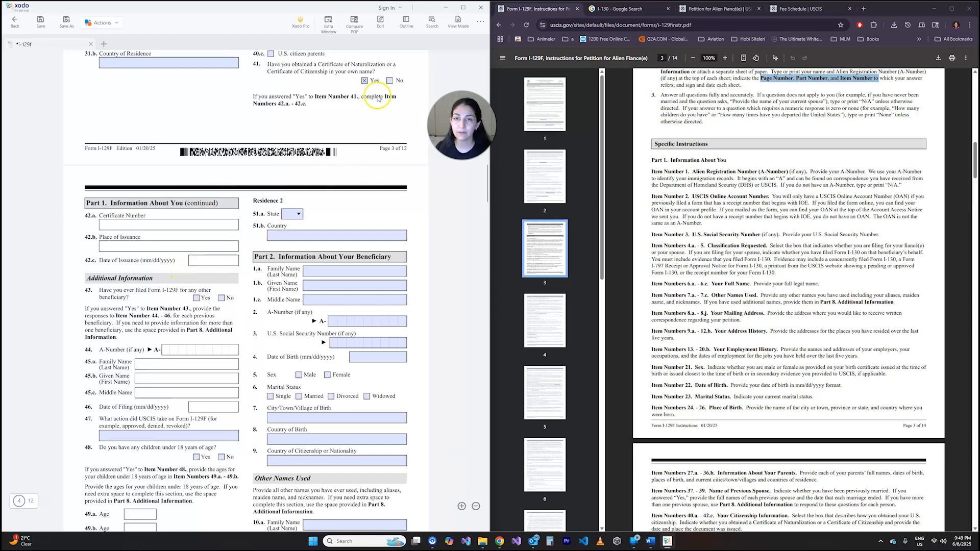
{"action": "left_click", "coordinate": [389, 80]}
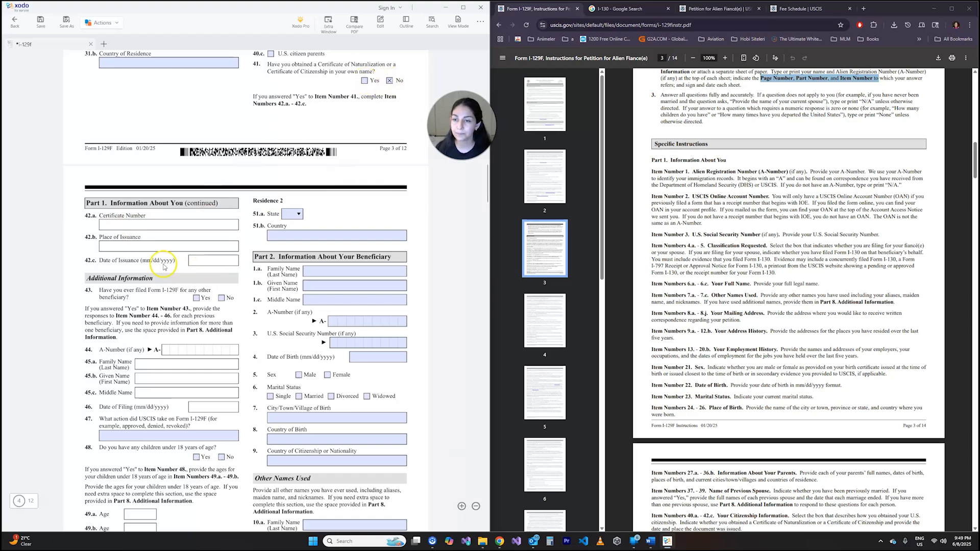
- Under Additional Information, answer No in item 43 about previously filing Form I-129F for another beneficiary
{"action": "scroll", "coordinate": [181, 226], "scroll_direction": "down", "scroll_amount": 1}
{"action": "scroll", "coordinate": [181, 226], "scroll_direction": "down", "scroll_amount": 3}
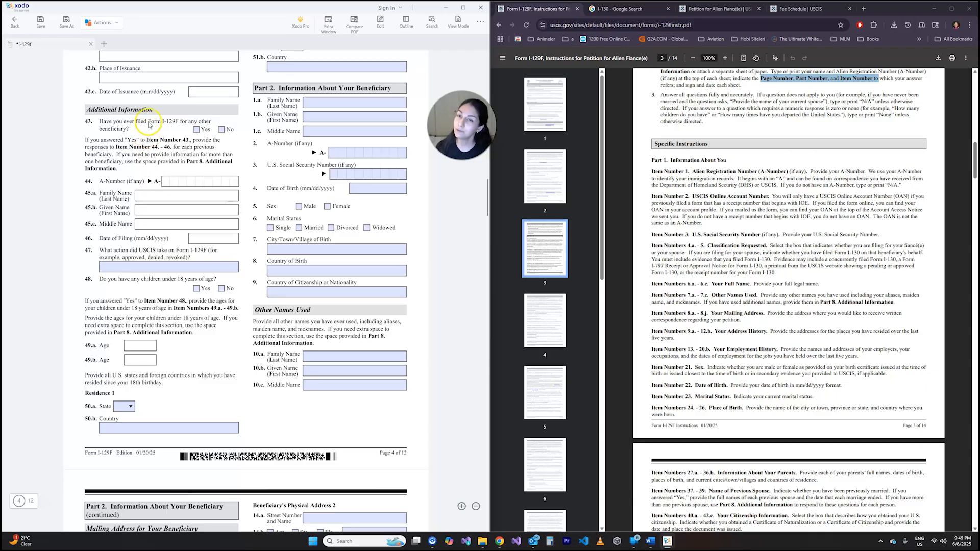
{"action": "left_click", "coordinate": [221, 130]}
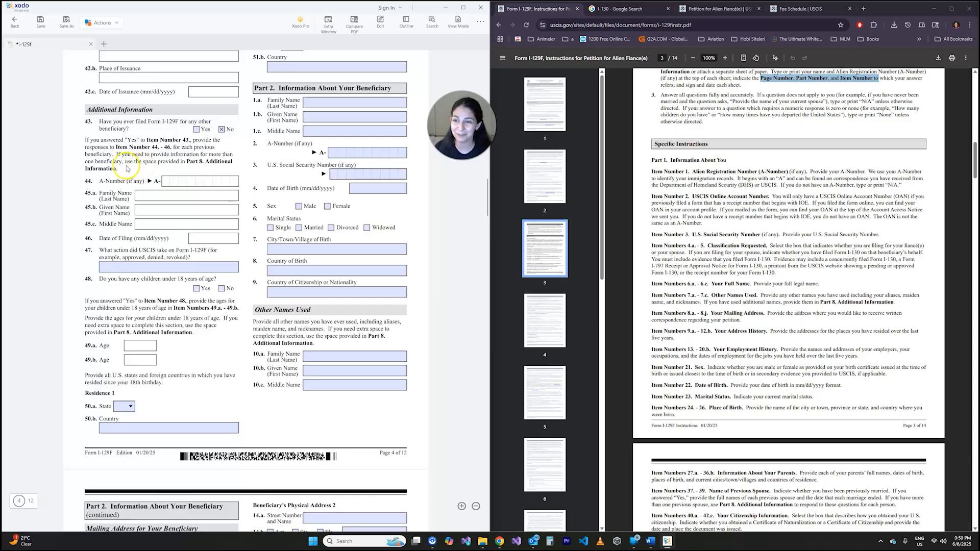
- Review items 44 to 47 on earlier filings, and answer No in item 48 about children under 18 years of age
{"action": "scroll", "coordinate": [132, 170], "scroll_direction": "down", "scroll_amount": 3}
{"action": "scroll", "coordinate": [130, 171], "scroll_direction": "up", "scroll_amount": 3}
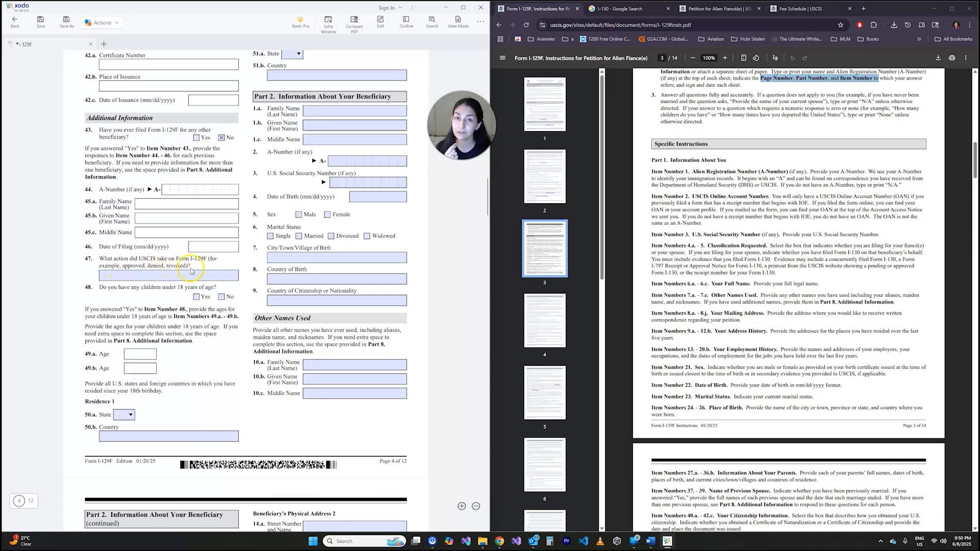
{"action": "left_click", "coordinate": [153, 276]}
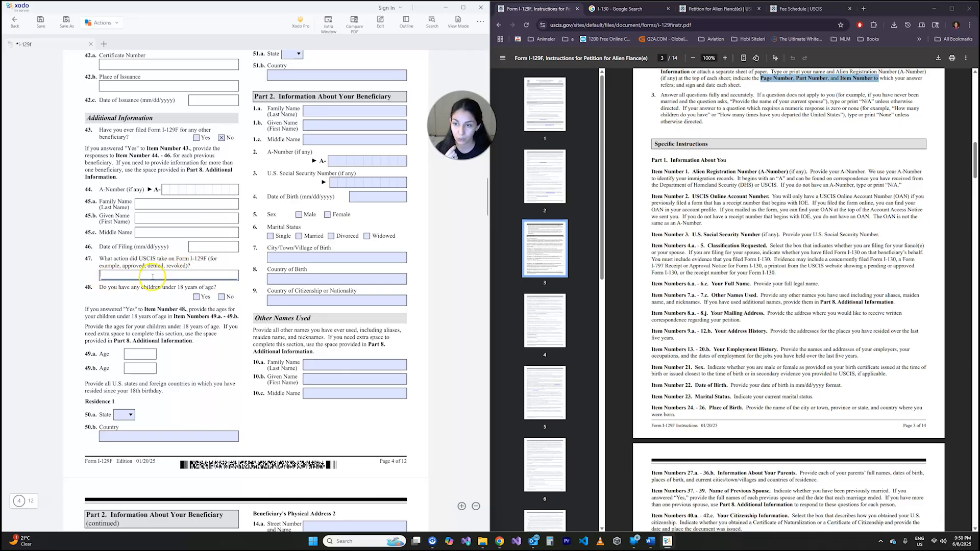
{"action": "left_click", "coordinate": [121, 287]}
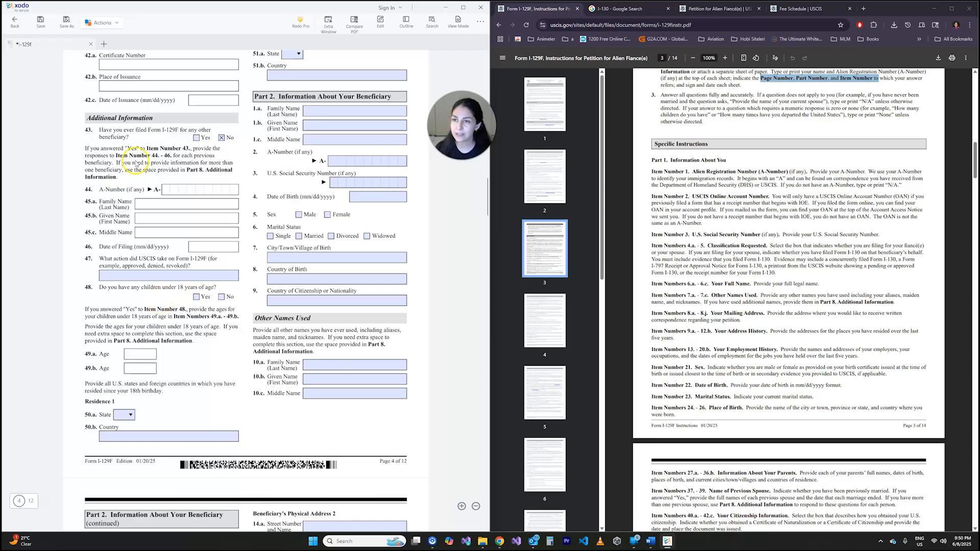
{"action": "left_click_drag", "start_coordinate": [179, 155], "coordinate": [166, 156]}
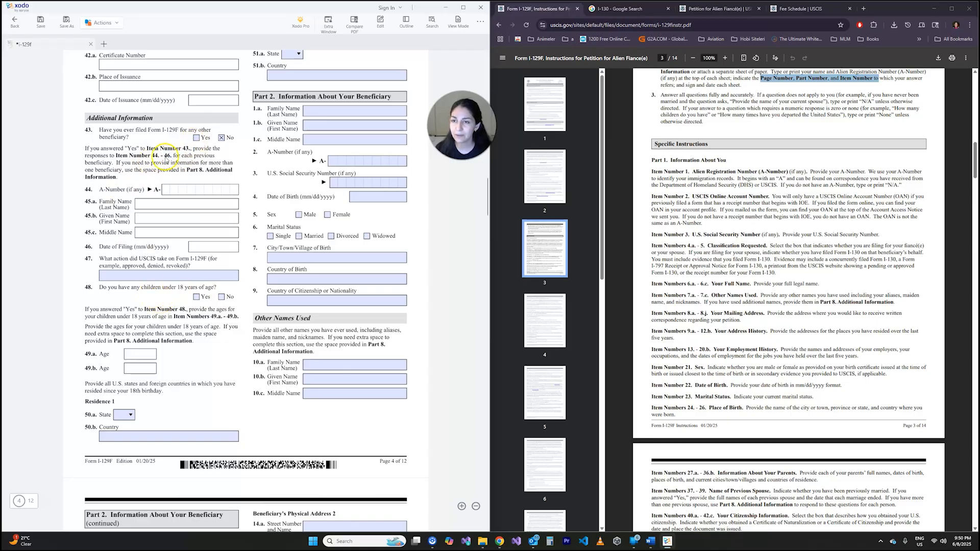
{"action": "left_click", "coordinate": [165, 155]}
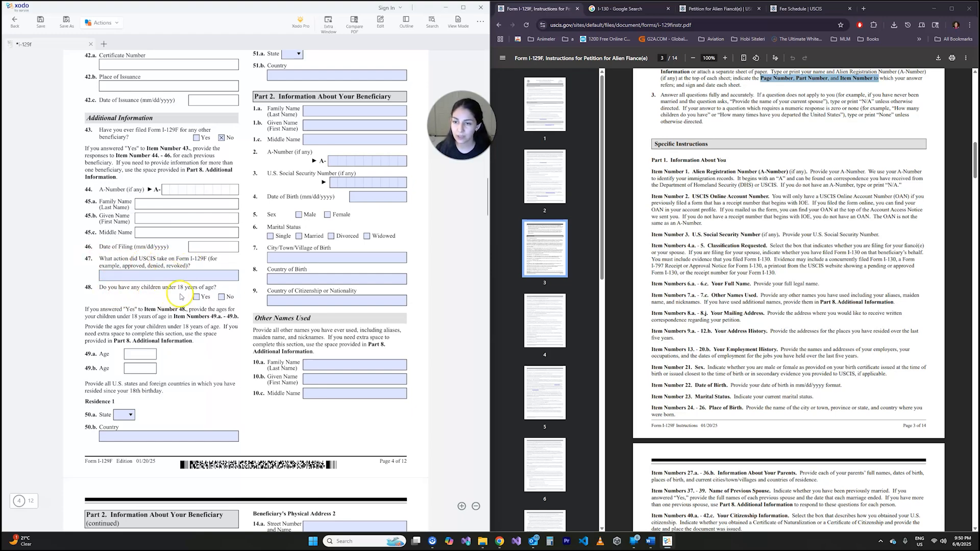
{"action": "scroll", "coordinate": [143, 289], "scroll_direction": "down", "scroll_amount": 3}
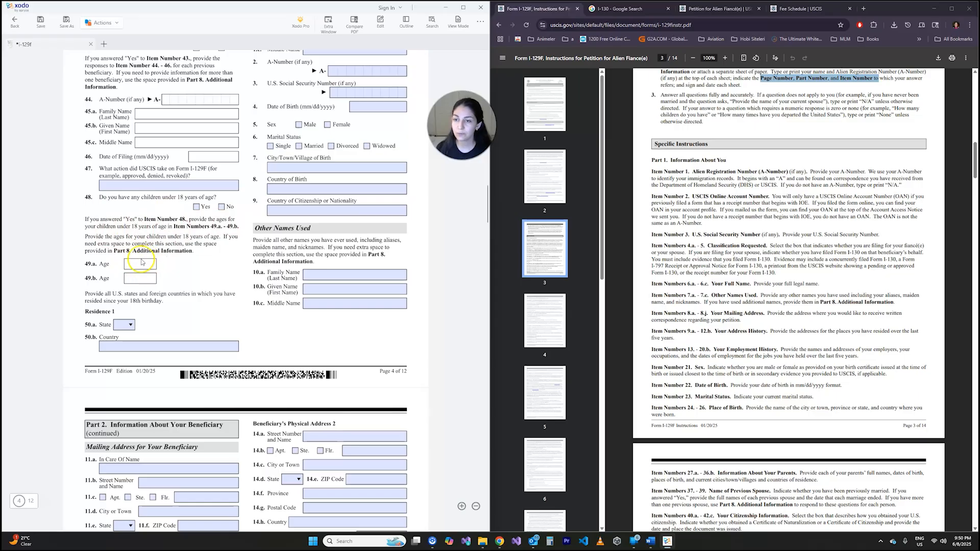
{"action": "left_click", "coordinate": [221, 207]}
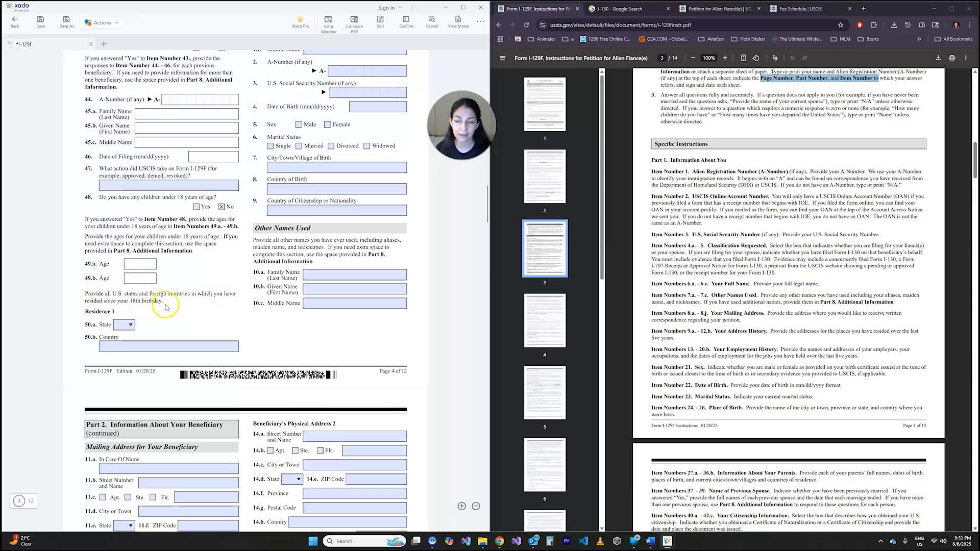
- For Residence 1 since the 18th birthday, set the state in item 50.a to CA and enter N/A as the country in 50.b
{"action": "left_click_drag", "start_coordinate": [105, 294], "coordinate": [146, 294]}
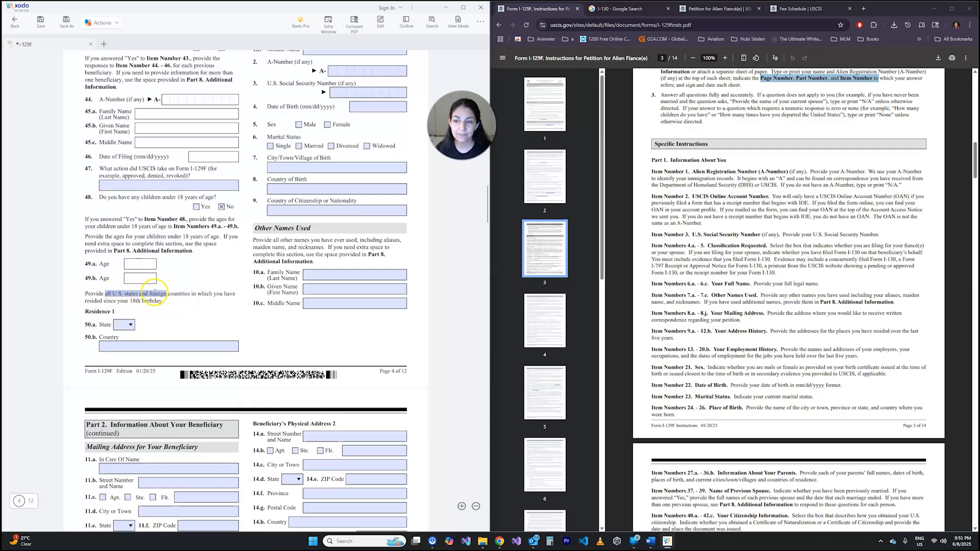
{"action": "left_click", "coordinate": [193, 305]}
{"action": "left_click", "coordinate": [123, 326]}
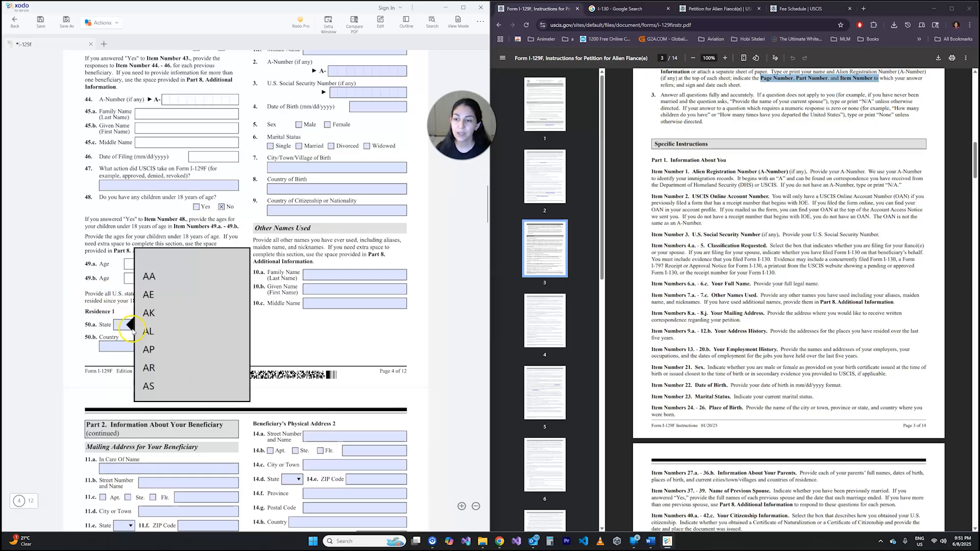
{"action": "scroll", "coordinate": [167, 320], "scroll_direction": "down", "scroll_amount": 5}
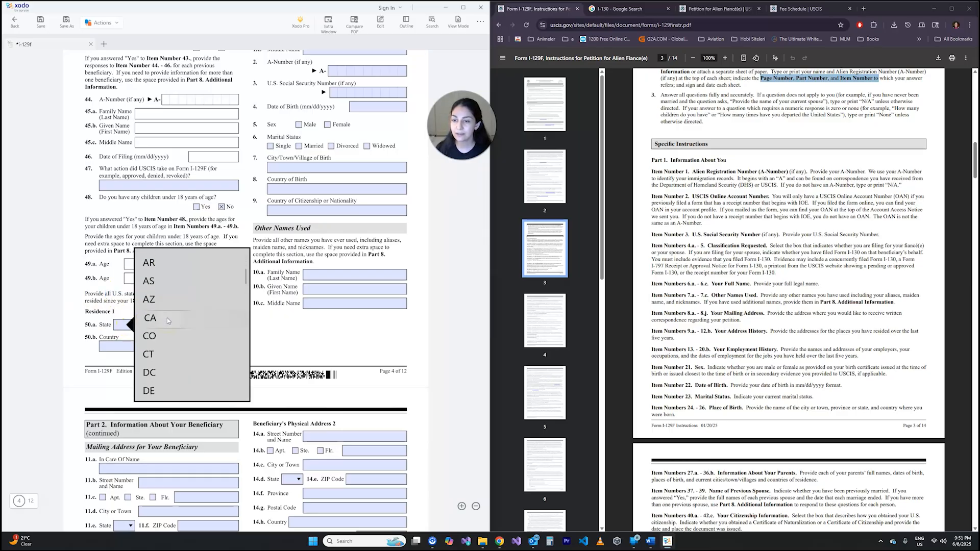
{"action": "left_click", "coordinate": [167, 318]}
{"action": "left_click", "coordinate": [144, 345]}
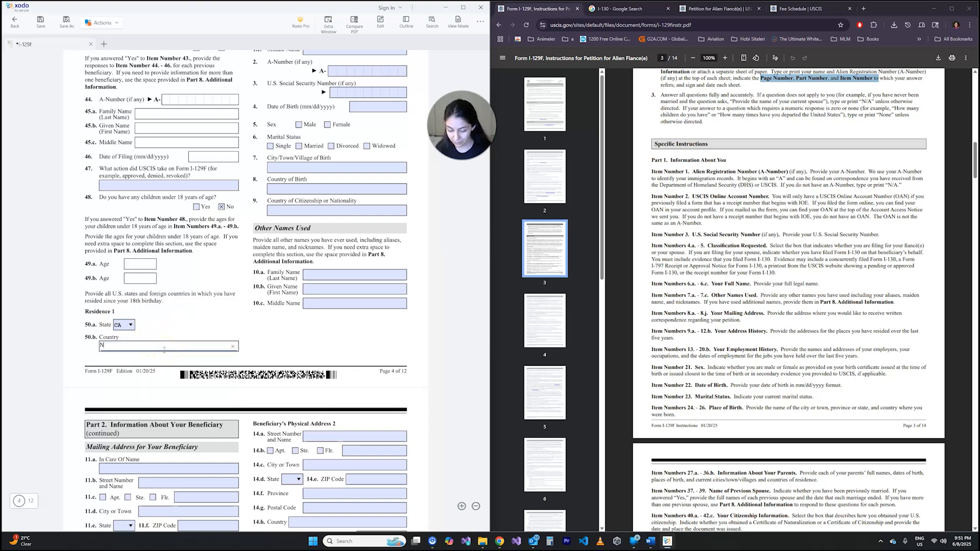
{"action": "left_click", "coordinate": [177, 312]}
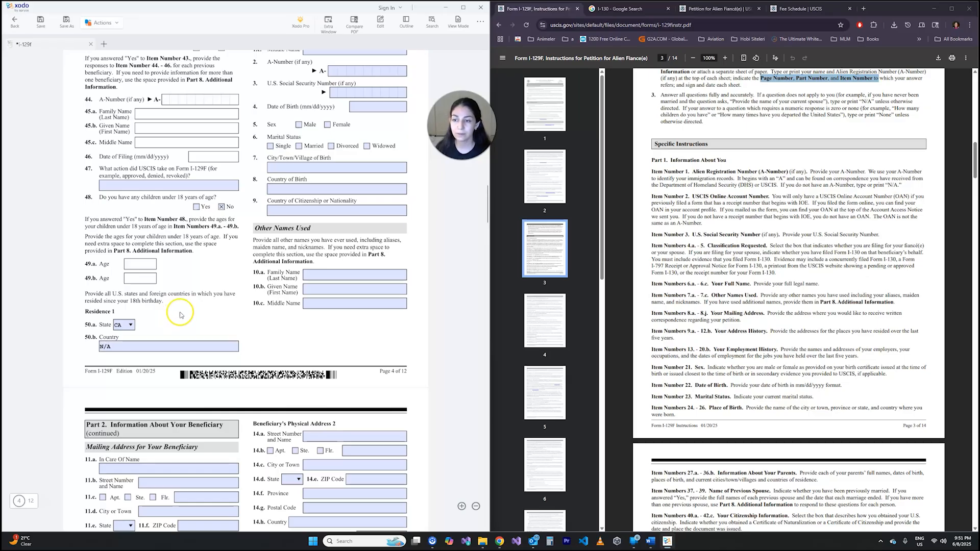
- In Part 2, enter the beneficiary's family name and given name in items 1.a and 1.b, and n/a as the middle name in 1.c
{"action": "scroll", "coordinate": [214, 289], "scroll_direction": "up", "scroll_amount": 3}
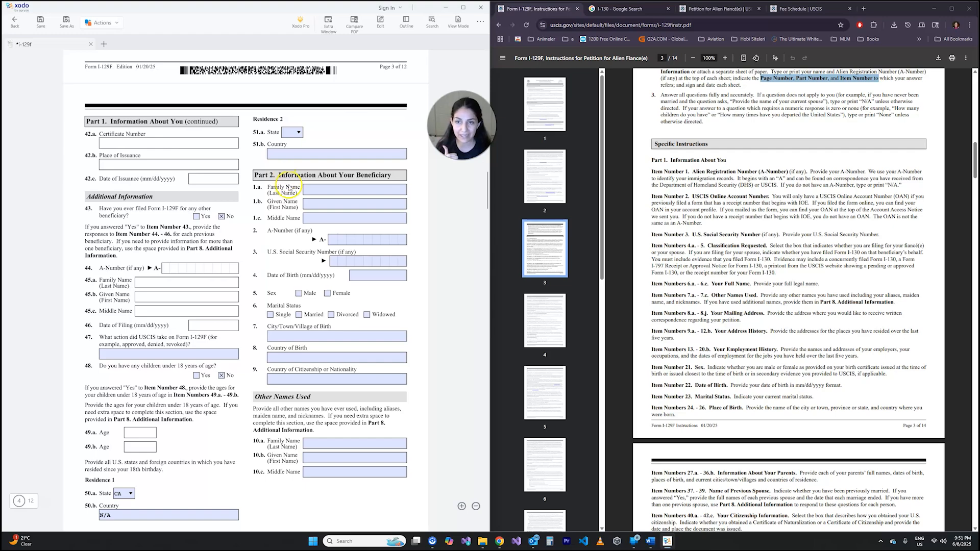
{"action": "left_click", "coordinate": [322, 189]}
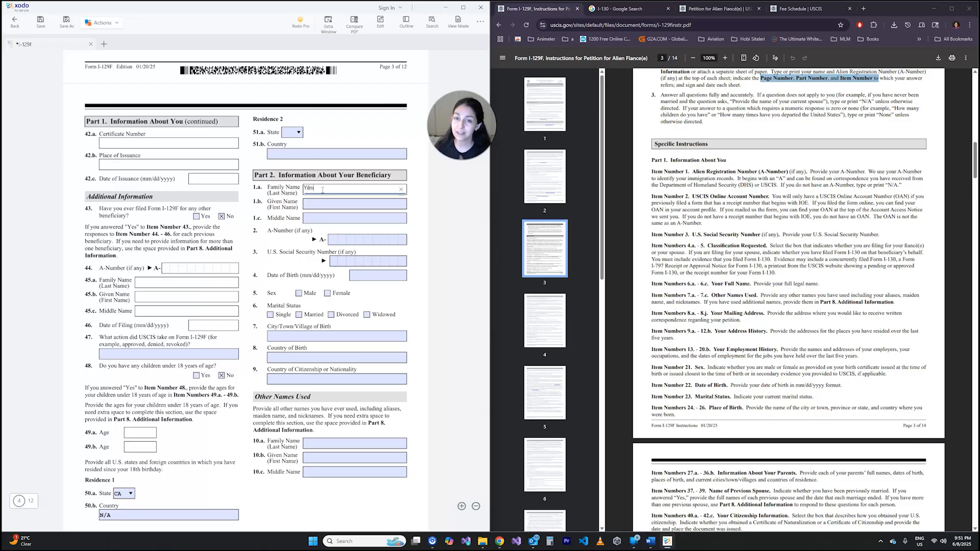
{"action": "key", "text": "Tab"}
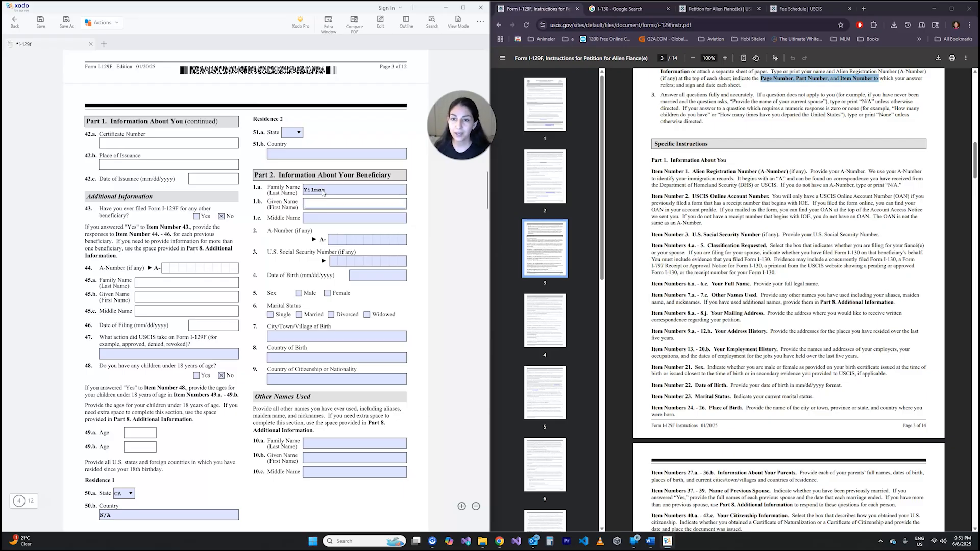
{"action": "type", "text": "Ahmet"}
{"action": "key", "text": "Tab"}
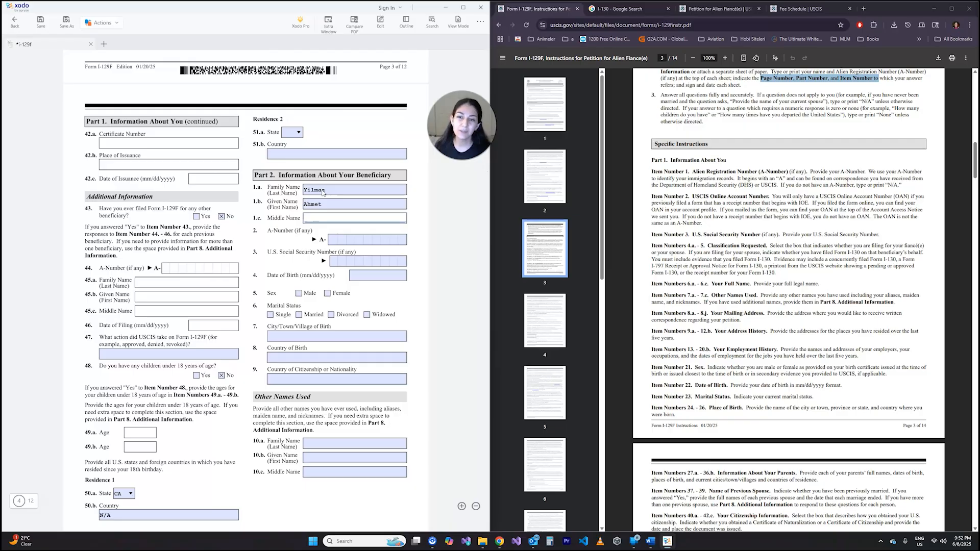
{"action": "type", "text": "n/a"}
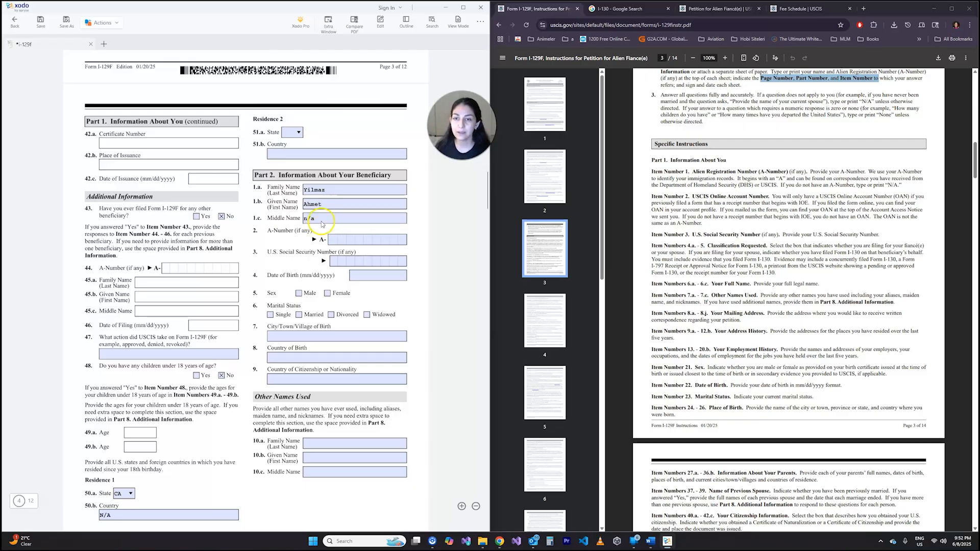
{"action": "scroll", "coordinate": [323, 220], "scroll_direction": "up", "scroll_amount": 1}
{"action": "left_click", "coordinate": [323, 222]}
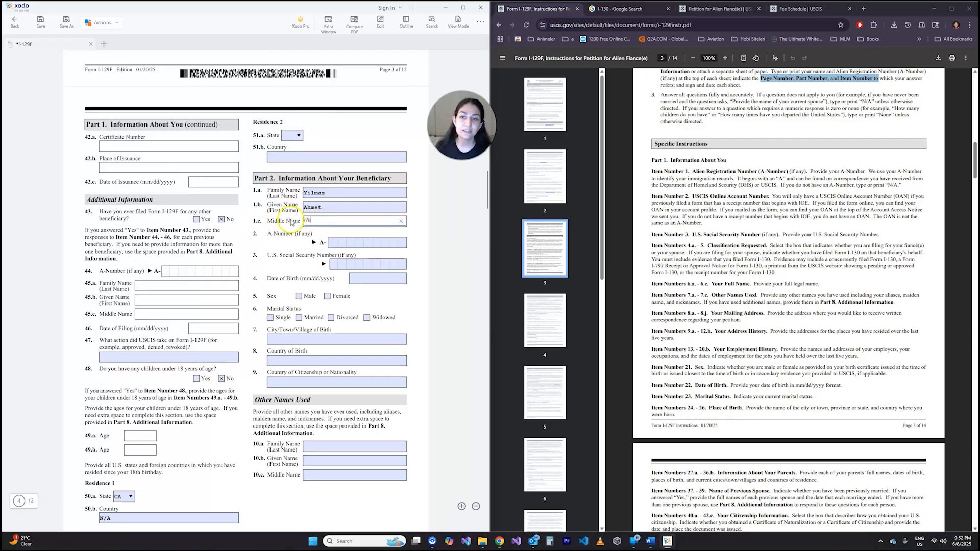
{"action": "left_click", "coordinate": [297, 244]}
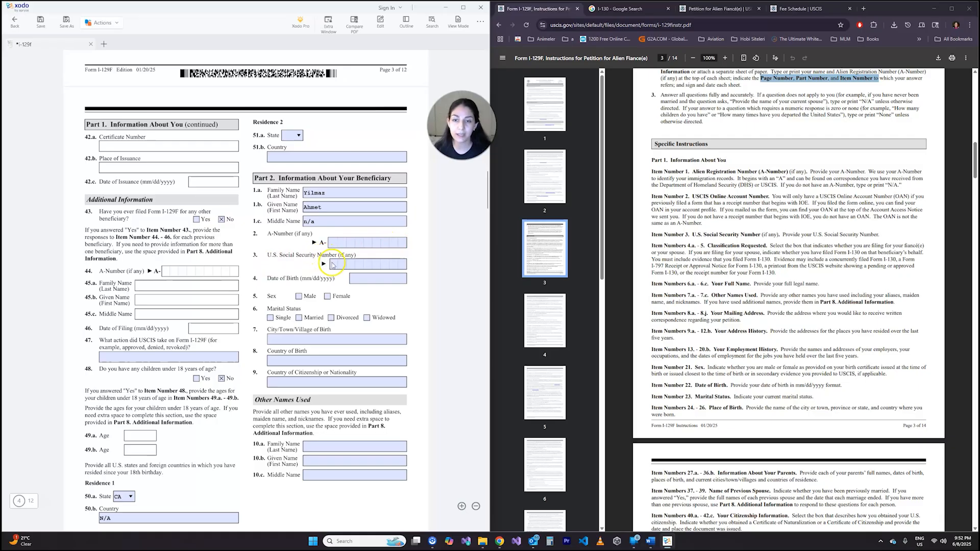
- Enter the beneficiary's date of birth in item 4, and mark Male in item 5 and Single in item 6
{"action": "left_click", "coordinate": [369, 280]}
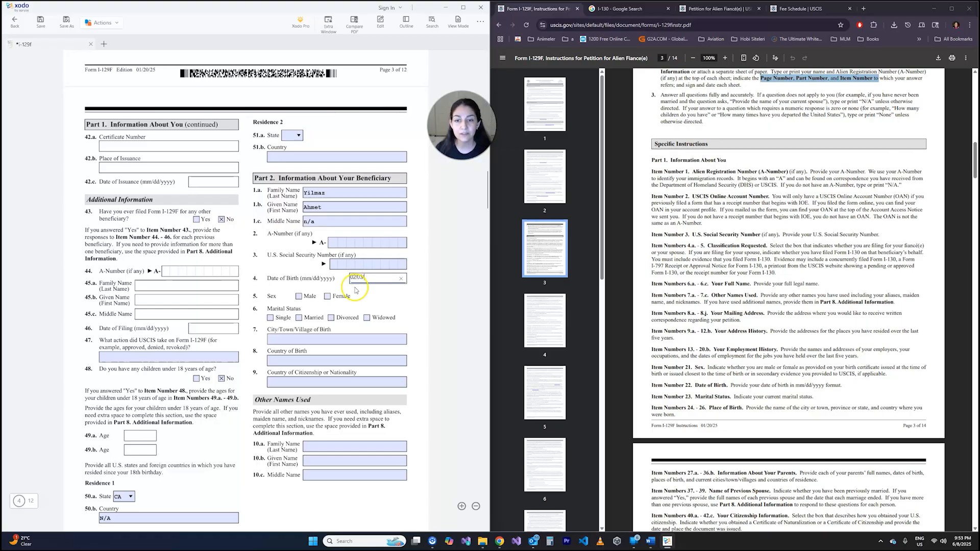
{"action": "left_click", "coordinate": [362, 278]}
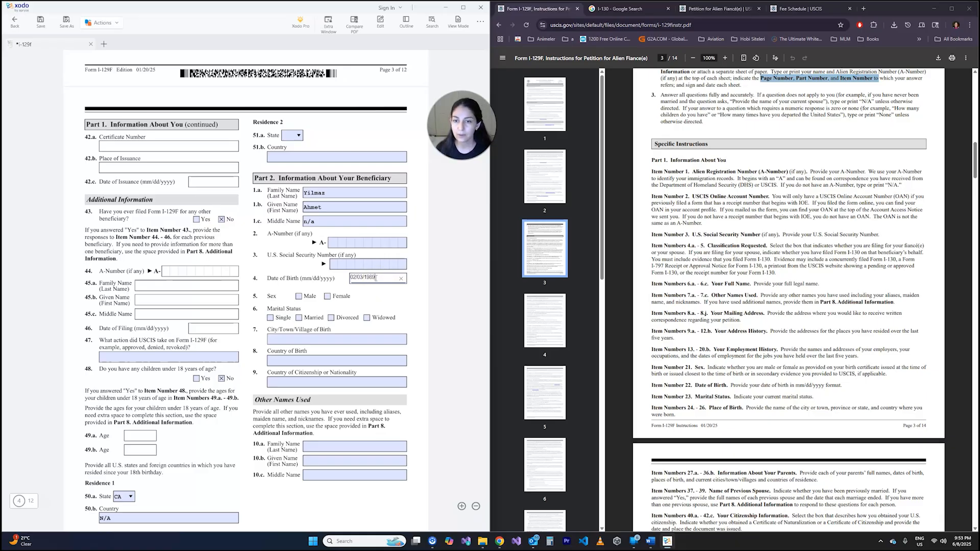
{"action": "left_click", "coordinate": [299, 280]}
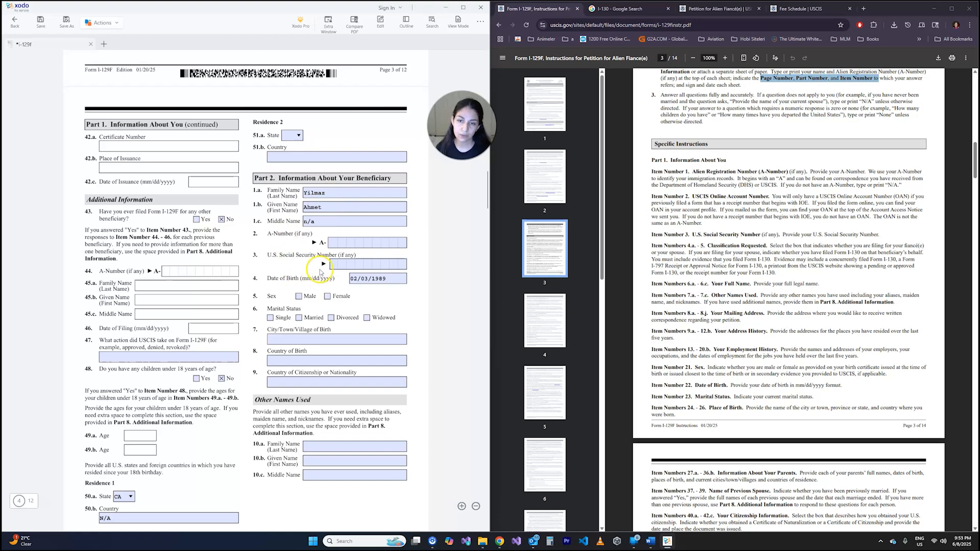
{"action": "left_click", "coordinate": [299, 296]}
{"action": "scroll", "coordinate": [289, 249], "scroll_direction": "down", "scroll_amount": 3}
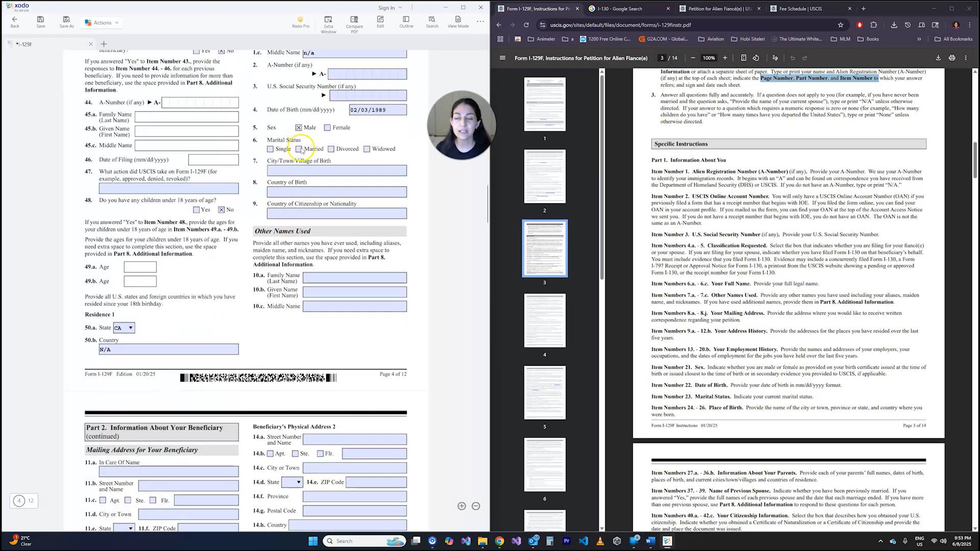
{"action": "left_click", "coordinate": [270, 149]}
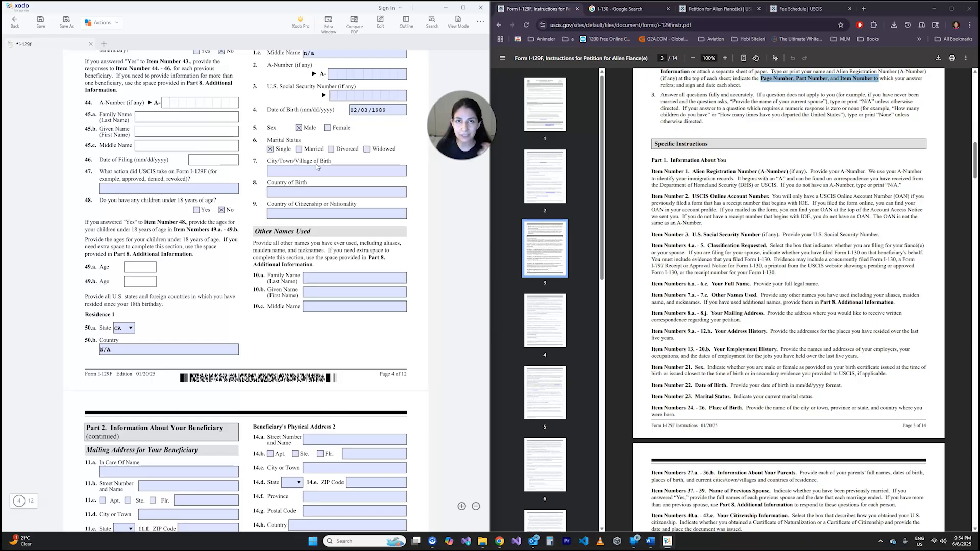
- Enter Turkiye as the beneficiary's country of birth in item 8 and as the country of citizenship or nationality in item 9
{"action": "left_click", "coordinate": [317, 172]}
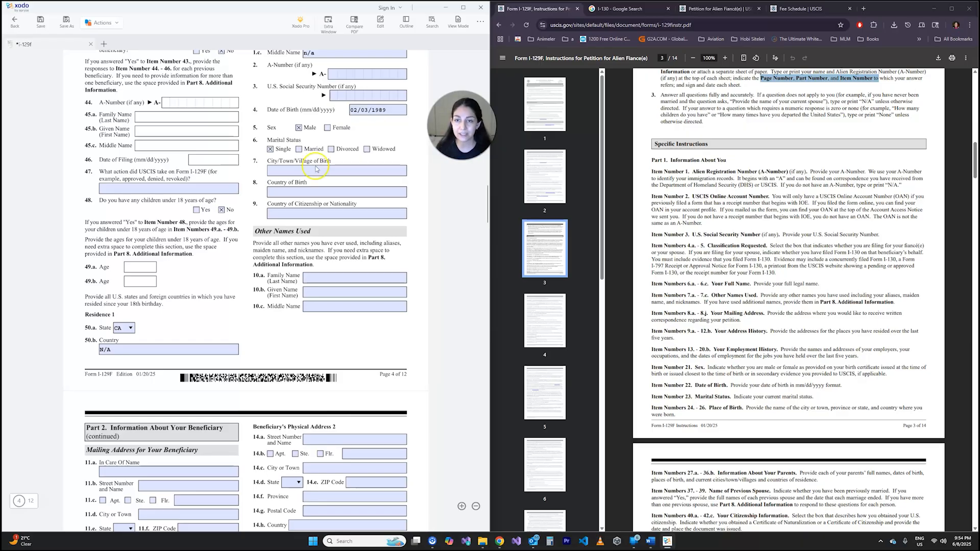
{"action": "left_click", "coordinate": [294, 192]}
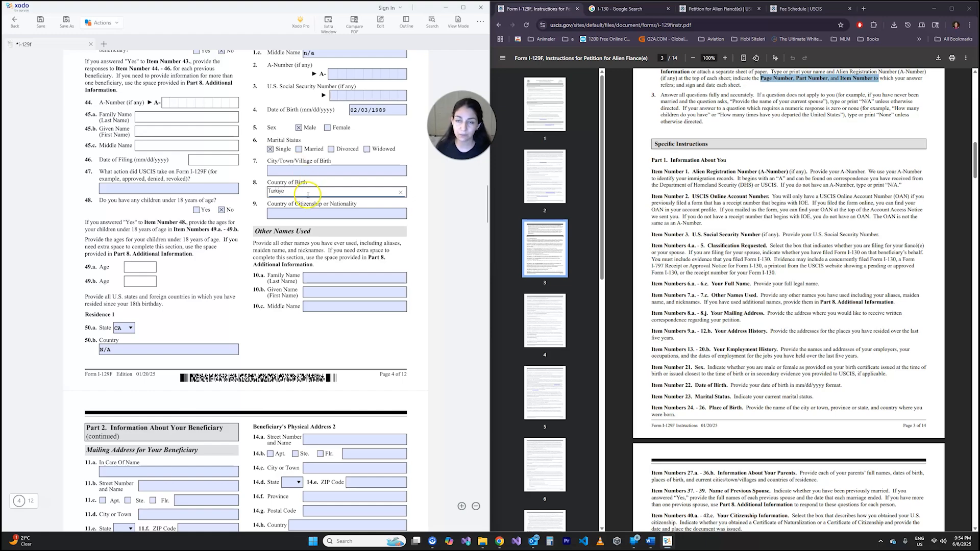
{"action": "left_click", "coordinate": [319, 213]}
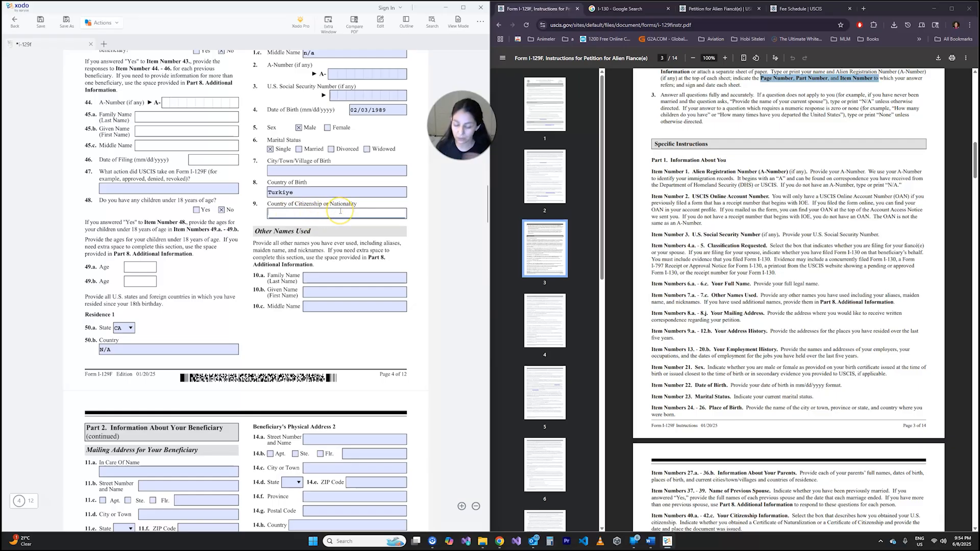
{"action": "type", "text": "Turkiye"}
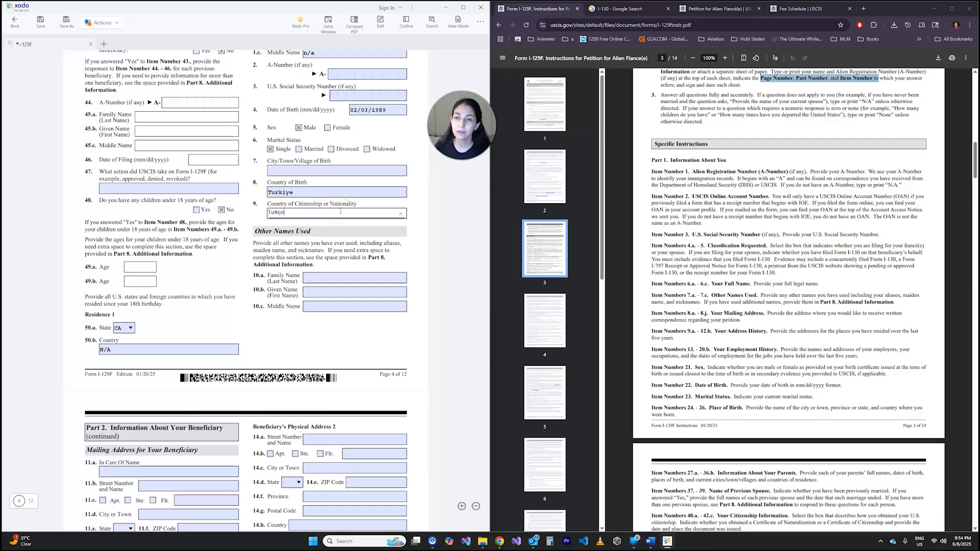
{"action": "left_click", "coordinate": [258, 244]}
- Under Other Names Used, enter n/a for the beneficiary's family, given and middle names in items 10.a to 10.c
{"action": "scroll", "coordinate": [260, 225], "scroll_direction": "down", "scroll_amount": 3}
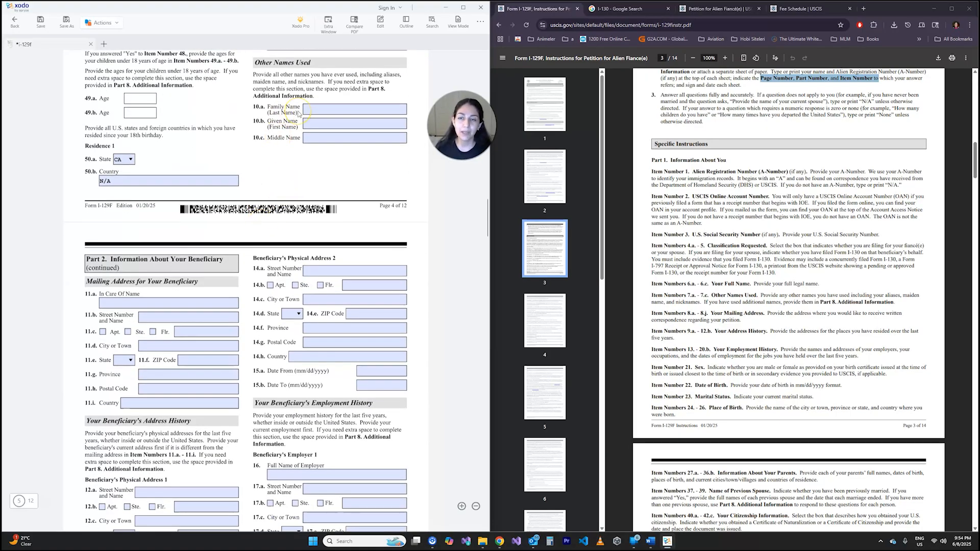
{"action": "left_click", "coordinate": [327, 109]}
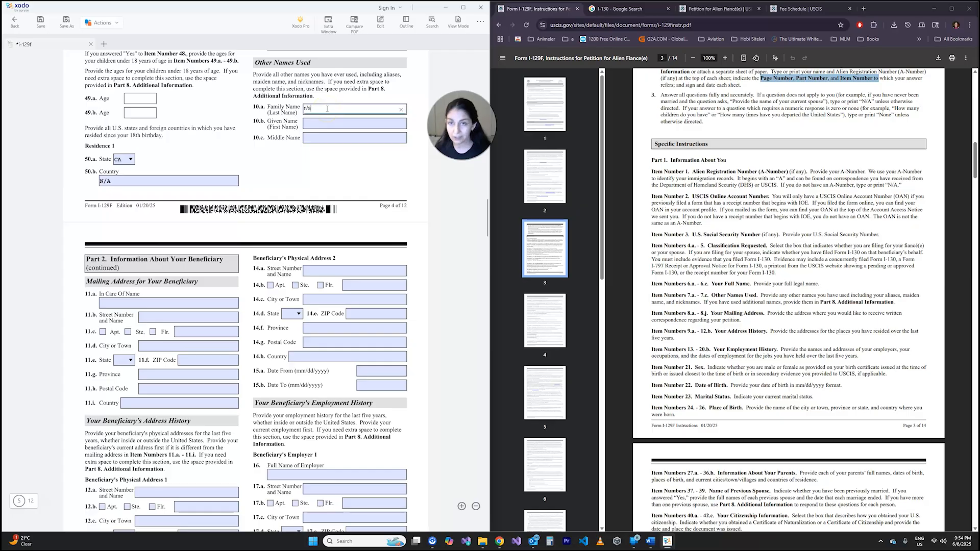
{"action": "type", "text": "n/a"}
{"action": "left_click", "coordinate": [327, 124]}
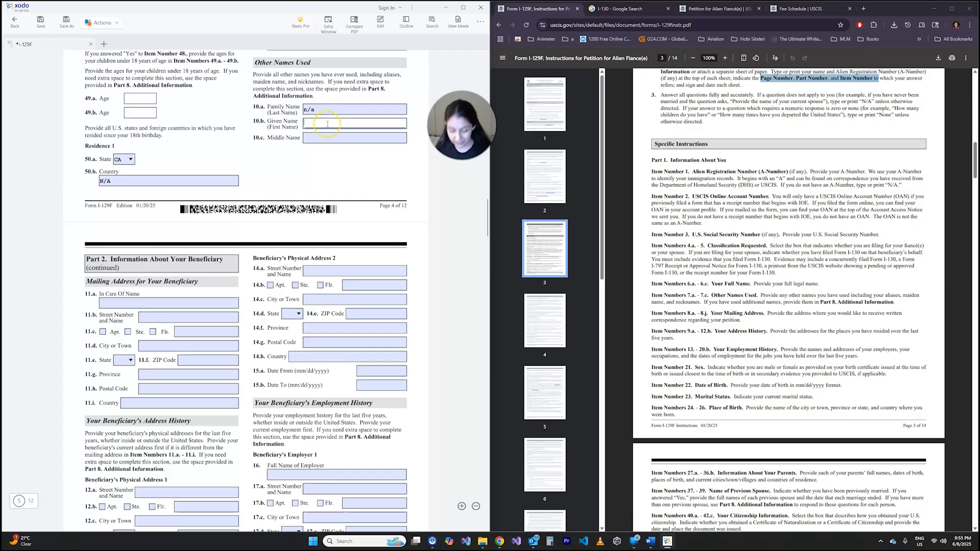
{"action": "type", "text": "n/a"}
{"action": "left_click", "coordinate": [330, 138]}
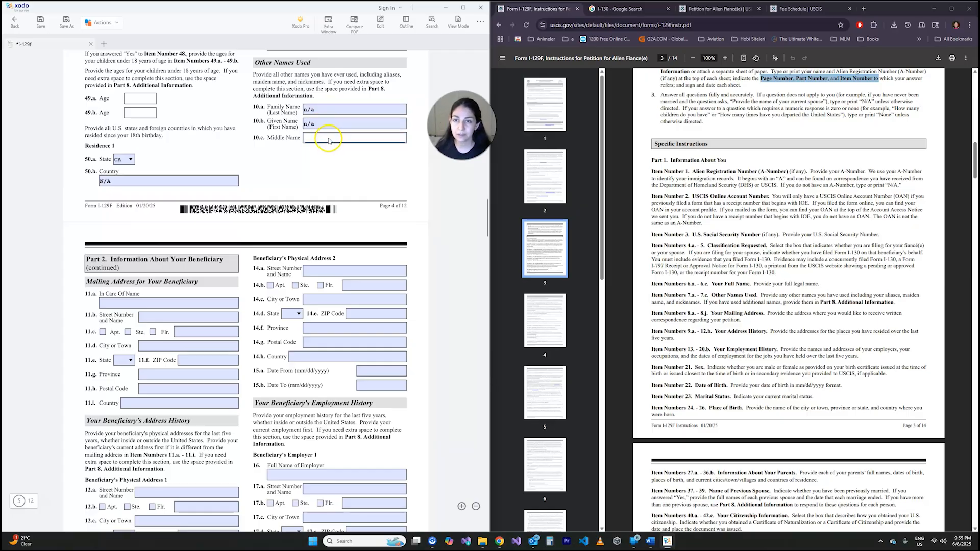
{"action": "type", "text": "n/a"}
{"action": "left_click", "coordinate": [316, 177]}
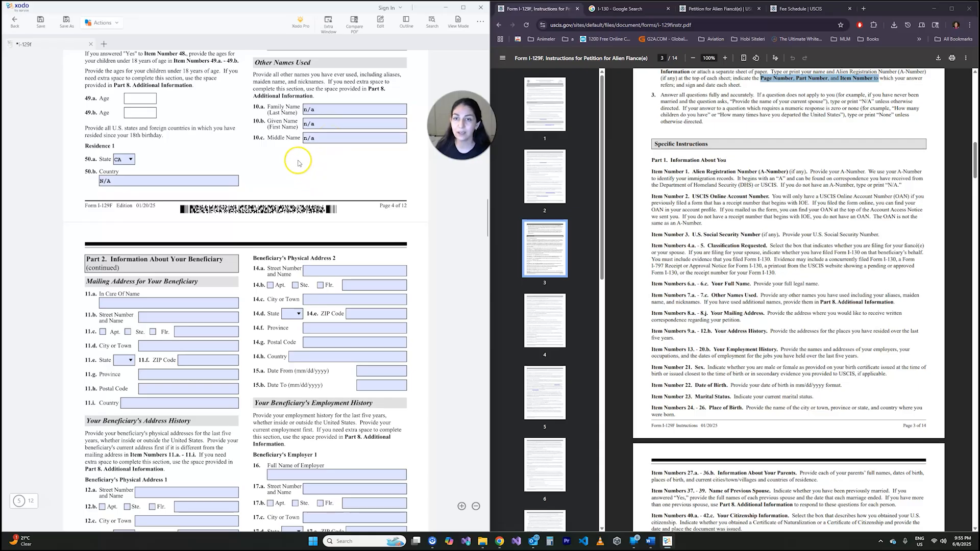
- Review the beneficiary's mailing address items 11.a to 11.g, looking through the state choices in item 11.e and keeping the blank entry
{"action": "scroll", "coordinate": [282, 159], "scroll_direction": "down", "scroll_amount": 3}
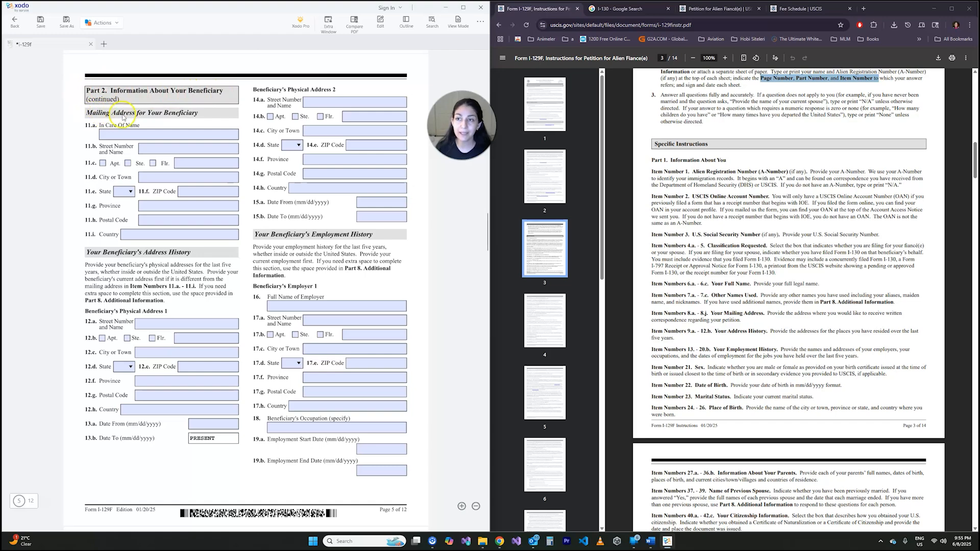
{"action": "left_click", "coordinate": [151, 134]}
{"action": "left_click", "coordinate": [105, 149]}
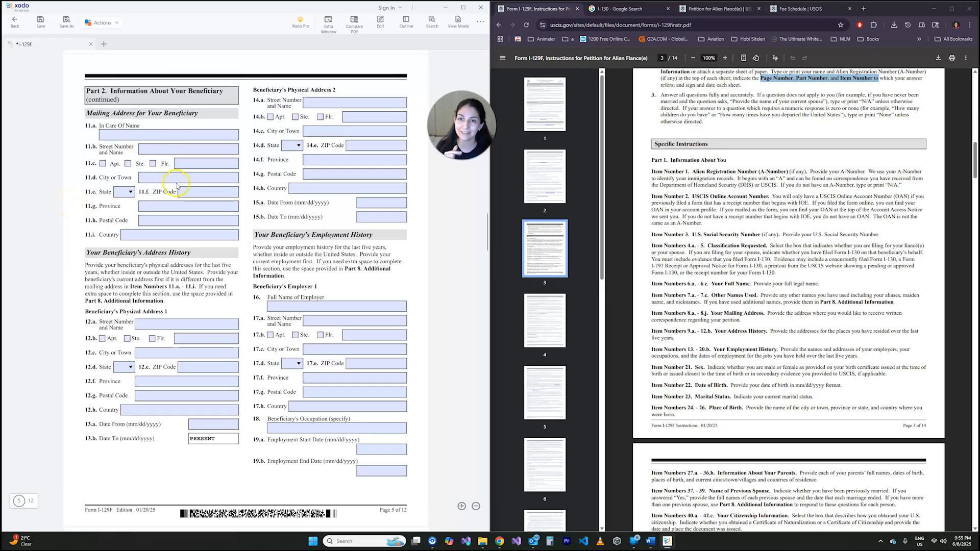
{"action": "left_click", "coordinate": [108, 136]}
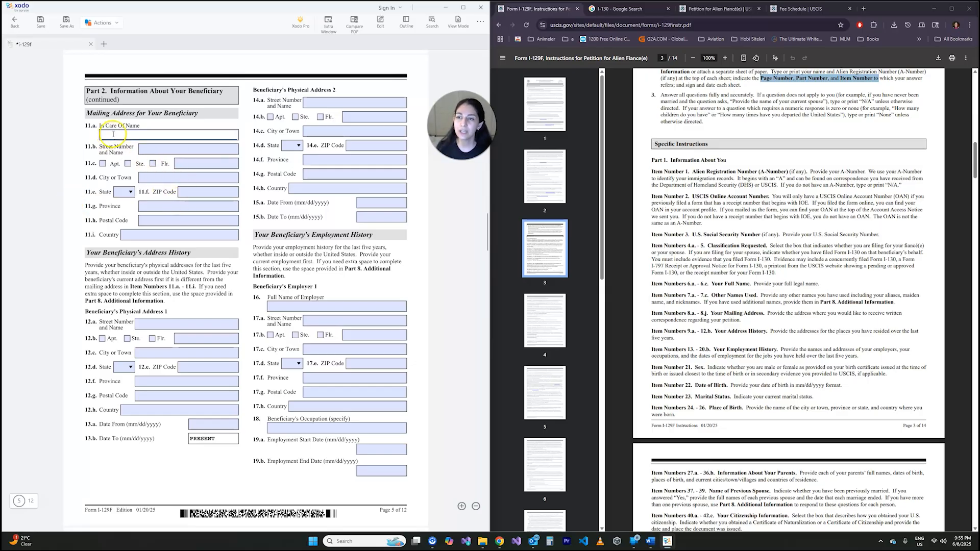
{"action": "left_click", "coordinate": [152, 154]}
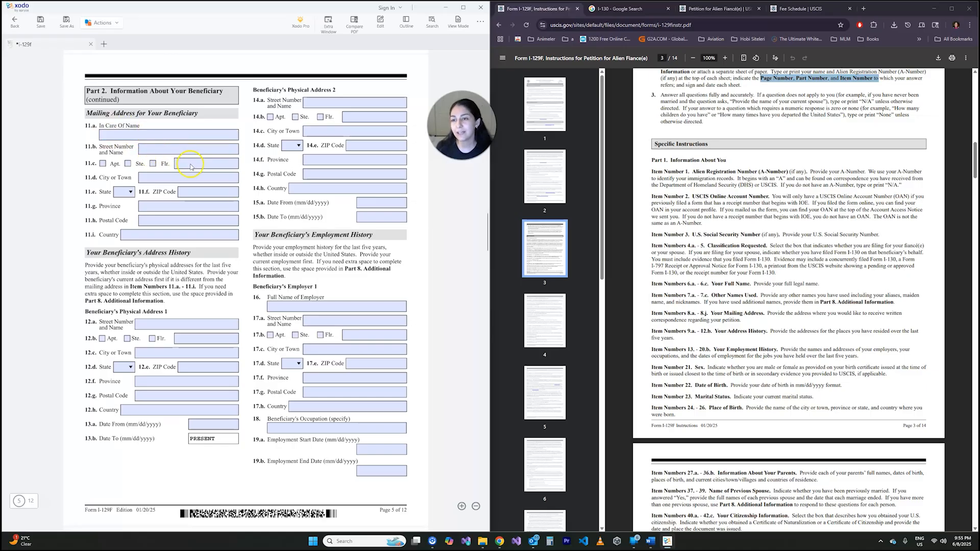
{"action": "left_click", "coordinate": [195, 193]}
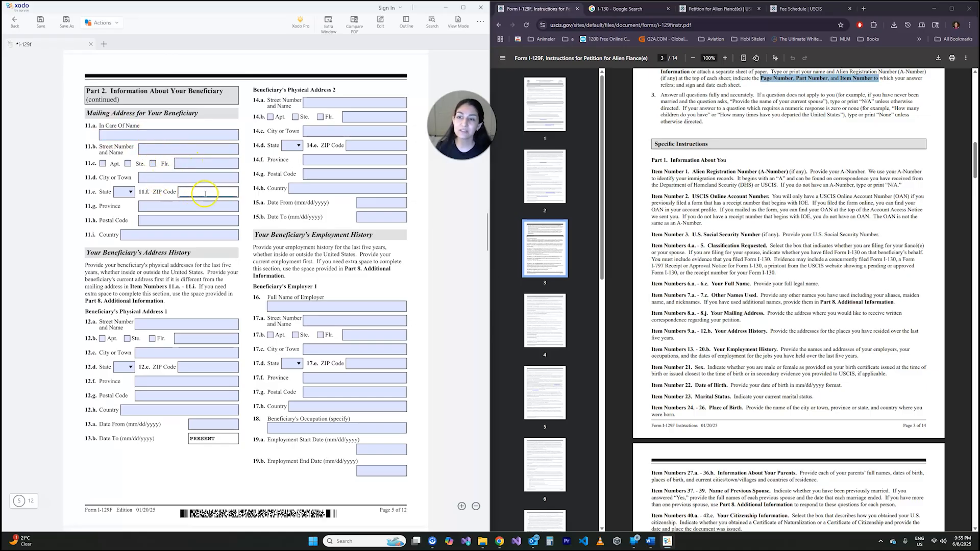
{"action": "left_click", "coordinate": [127, 192]}
{"action": "scroll", "coordinate": [161, 191], "scroll_direction": "down", "scroll_amount": 15}
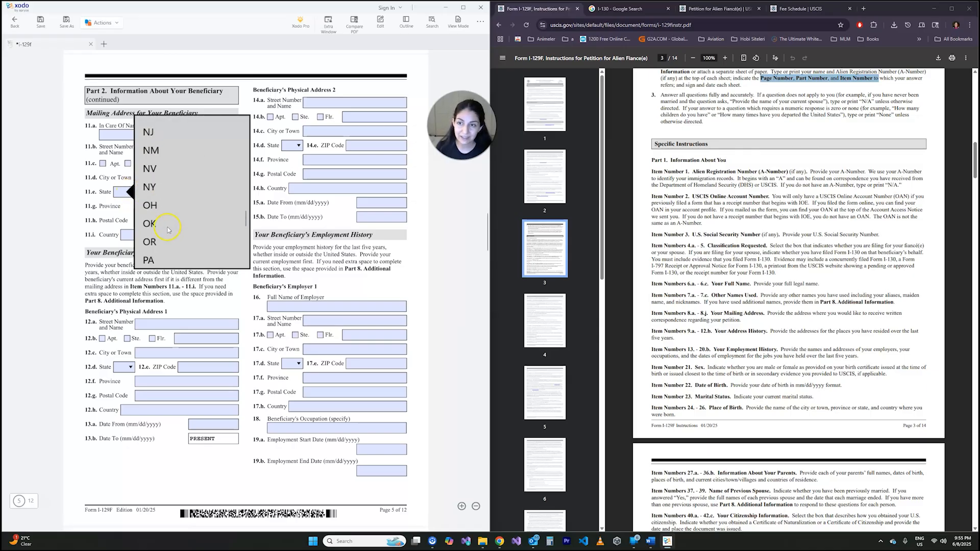
{"action": "scroll", "coordinate": [163, 220], "scroll_direction": "up", "scroll_amount": 16}
{"action": "scroll", "coordinate": [165, 240], "scroll_direction": "up", "scroll_amount": 3}
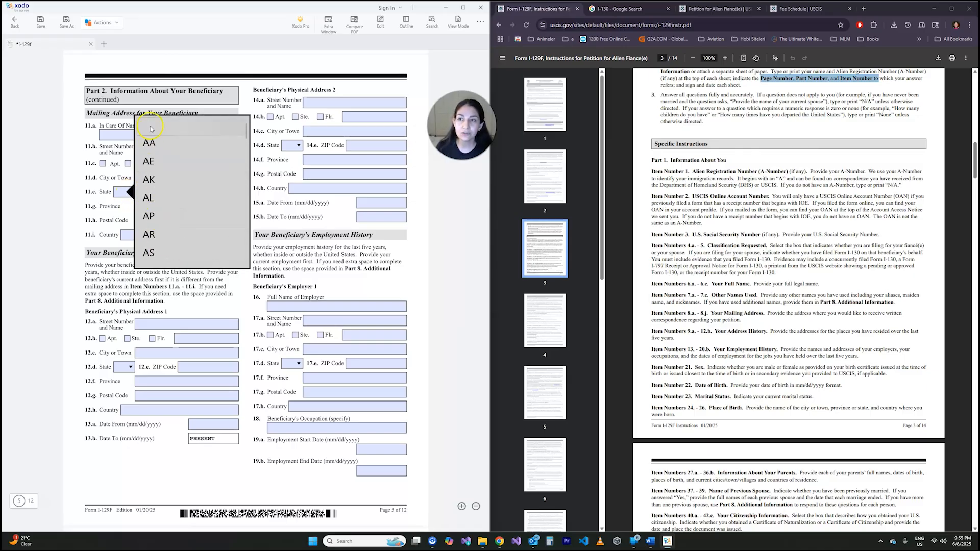
{"action": "left_click", "coordinate": [155, 125]}
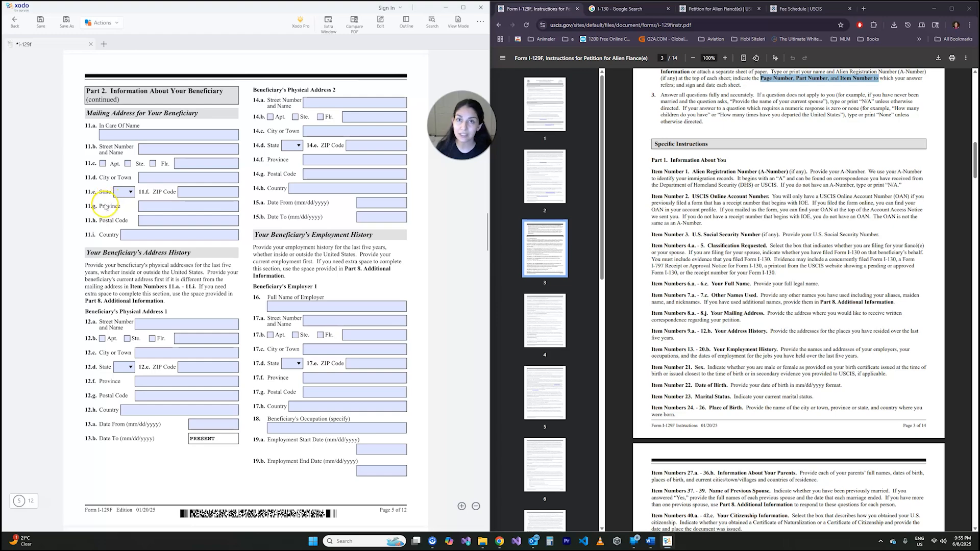
{"action": "left_click", "coordinate": [152, 205]}
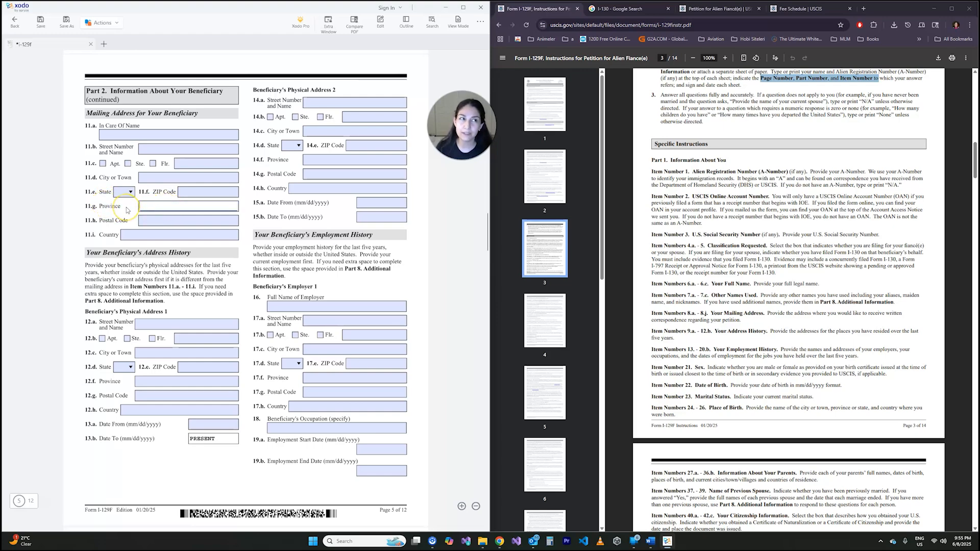
- Examine the beneficiary's mailing address items 11.a to 11.i, including the ZIP code, country and in-care-of fields
{"action": "left_click", "coordinate": [200, 196]}
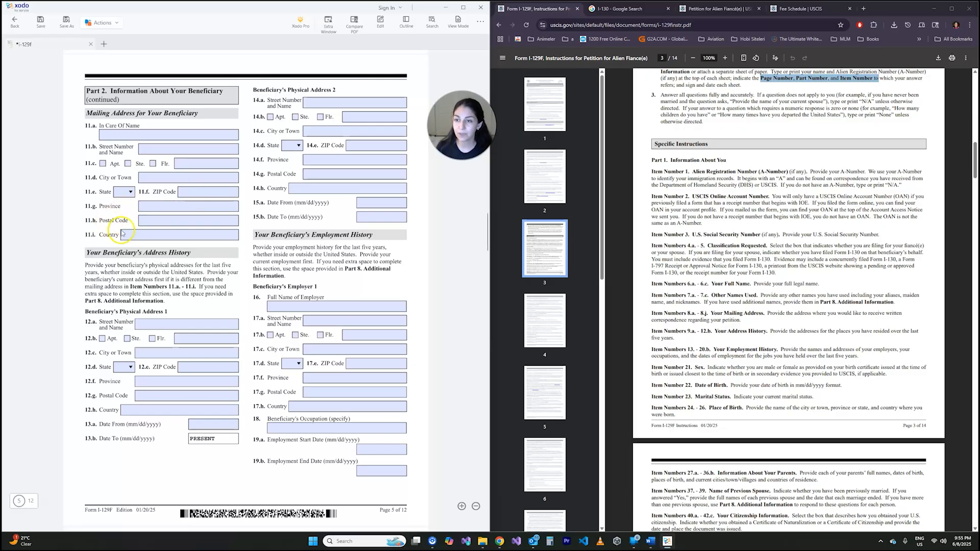
{"action": "left_click", "coordinate": [150, 235]}
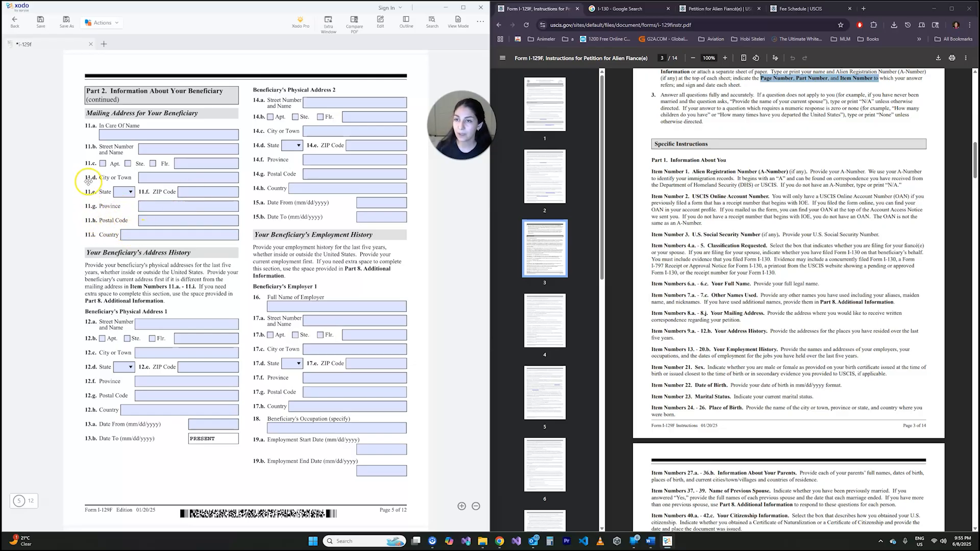
{"action": "scroll", "coordinate": [88, 173], "scroll_direction": "down", "scroll_amount": 1}
{"action": "scroll", "coordinate": [87, 165], "scroll_direction": "down", "scroll_amount": 4}
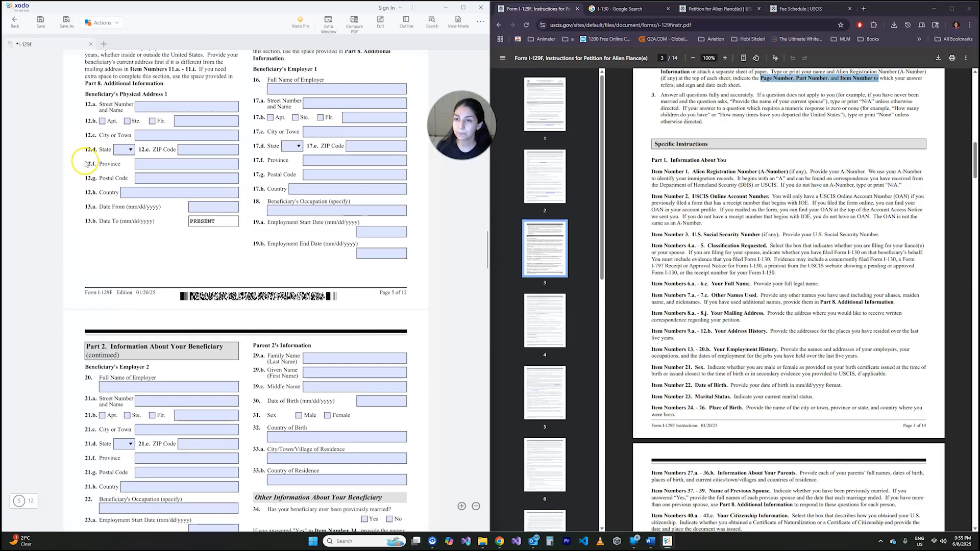
{"action": "scroll", "coordinate": [94, 181], "scroll_direction": "up", "scroll_amount": 4}
{"action": "scroll", "coordinate": [89, 209], "scroll_direction": "up", "scroll_amount": 1}
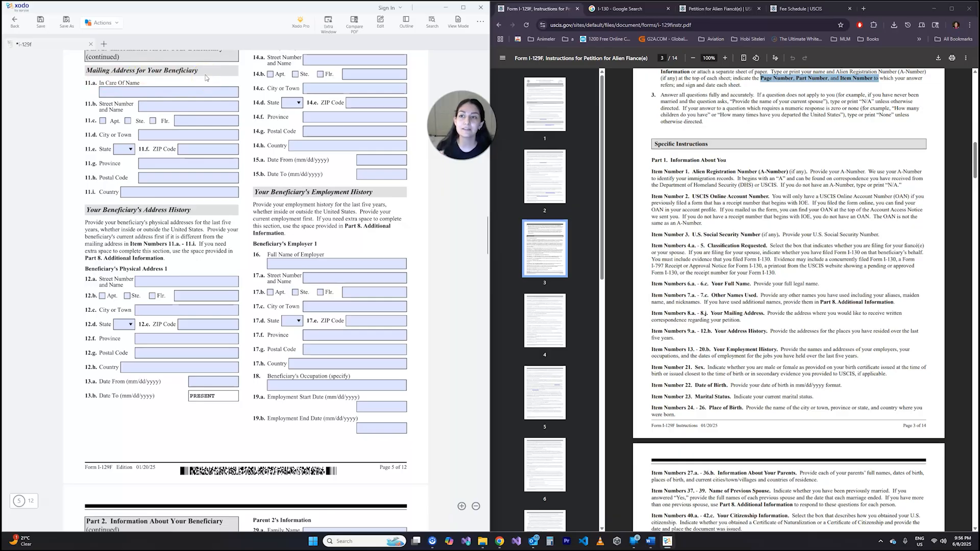
{"action": "left_click", "coordinate": [182, 125]}
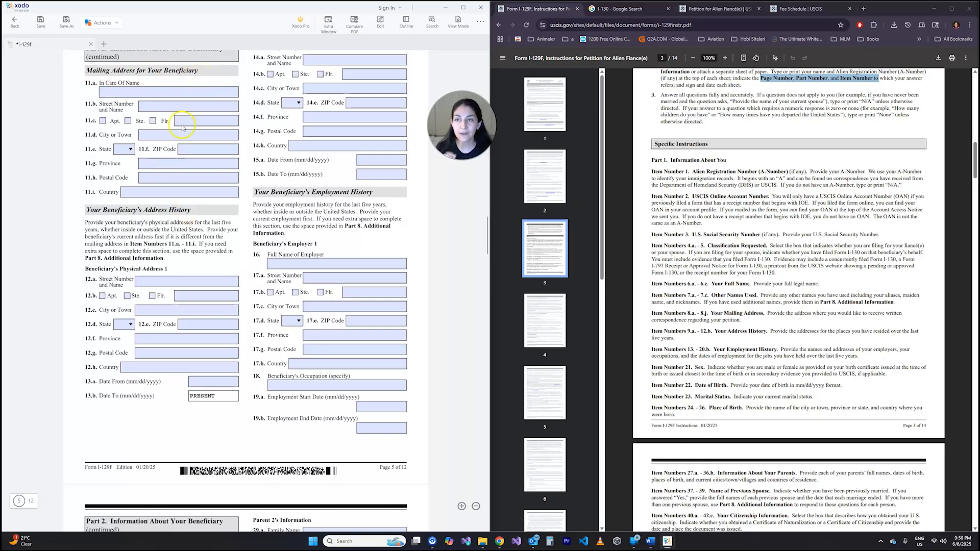
{"action": "left_click", "coordinate": [188, 91]}
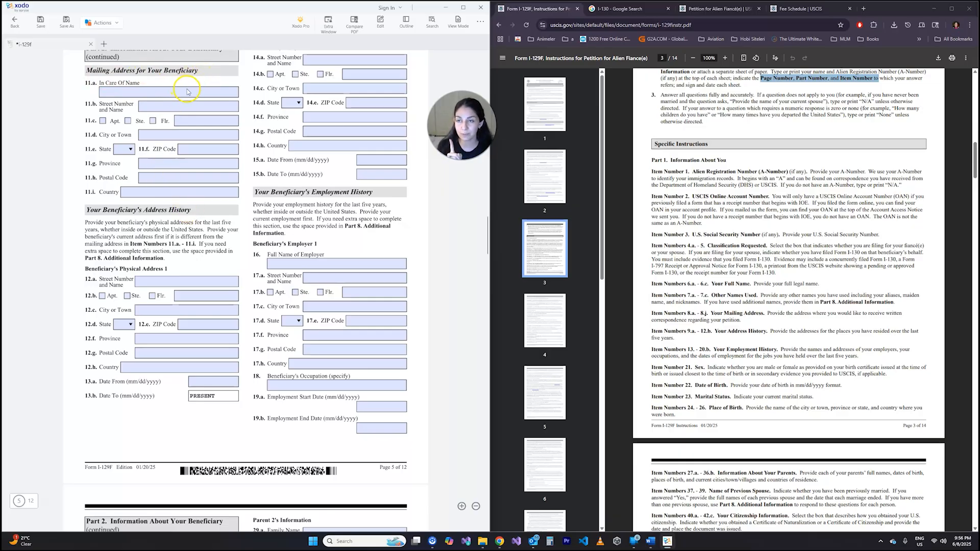
{"action": "left_click", "coordinate": [185, 135]}
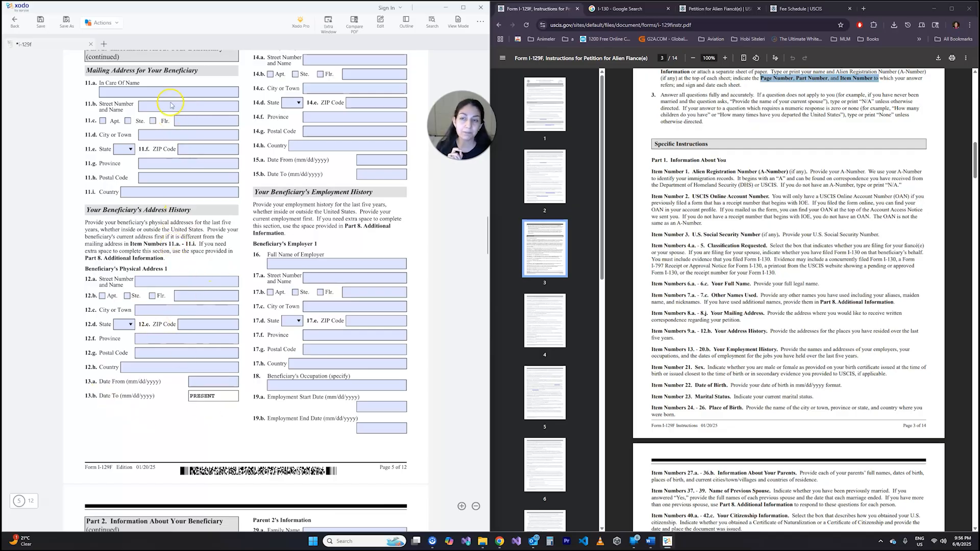
- Examine the beneficiary's address history and employment history sections, including the instruction to use Part 8, Additional Information, for extra space
{"action": "scroll", "coordinate": [163, 342], "scroll_direction": "up", "scroll_amount": 3}
{"action": "scroll", "coordinate": [179, 349], "scroll_direction": "down", "scroll_amount": 3}
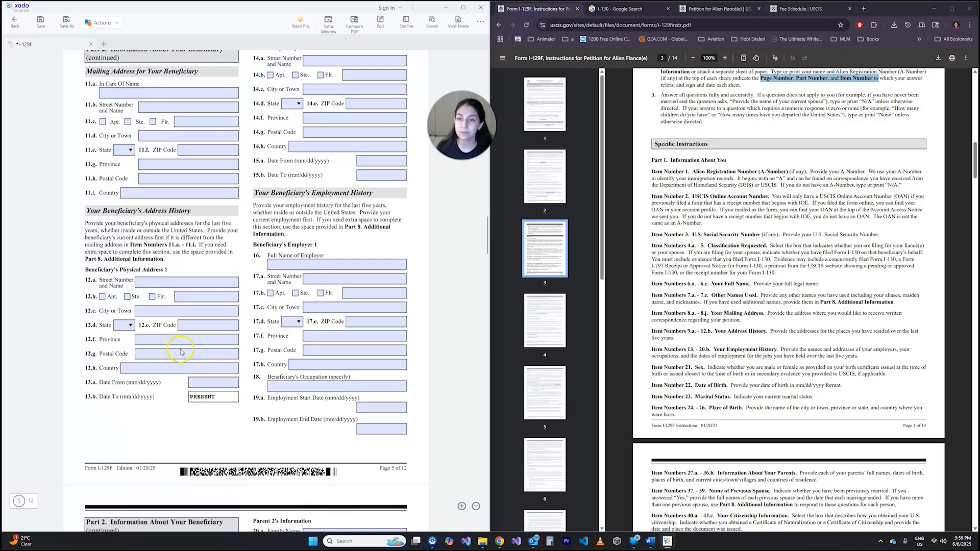
{"action": "scroll", "coordinate": [238, 240], "scroll_direction": "up", "scroll_amount": 3}
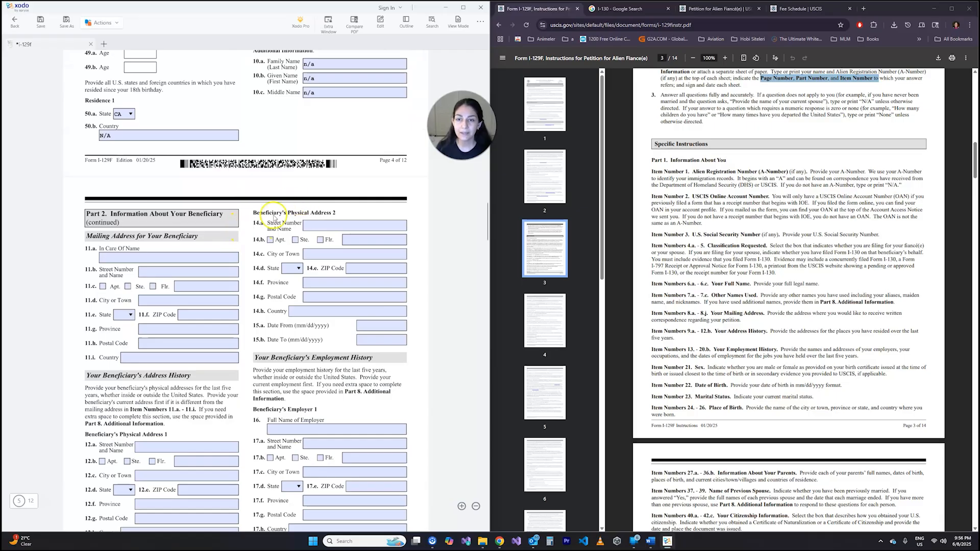
{"action": "scroll", "coordinate": [273, 220], "scroll_direction": "down", "scroll_amount": 3}
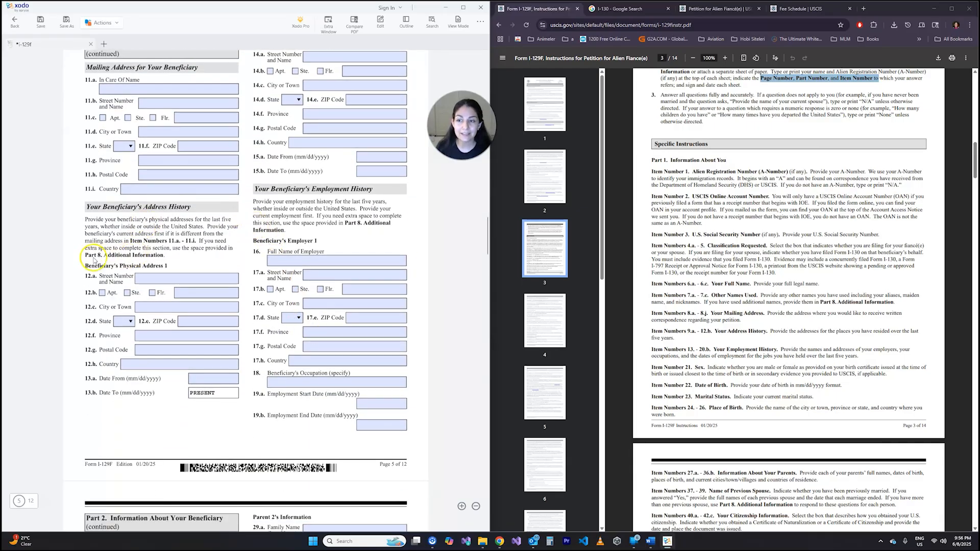
{"action": "left_click_drag", "start_coordinate": [85, 255], "coordinate": [161, 256]}
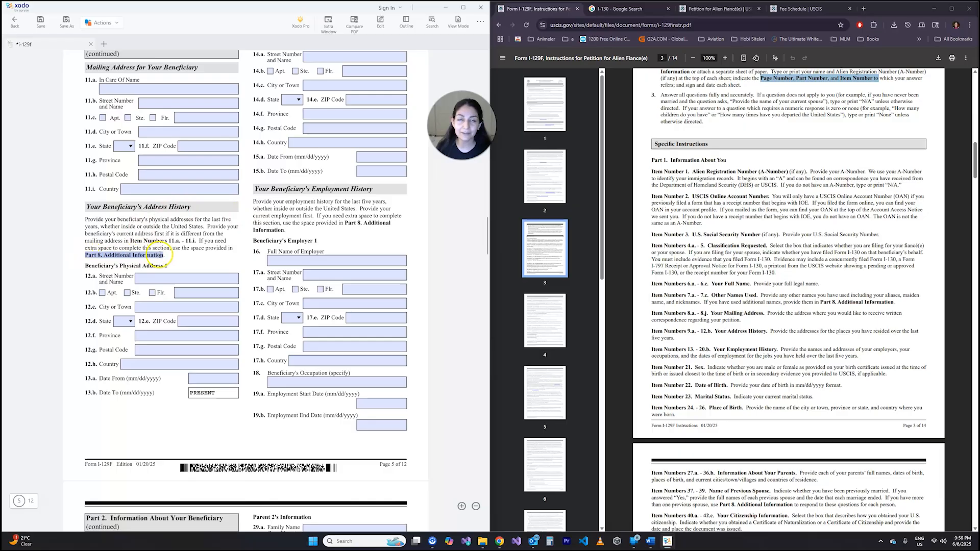
{"action": "left_click", "coordinate": [190, 256]}
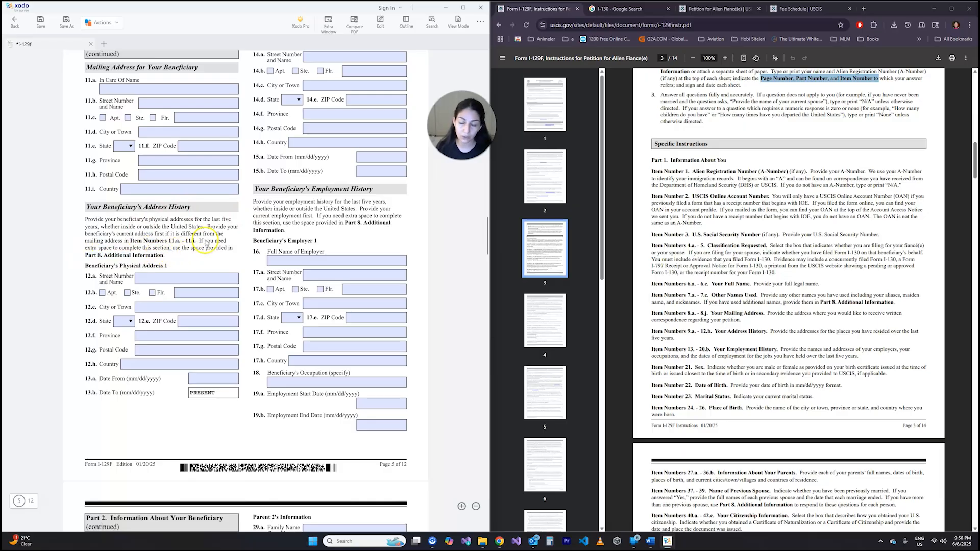
{"action": "scroll", "coordinate": [293, 144], "scroll_direction": "down", "scroll_amount": 8}
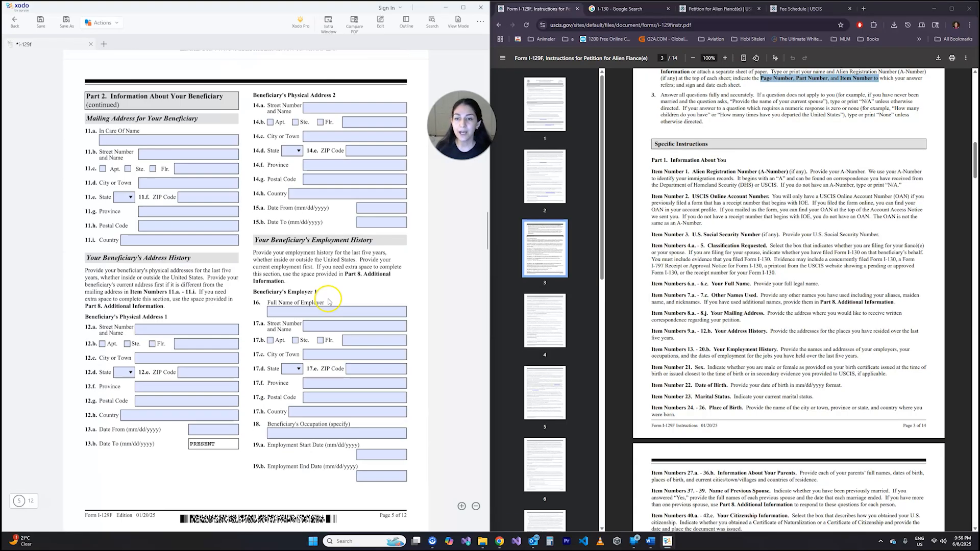
{"action": "scroll", "coordinate": [298, 128], "scroll_direction": "up", "scroll_amount": 6}
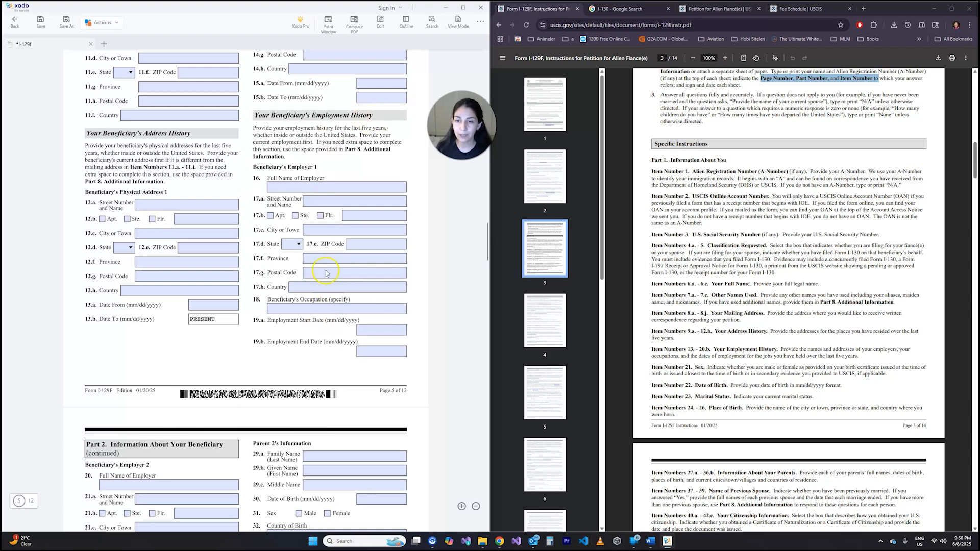
{"action": "scroll", "coordinate": [310, 201], "scroll_direction": "down", "scroll_amount": 4}
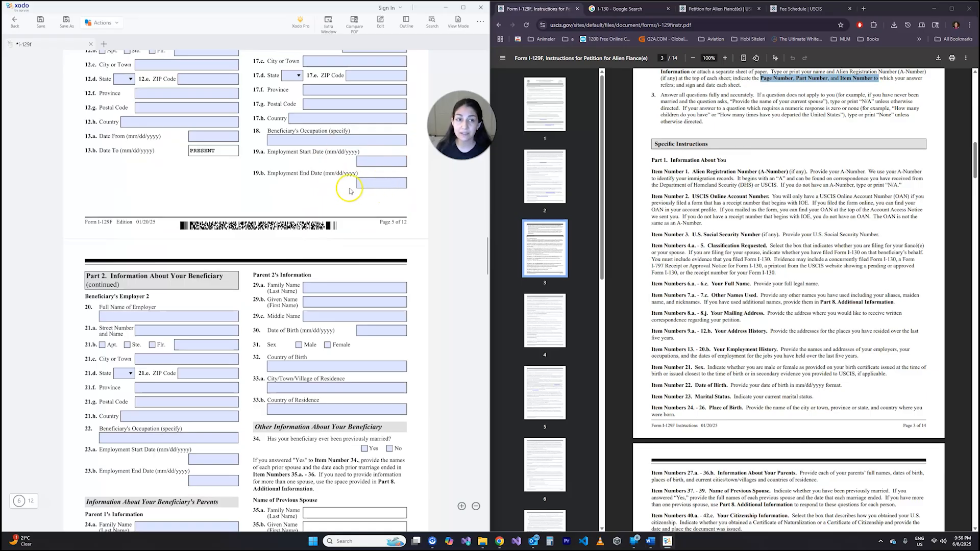
{"action": "scroll", "coordinate": [327, 171], "scroll_direction": "down", "scroll_amount": 4}
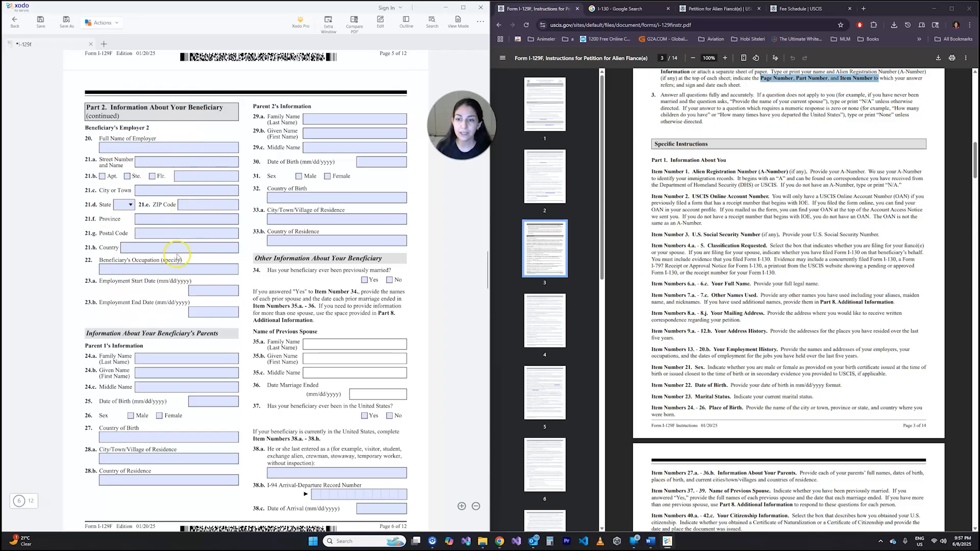
{"action": "scroll", "coordinate": [177, 257], "scroll_direction": "up", "scroll_amount": 8}
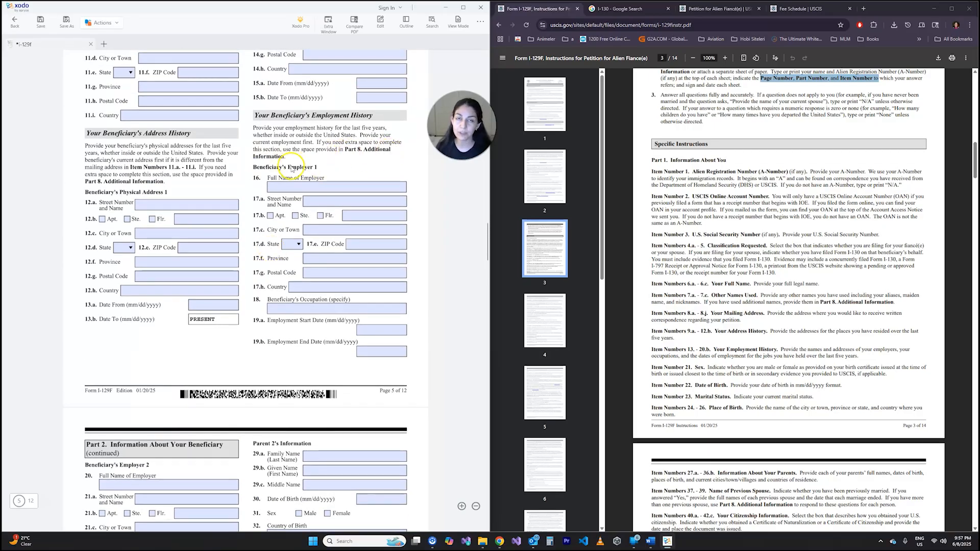
- For the beneficiary's Parent 1, mark Male in item 26 and enter the family and given names in items 24.a and 24.b
{"action": "scroll", "coordinate": [165, 148], "scroll_direction": "down", "scroll_amount": 12}
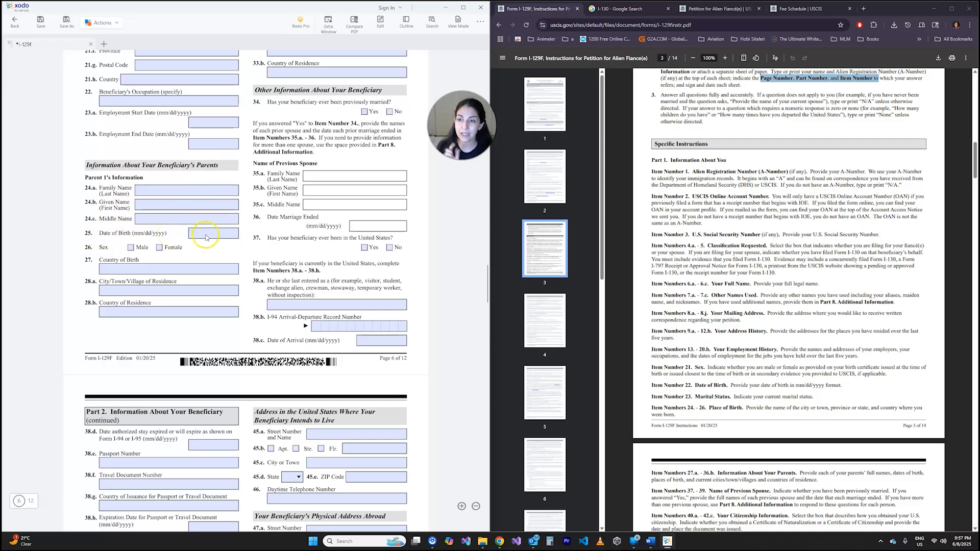
{"action": "left_click", "coordinate": [130, 247]}
{"action": "left_click", "coordinate": [163, 193]}
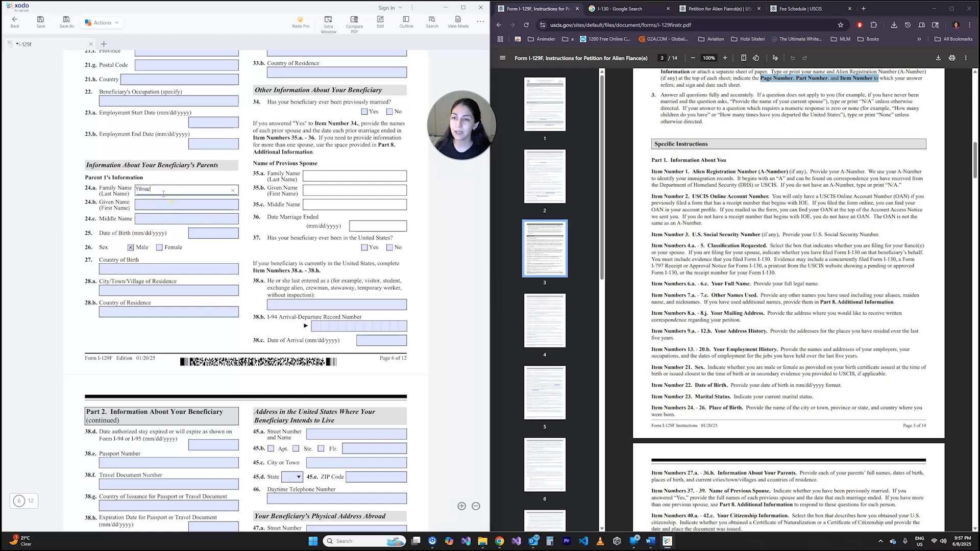
{"action": "type", "text": "Yilmaz"}
{"action": "key", "text": "Tab"}
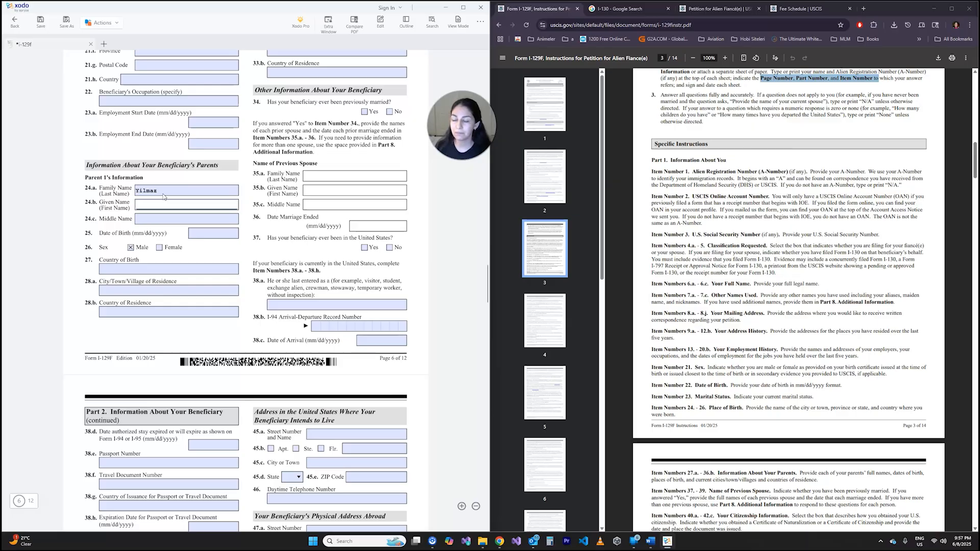
{"action": "type", "text": "Mehmet"}
{"action": "key", "text": "Tab"}
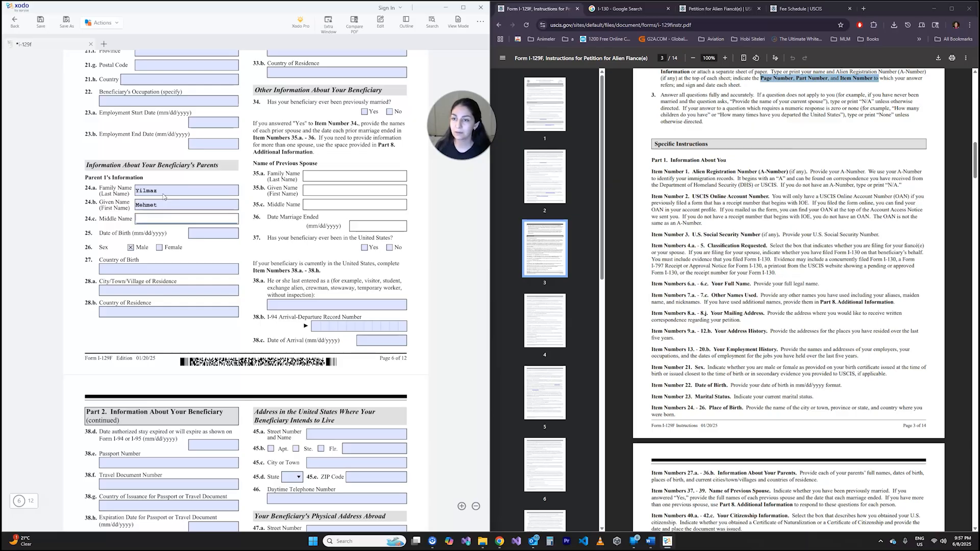
{"action": "key", "text": "Tab"}
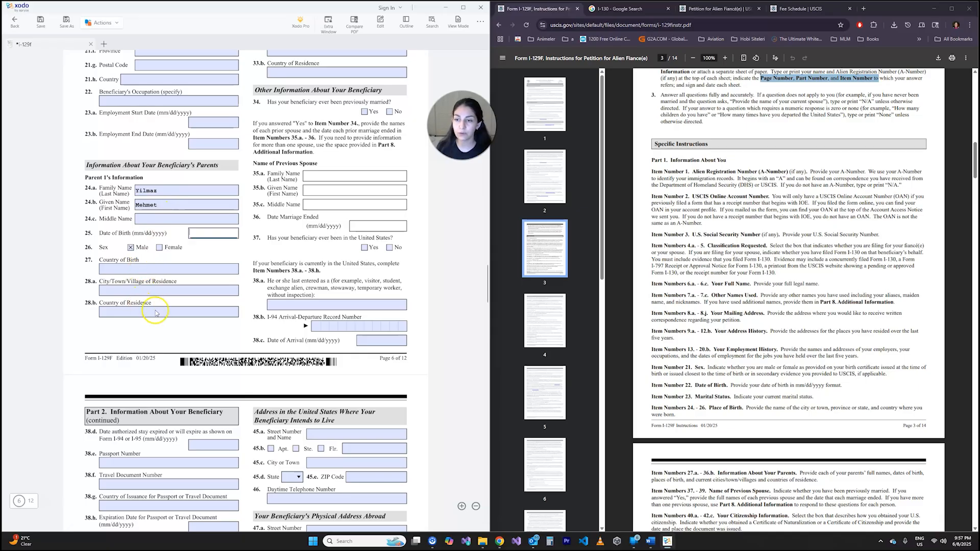
- Mark Female as the sex of the beneficiary's Parent 2 in item 31, leaving the name fields blank
{"action": "scroll", "coordinate": [195, 303], "scroll_direction": "up", "scroll_amount": 3}
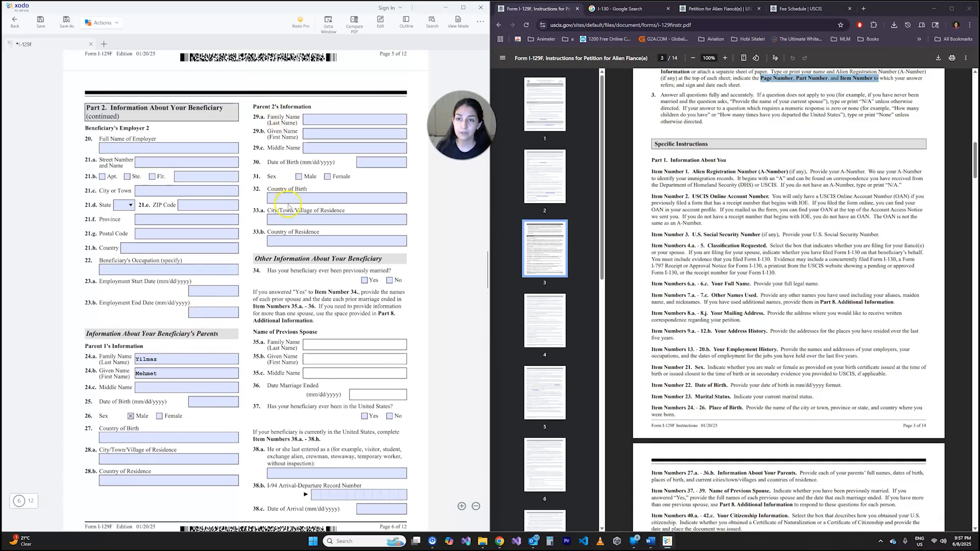
{"action": "left_click", "coordinate": [327, 176]}
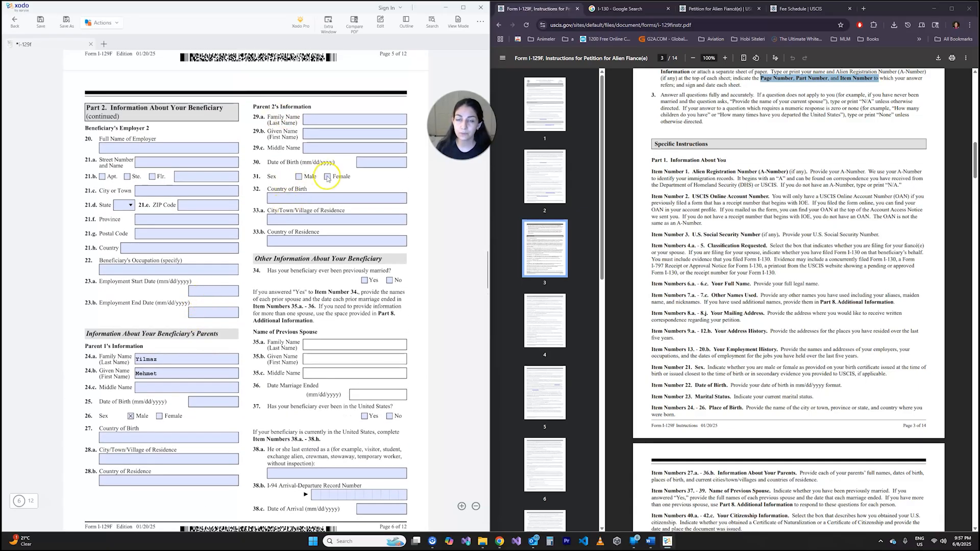
{"action": "left_click", "coordinate": [317, 121]}
{"action": "left_click", "coordinate": [319, 148]}
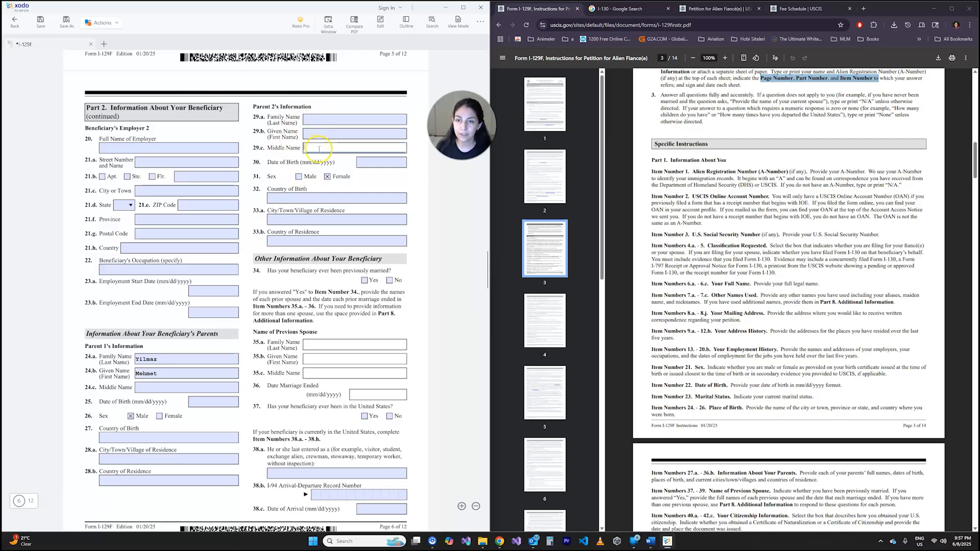
- Answer Yes to the beneficiary's previous marriage in item 34 and change the marital status in item 6 to Divorced
{"action": "scroll", "coordinate": [316, 215], "scroll_direction": "down", "scroll_amount": 3}
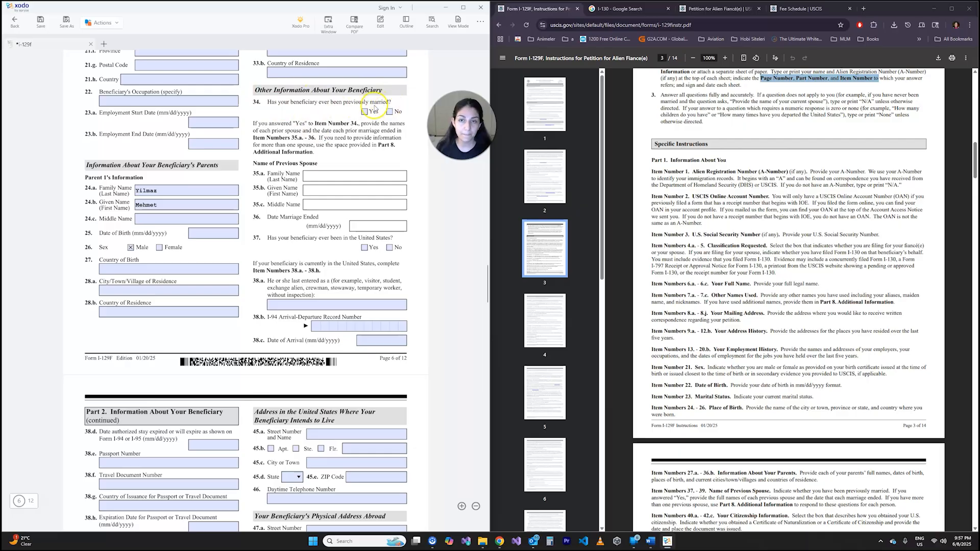
{"action": "left_click", "coordinate": [364, 111]}
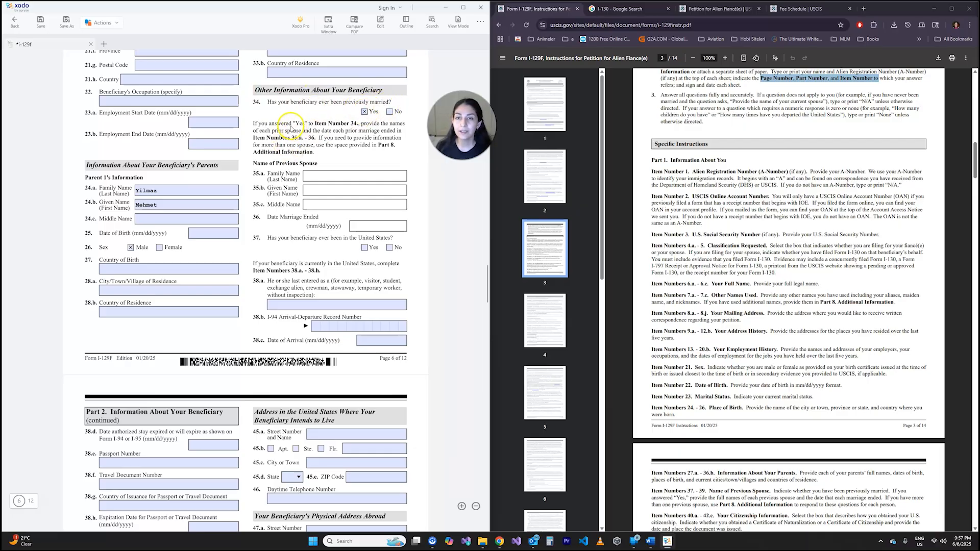
{"action": "scroll", "coordinate": [279, 141], "scroll_direction": "up", "scroll_amount": 3}
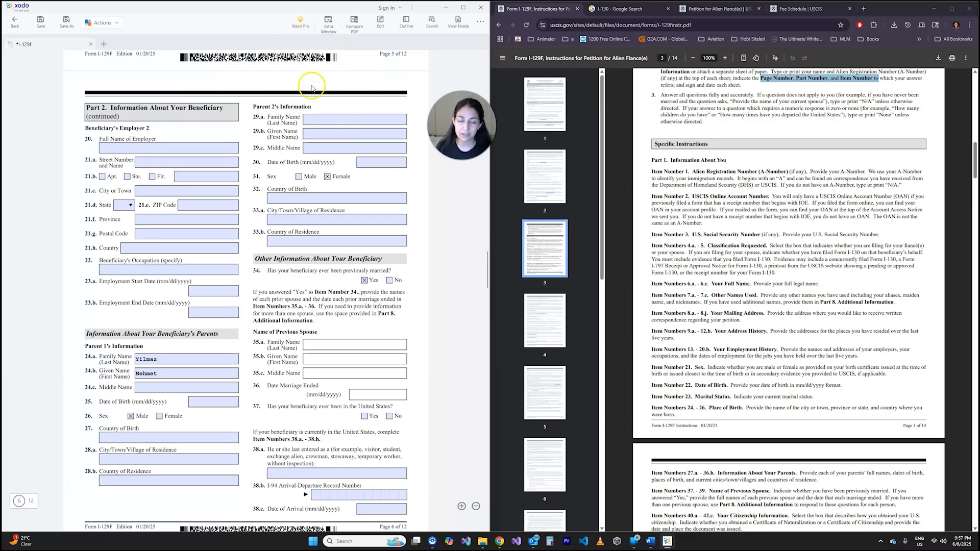
{"action": "scroll", "coordinate": [292, 218], "scroll_direction": "up", "scroll_amount": 10}
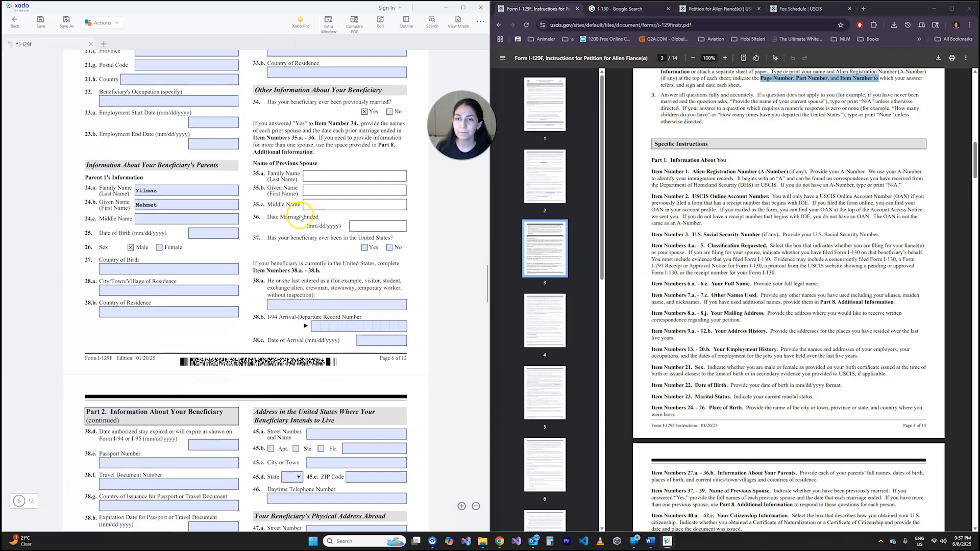
{"action": "scroll", "coordinate": [294, 209], "scroll_direction": "up", "scroll_amount": 6}
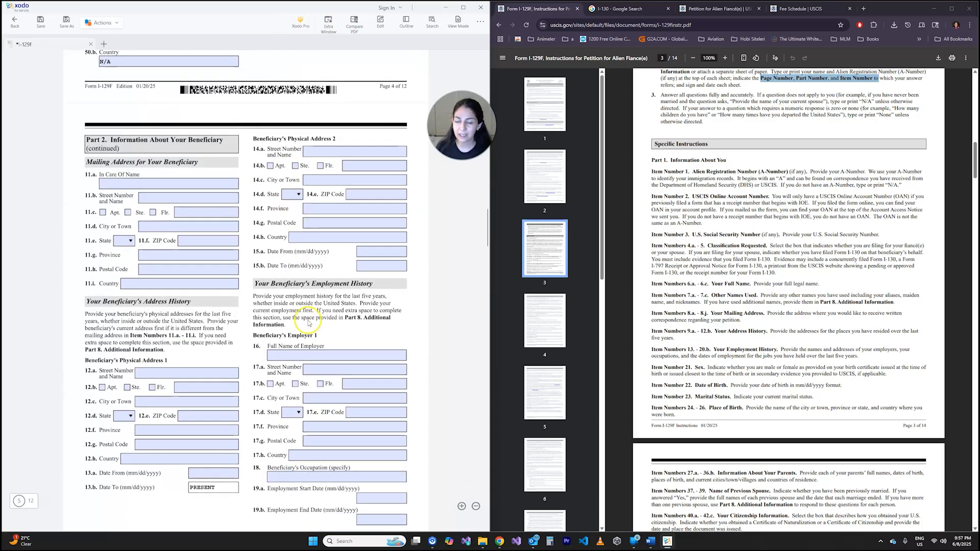
{"action": "left_click", "coordinate": [270, 199]}
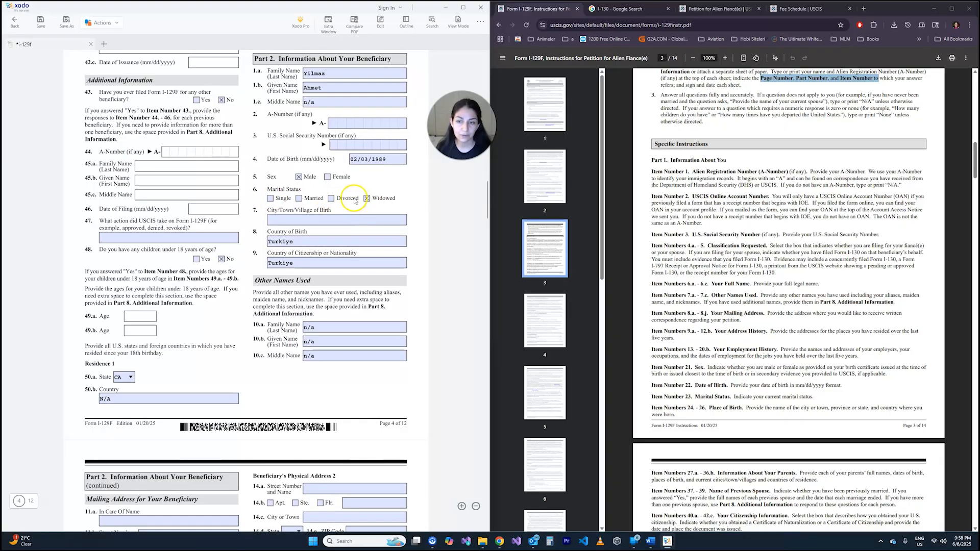
{"action": "left_click", "coordinate": [332, 199]}
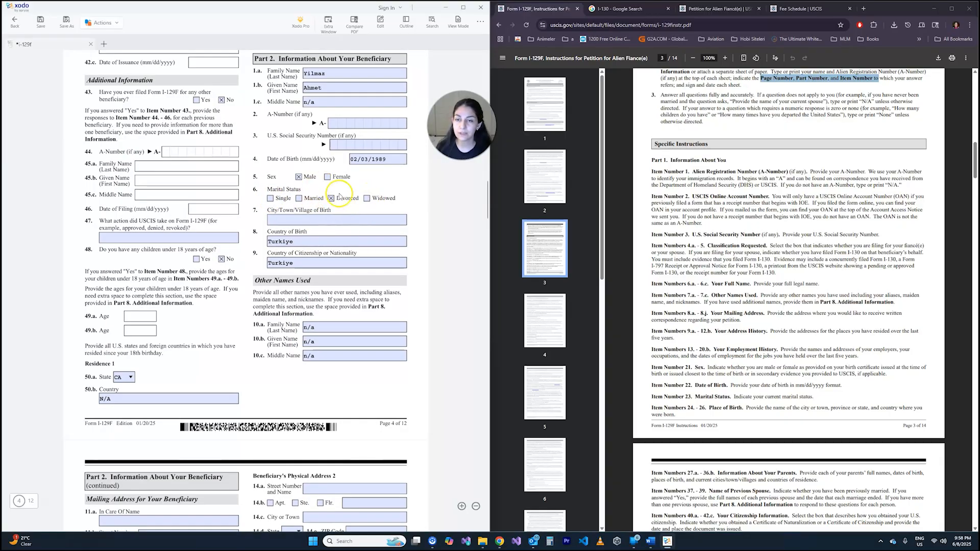
- Review the previous spouse items 35.a to 36 and answer Yes in item 37 on whether the beneficiary has ever been in the United States
{"action": "scroll", "coordinate": [330, 205], "scroll_direction": "down", "scroll_amount": 15}
{"action": "scroll", "coordinate": [330, 206], "scroll_direction": "down", "scroll_amount": 1}
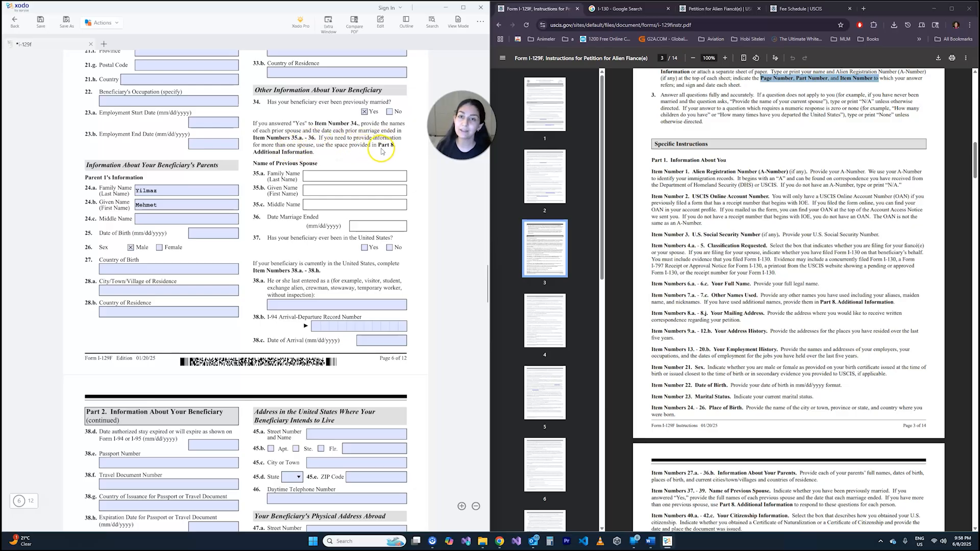
{"action": "scroll", "coordinate": [295, 142], "scroll_direction": "down", "scroll_amount": 5}
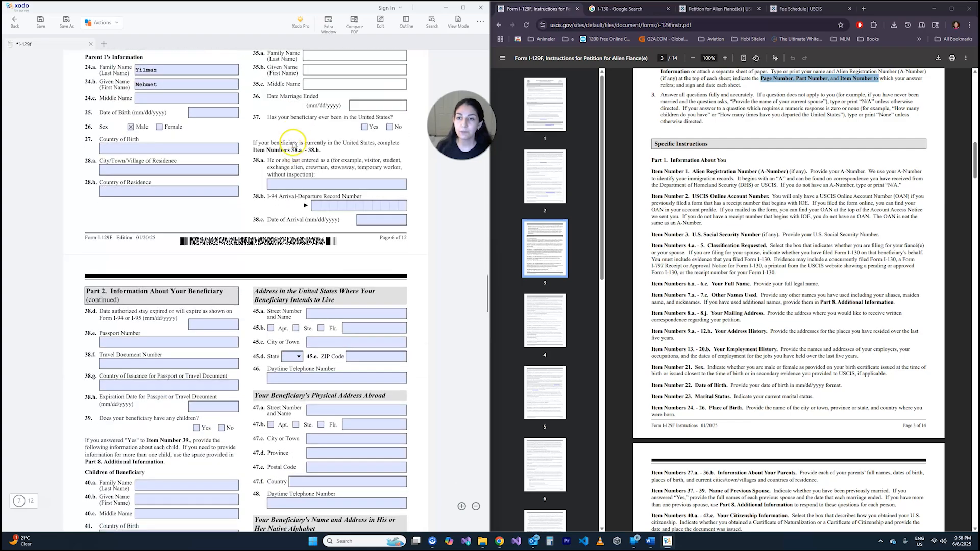
{"action": "scroll", "coordinate": [286, 153], "scroll_direction": "up", "scroll_amount": 6}
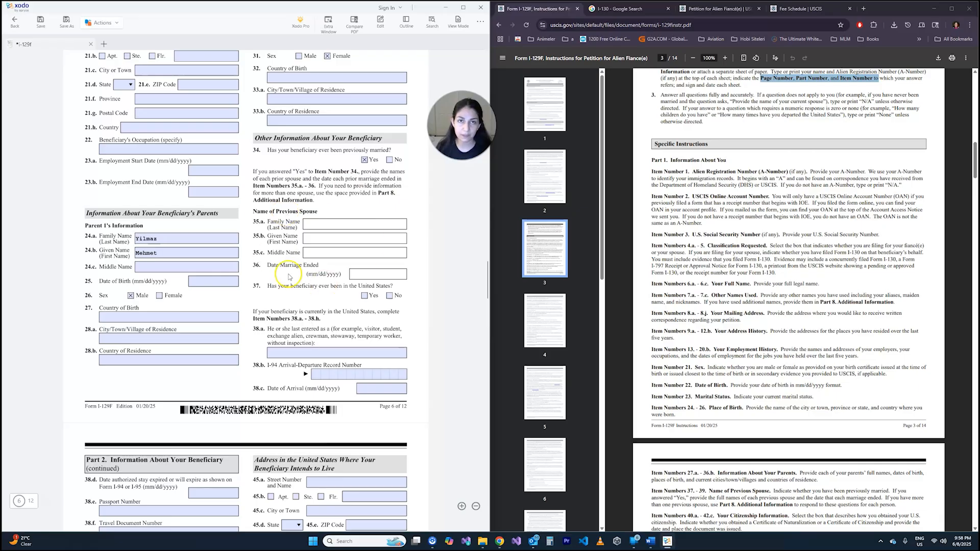
{"action": "scroll", "coordinate": [349, 245], "scroll_direction": "down", "scroll_amount": 3}
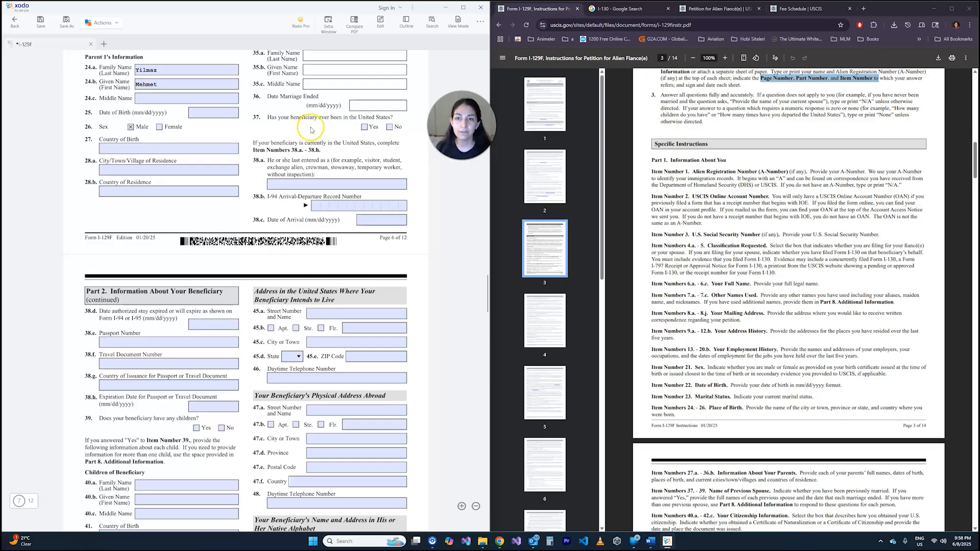
{"action": "left_click", "coordinate": [365, 127]}
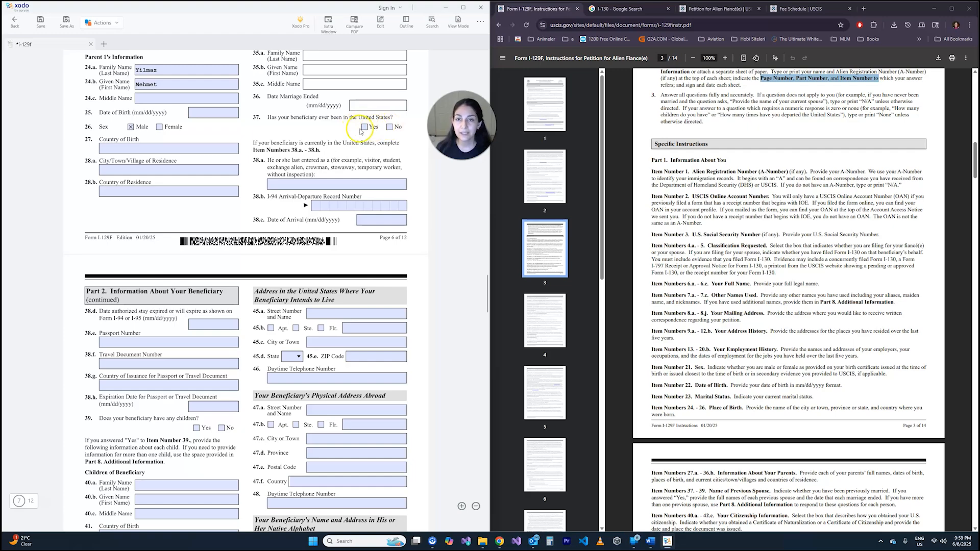
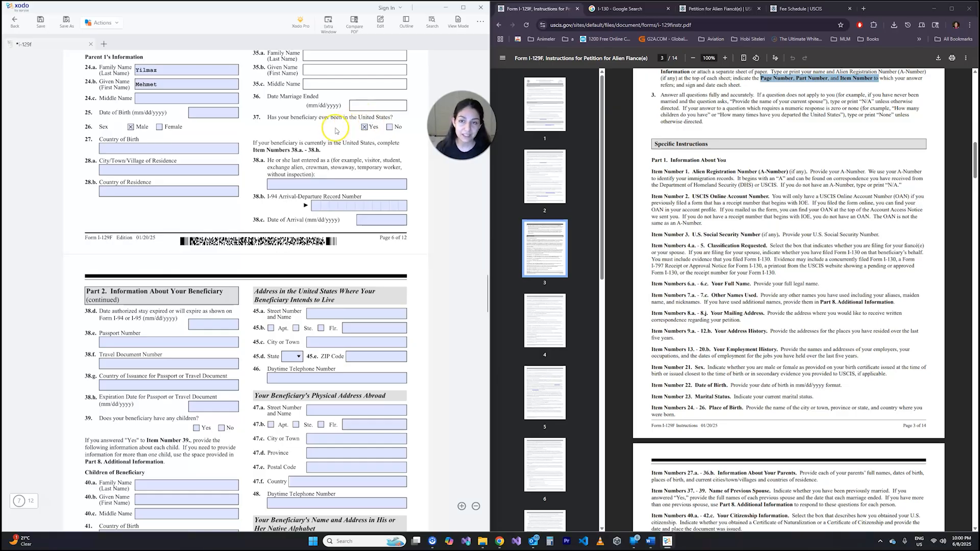
- Review items 38.a to 38.h on the beneficiary's last U.S. entry, I-94 record, arrival date and passport
{"action": "left_click", "coordinate": [324, 186]}
{"action": "left_click", "coordinate": [324, 175]}
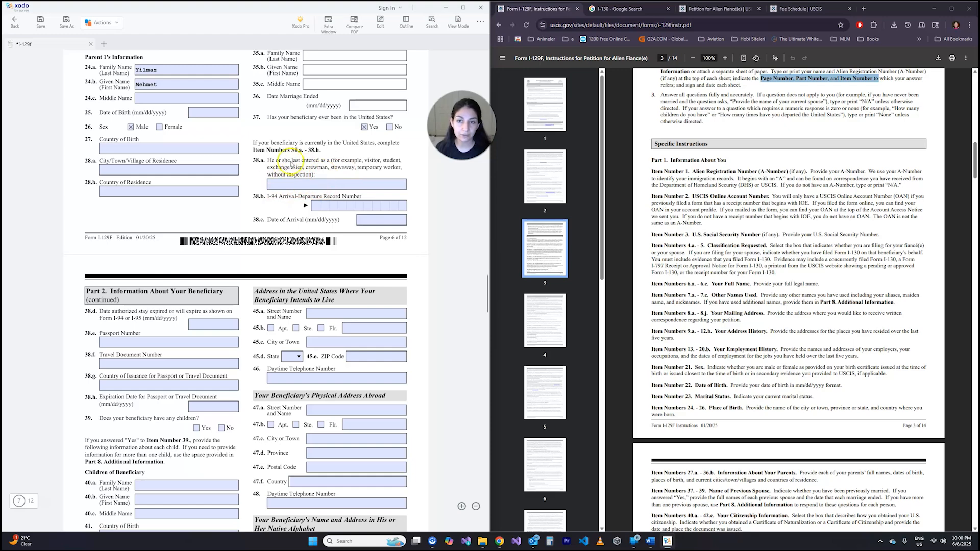
{"action": "left_click_drag", "start_coordinate": [338, 160], "coordinate": [398, 167]}
{"action": "left_click", "coordinate": [343, 182]}
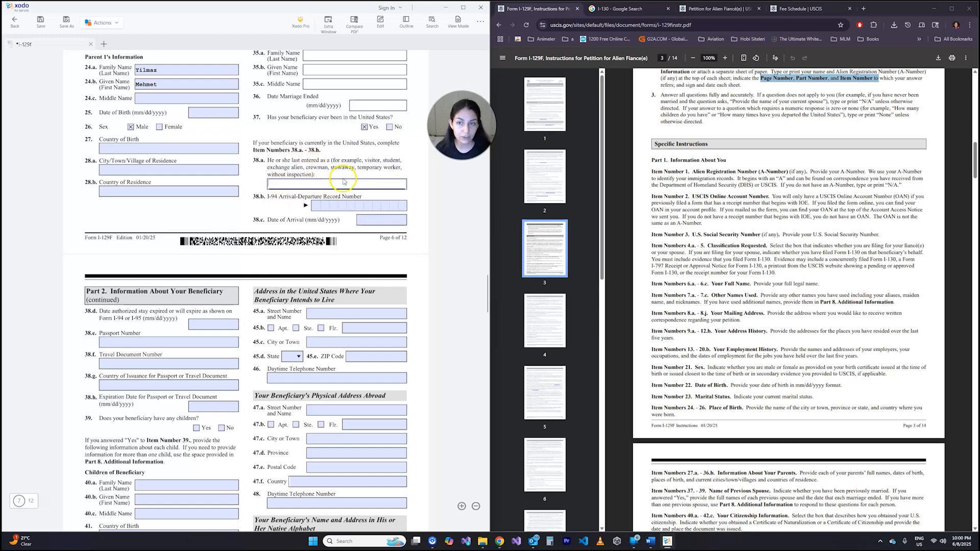
{"action": "left_click", "coordinate": [276, 201]}
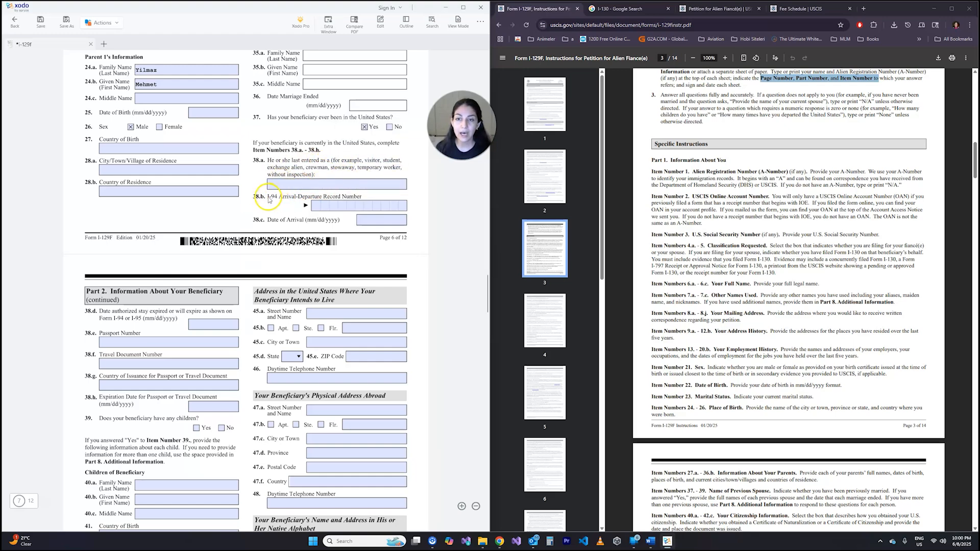
{"action": "double_click", "coordinate": [274, 201]}
{"action": "left_click", "coordinate": [274, 205]}
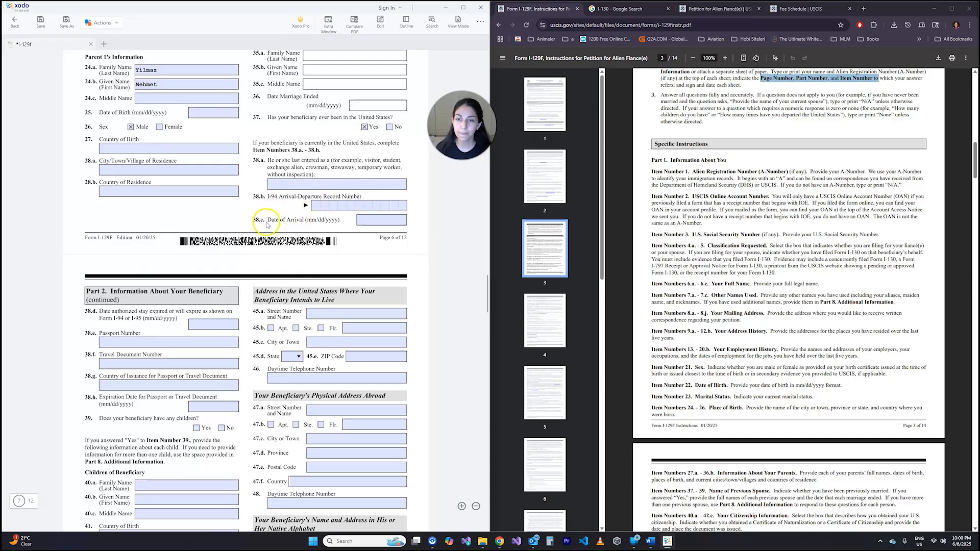
{"action": "scroll", "coordinate": [316, 220], "scroll_direction": "down", "scroll_amount": 3}
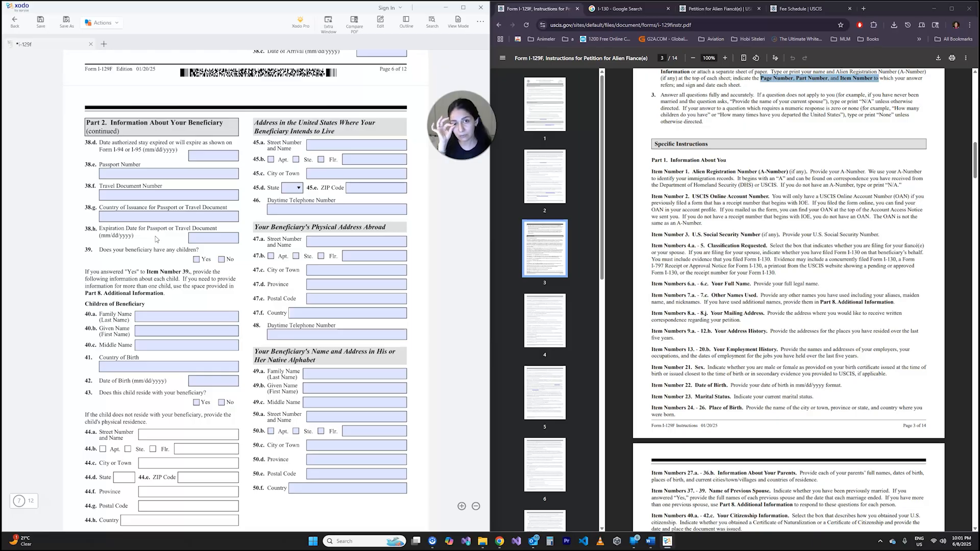
- Answer Yes in item 39 on whether the beneficiary has any children and look over the child's information items
{"action": "scroll", "coordinate": [156, 239], "scroll_direction": "down", "scroll_amount": 3}
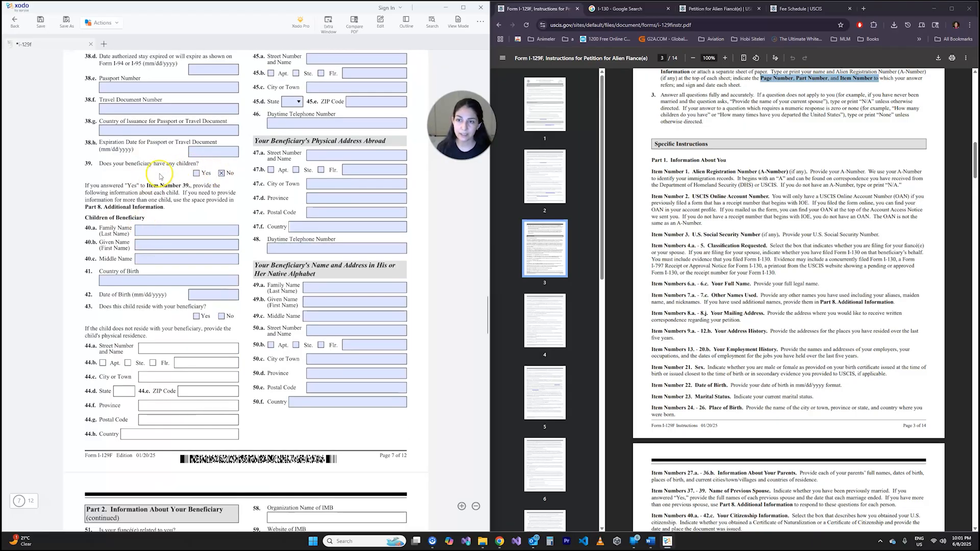
{"action": "left_click", "coordinate": [196, 174]}
{"action": "left_click", "coordinate": [221, 173]}
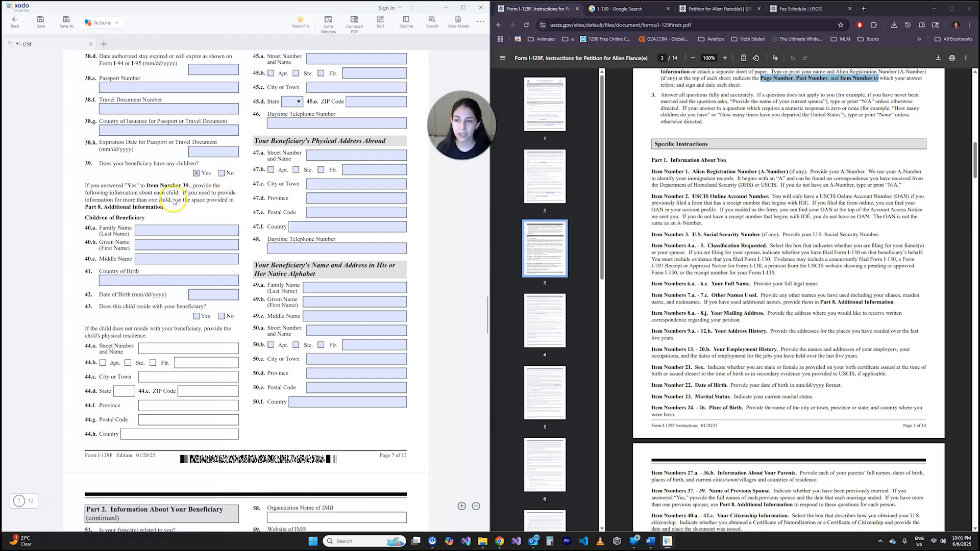
{"action": "scroll", "coordinate": [199, 309], "scroll_direction": "down", "scroll_amount": 5}
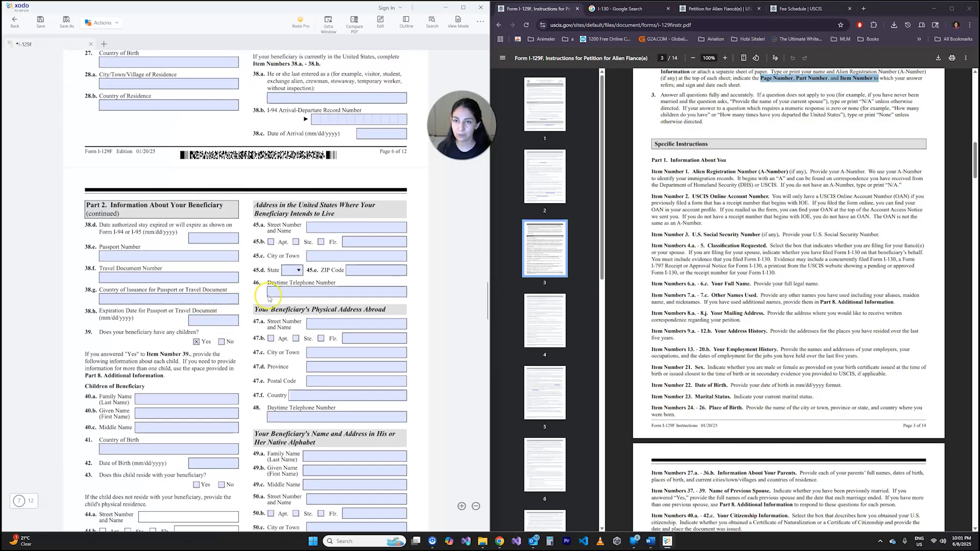
{"action": "scroll", "coordinate": [278, 253], "scroll_direction": "up", "scroll_amount": 5}
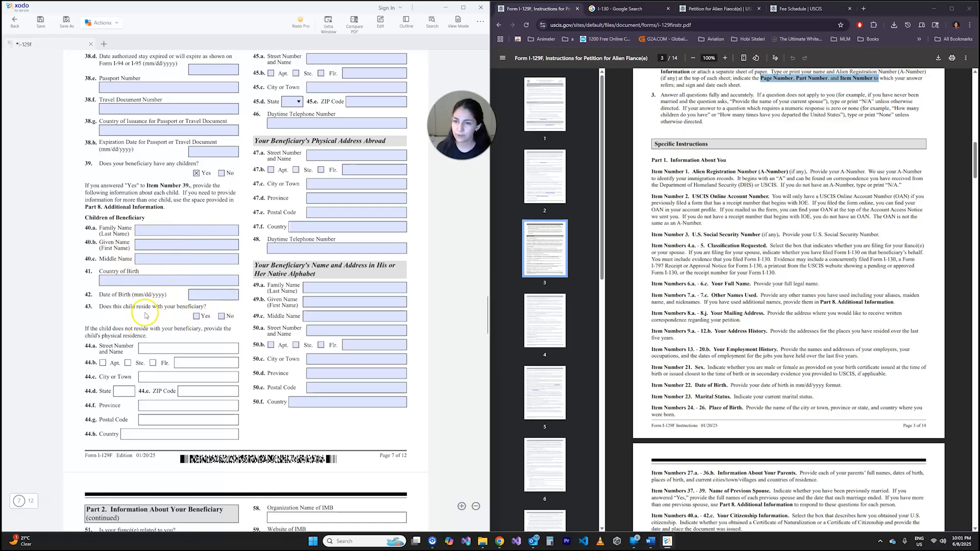
- Mark Yes and change it to No in item 43 on whether the child resides with the beneficiary, leaving items 44.a to 44.h blank
{"action": "left_click", "coordinate": [196, 316]}
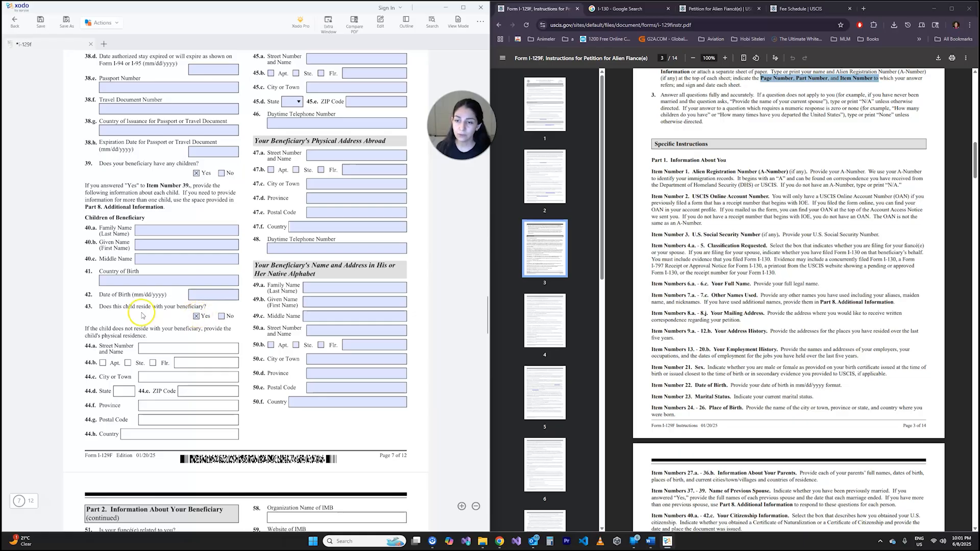
{"action": "scroll", "coordinate": [141, 317], "scroll_direction": "down", "scroll_amount": 3}
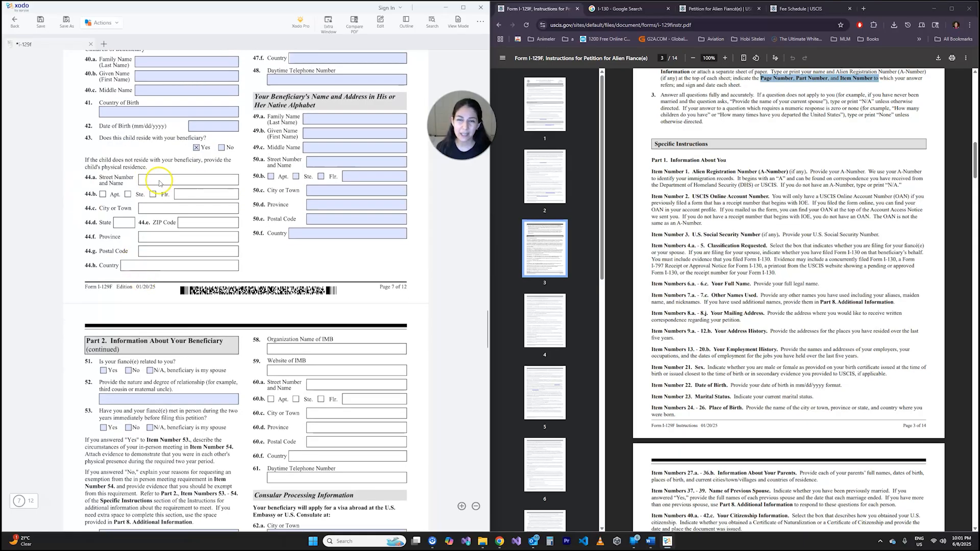
{"action": "left_click", "coordinate": [211, 128]}
{"action": "right_click", "coordinate": [151, 179]}
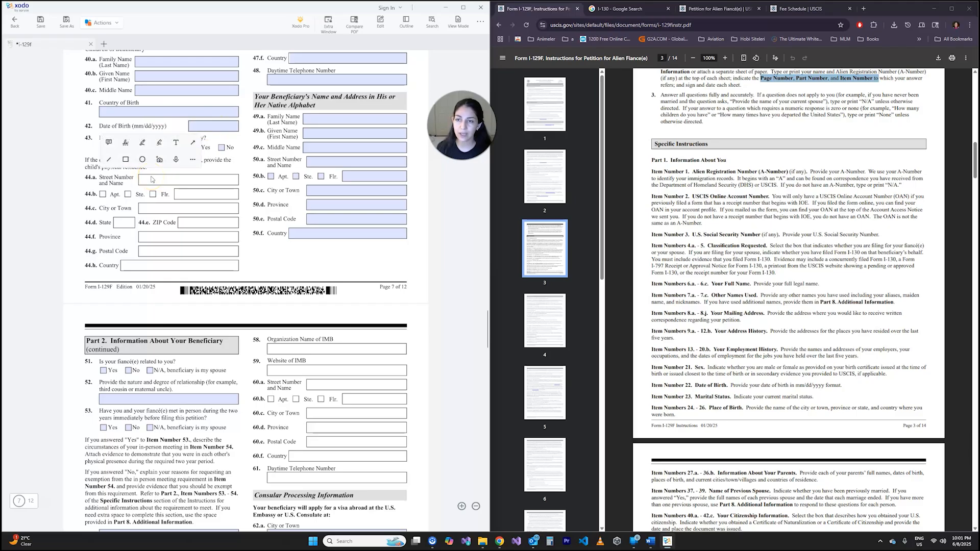
{"action": "left_click", "coordinate": [140, 184]}
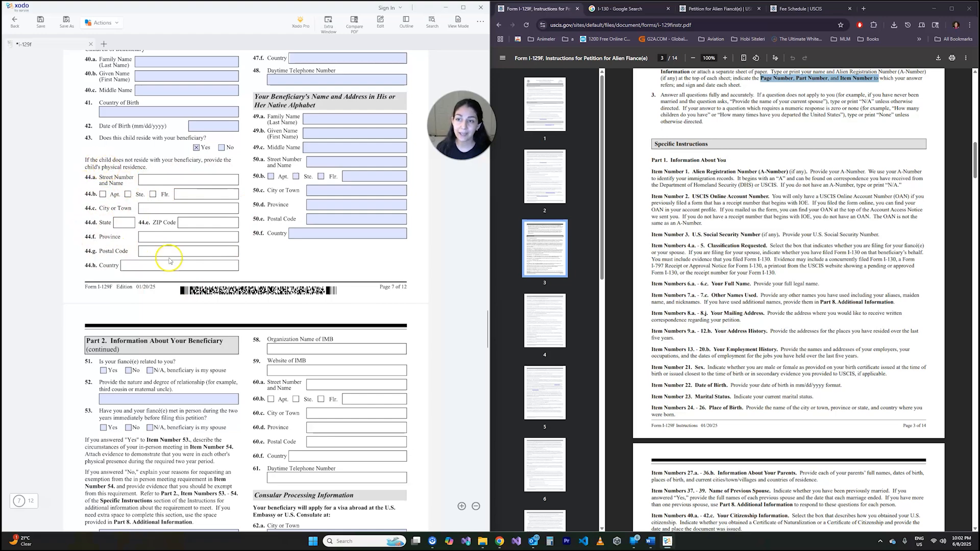
{"action": "left_click", "coordinate": [197, 147]}
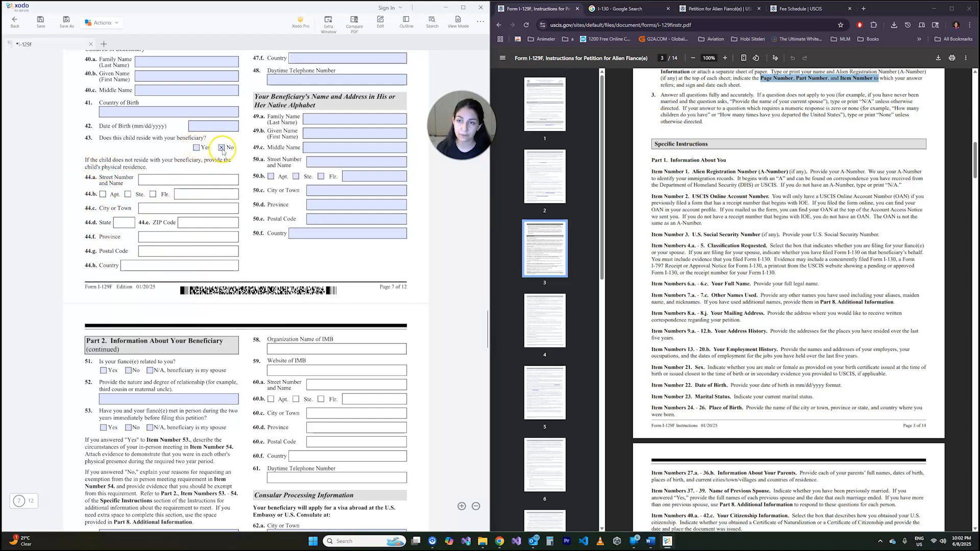
{"action": "left_click", "coordinate": [222, 149]}
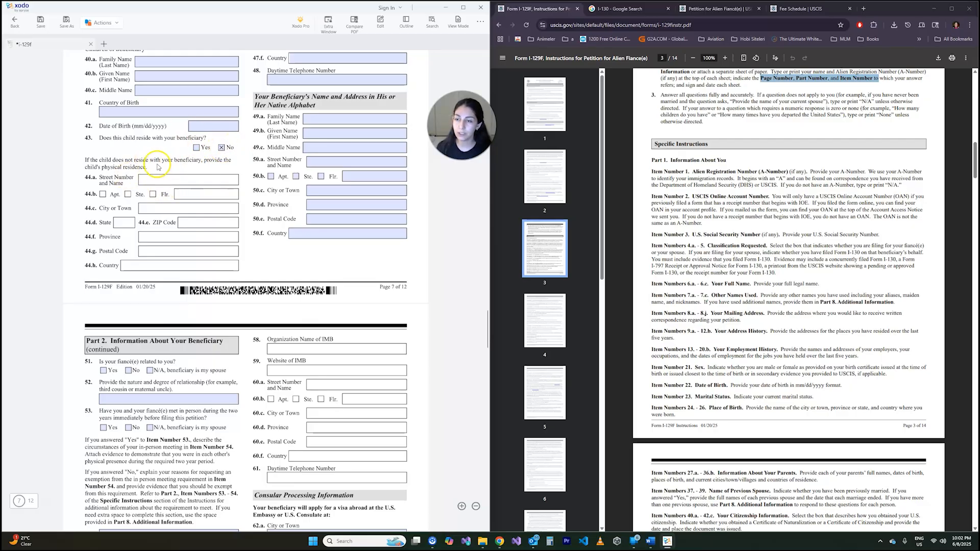
- Review the intended U.S. address items 45.a to 46 and compare the physical address abroad section with the beneficiary's address history on page 5
{"action": "scroll", "coordinate": [199, 278], "scroll_direction": "up", "scroll_amount": 3}
{"action": "scroll", "coordinate": [203, 279], "scroll_direction": "up", "scroll_amount": 2}
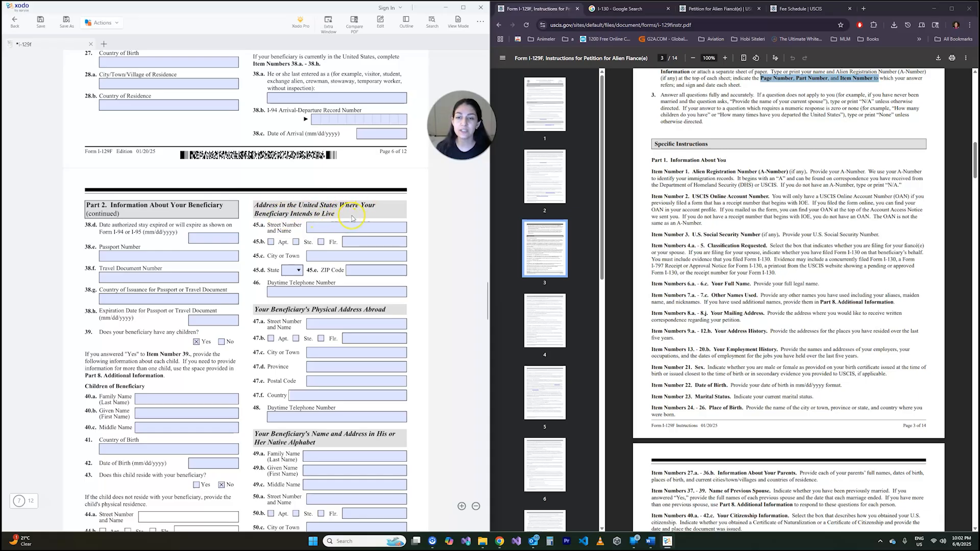
{"action": "scroll", "coordinate": [426, 200], "scroll_direction": "down", "scroll_amount": 1}
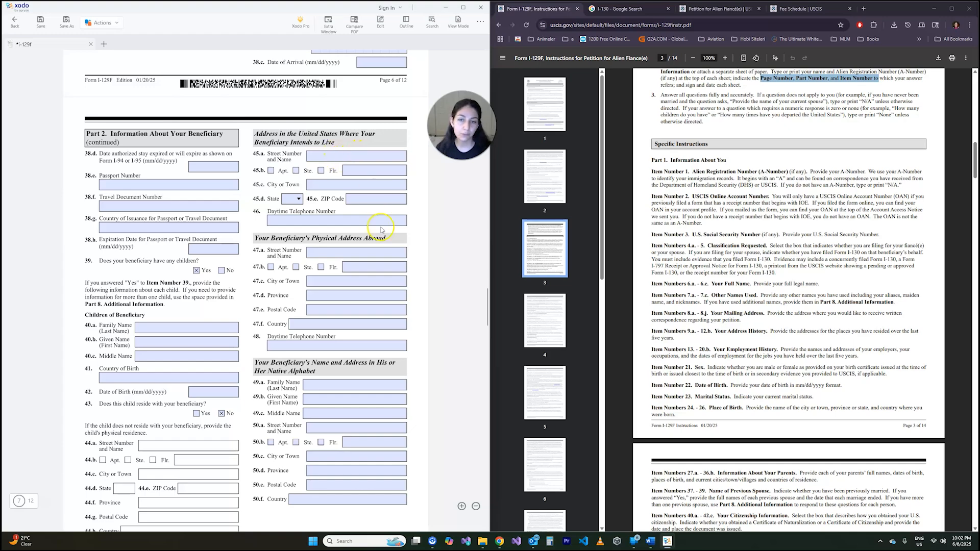
{"action": "scroll", "coordinate": [429, 196], "scroll_direction": "down", "scroll_amount": 1}
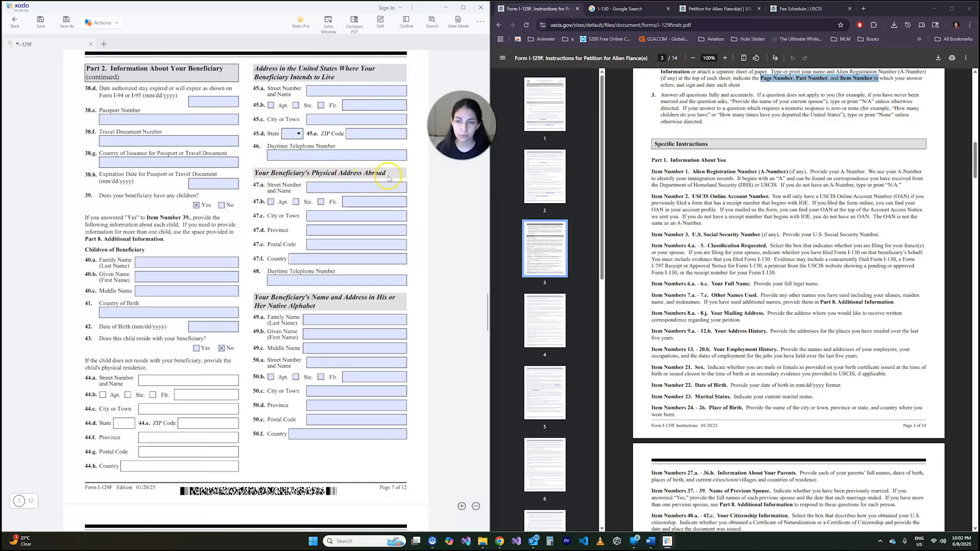
{"action": "scroll", "coordinate": [241, 225], "scroll_direction": "up", "scroll_amount": 10}
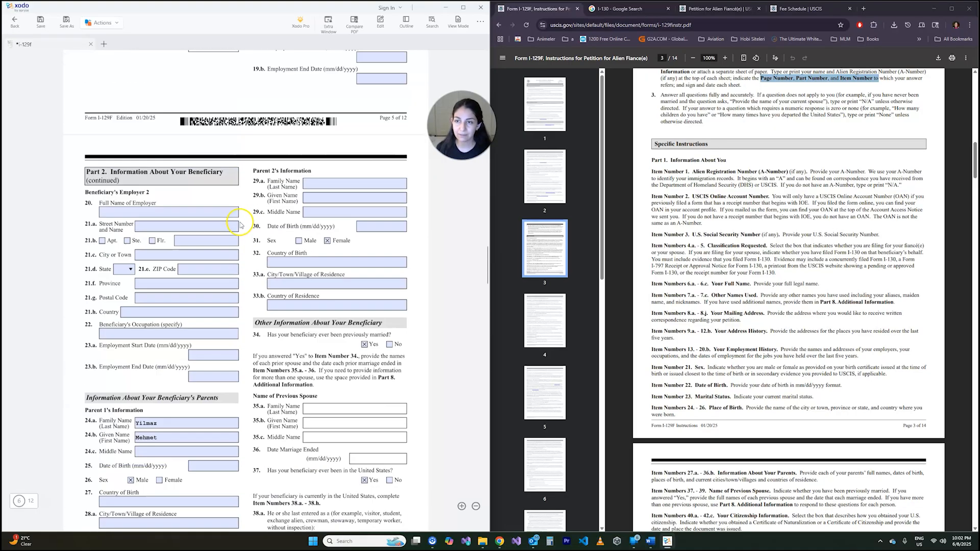
{"action": "scroll", "coordinate": [241, 225], "scroll_direction": "up", "scroll_amount": 10}
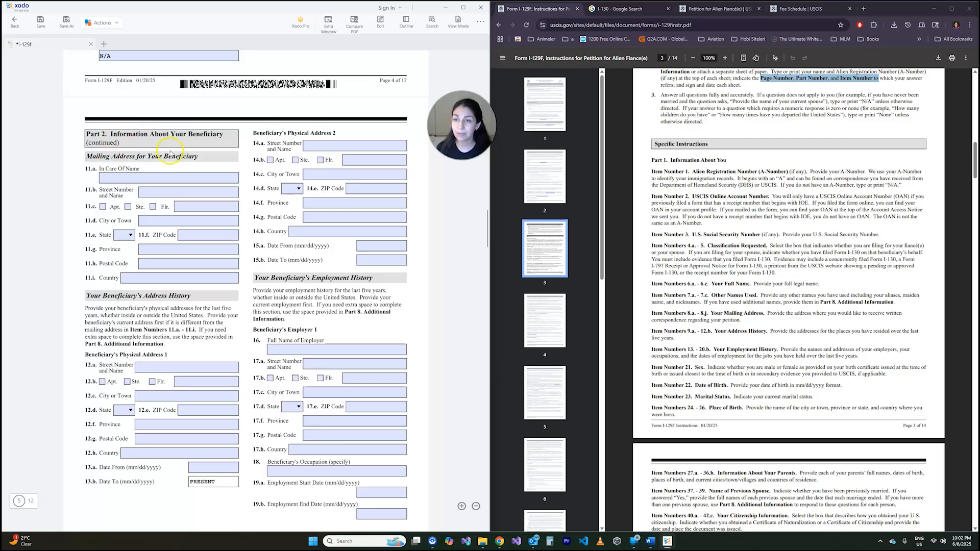
{"action": "scroll", "coordinate": [148, 219], "scroll_direction": "down", "scroll_amount": 3}
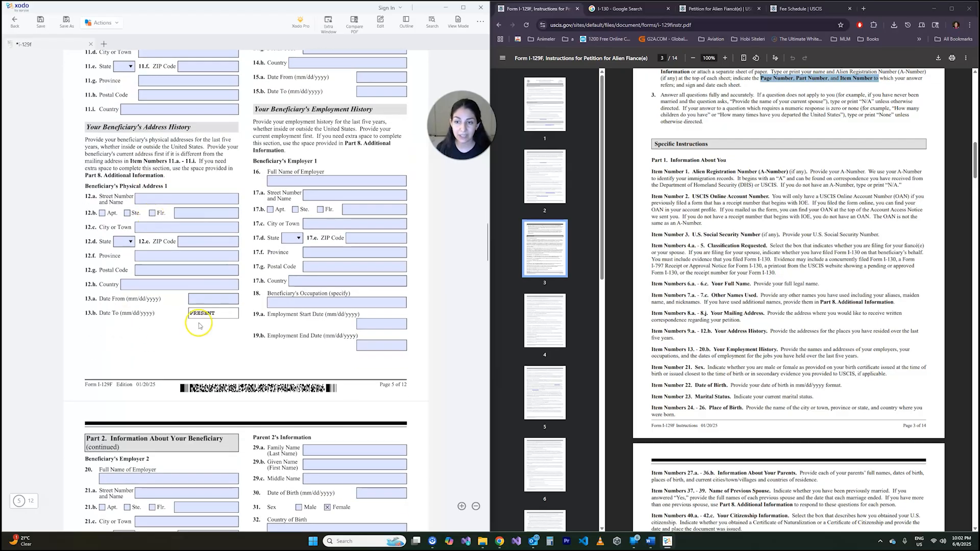
{"action": "scroll", "coordinate": [348, 246], "scroll_direction": "down", "scroll_amount": 4}
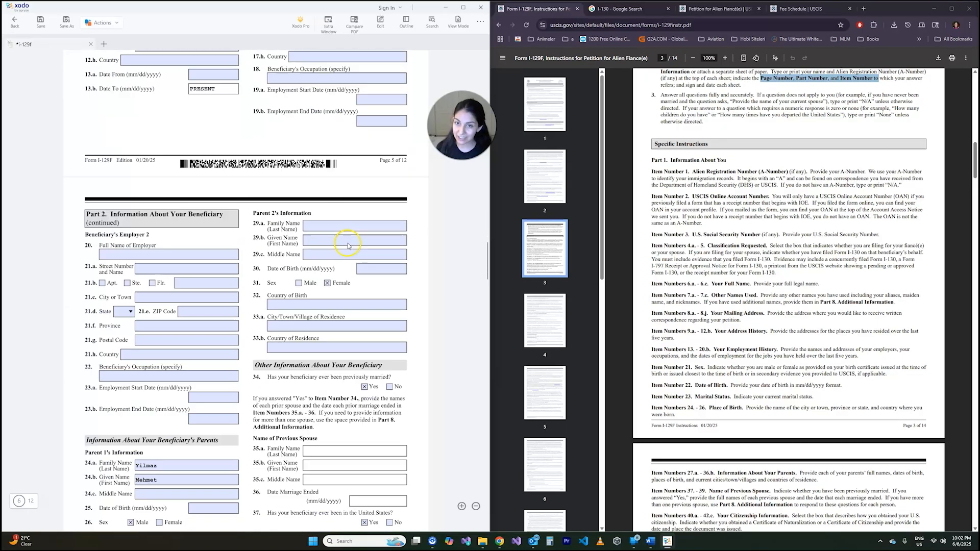
{"action": "scroll", "coordinate": [347, 246], "scroll_direction": "down", "scroll_amount": 11}
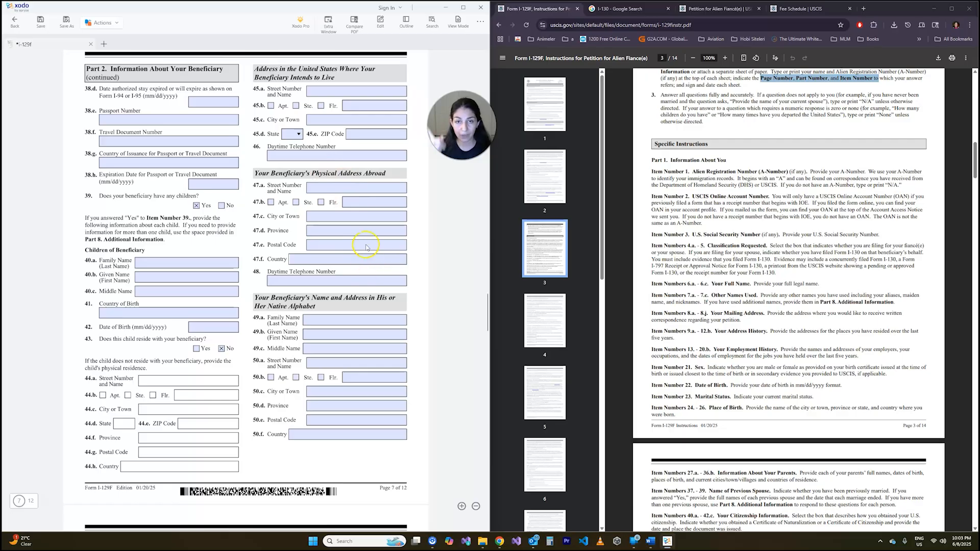
{"action": "scroll", "coordinate": [311, 204], "scroll_direction": "up", "scroll_amount": 15}
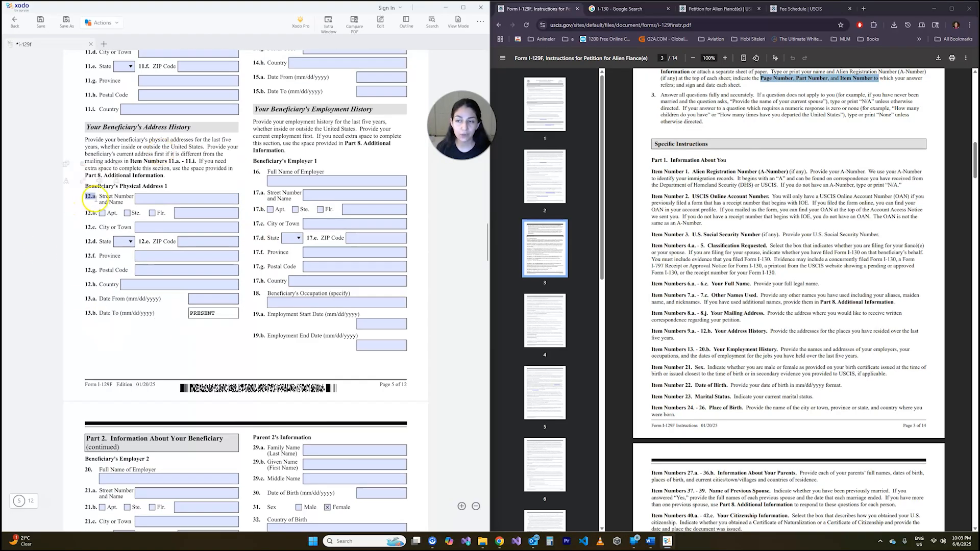
{"action": "left_click_drag", "start_coordinate": [85, 127], "coordinate": [190, 127]}
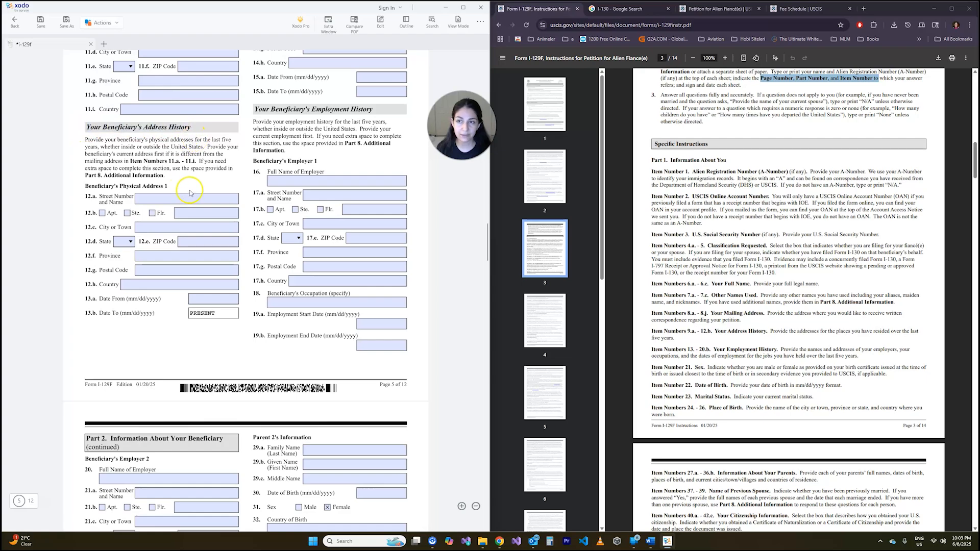
{"action": "scroll", "coordinate": [225, 270], "scroll_direction": "down", "scroll_amount": 15}
{"action": "scroll", "coordinate": [225, 273], "scroll_direction": "down", "scroll_amount": 3}
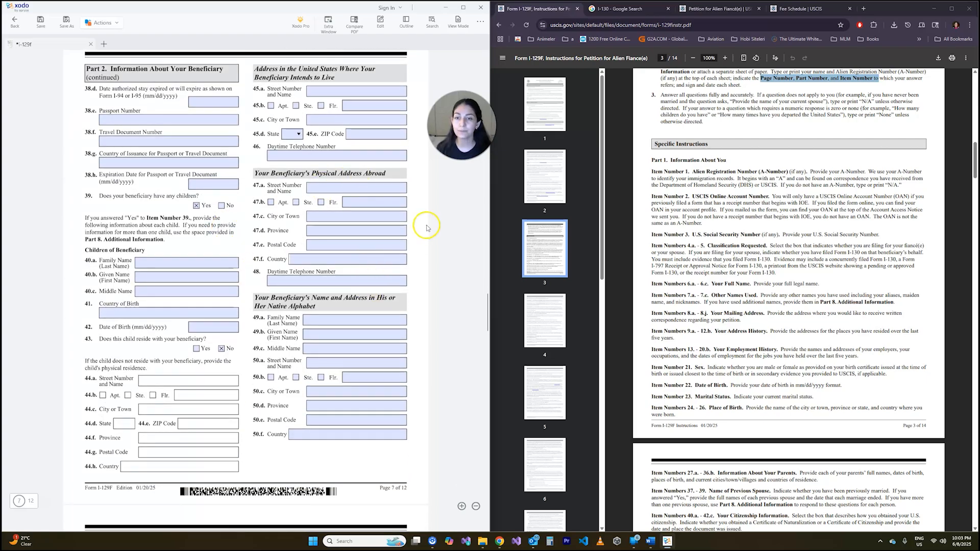
- Review the daytime telephone in item 48 and the native alphabet name and address items 49.a to 50.f, leaving them blank
{"action": "left_click", "coordinate": [286, 282]}
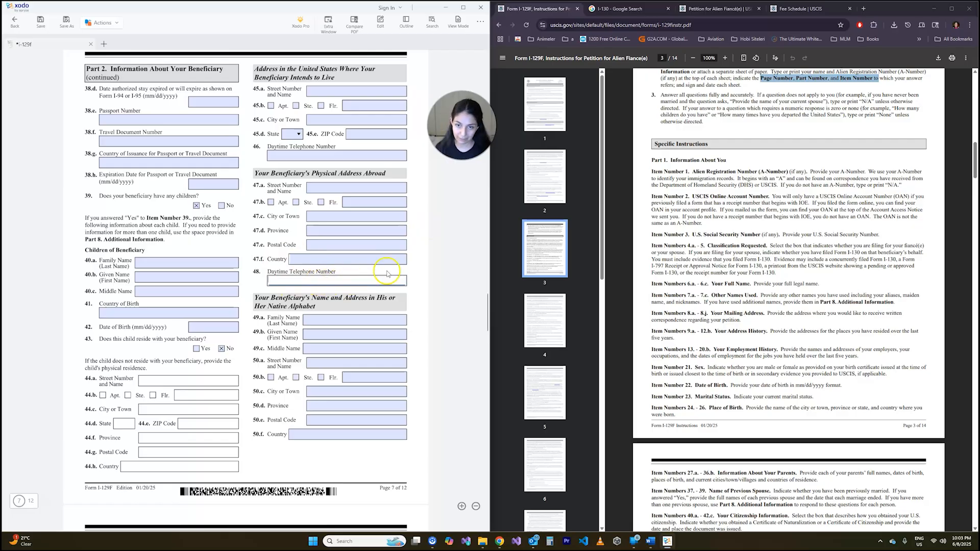
{"action": "left_click", "coordinate": [413, 272]}
{"action": "scroll", "coordinate": [412, 273], "scroll_direction": "down", "scroll_amount": 2}
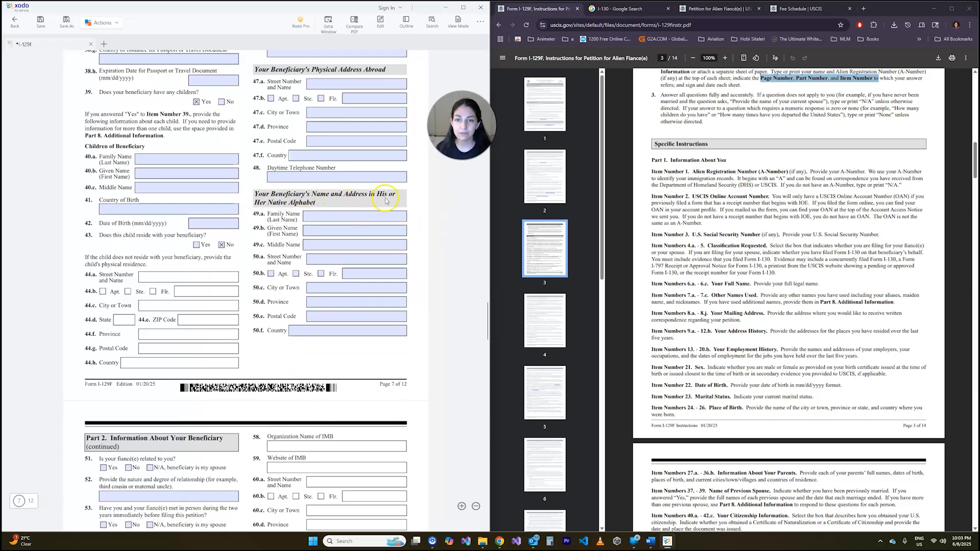
{"action": "left_click", "coordinate": [309, 218]}
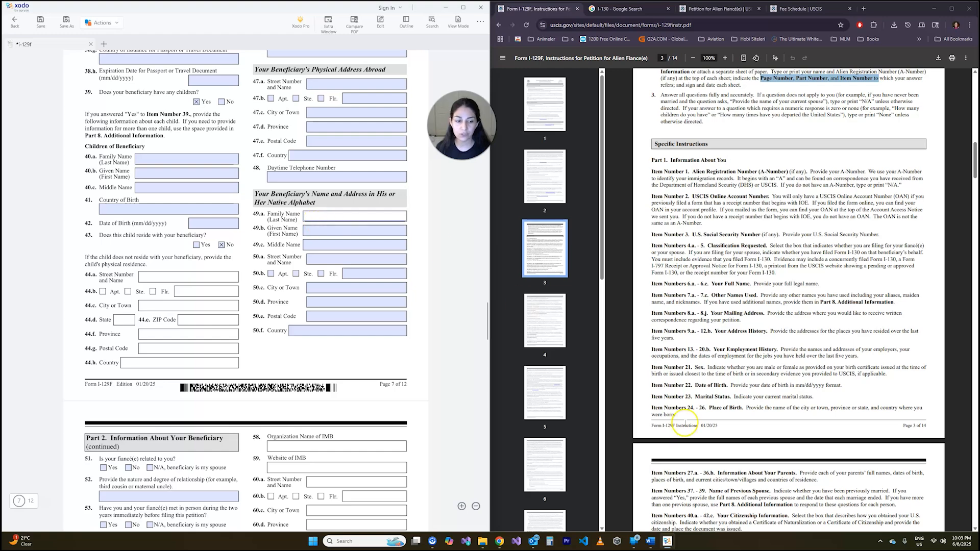
{"action": "left_click", "coordinate": [924, 543]}
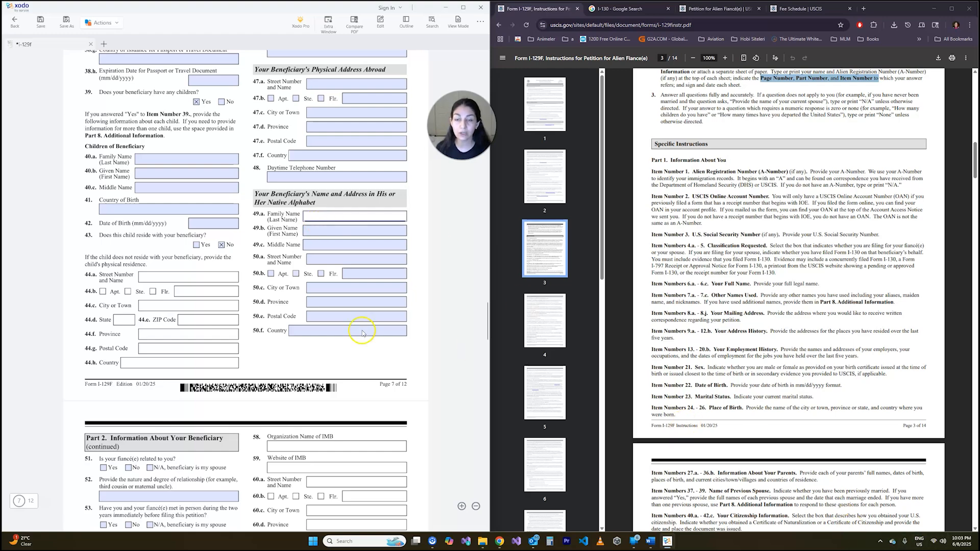
{"action": "left_click", "coordinate": [322, 214]}
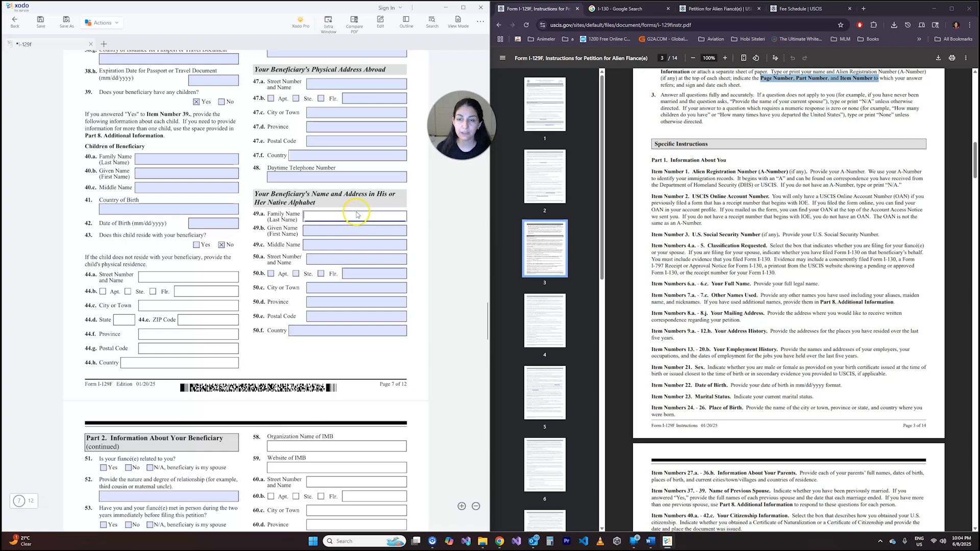
- Answer No in item 51 on whether the fiancé(e) is related, leaving the relationship description in item 52 blank
{"action": "scroll", "coordinate": [118, 108], "scroll_direction": "down", "scroll_amount": 7}
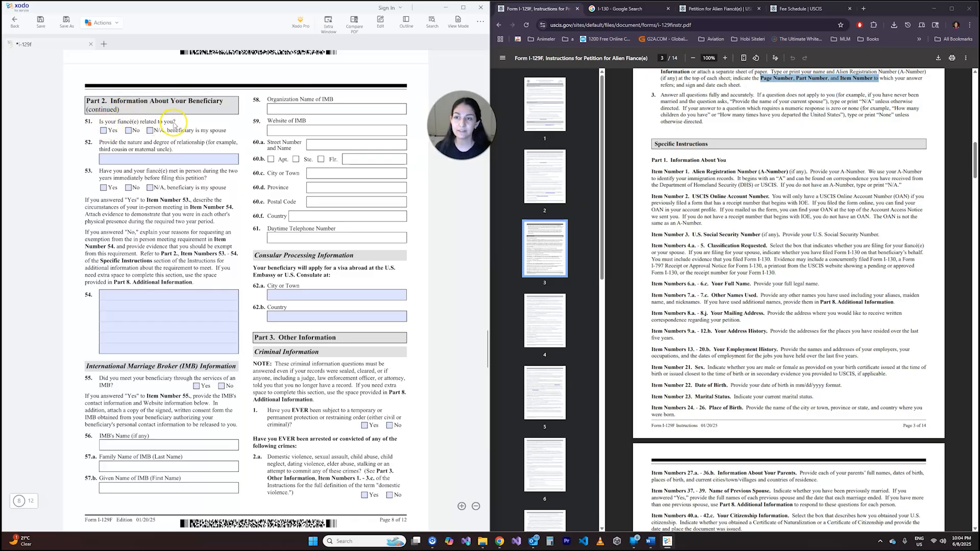
{"action": "left_click", "coordinate": [129, 130]}
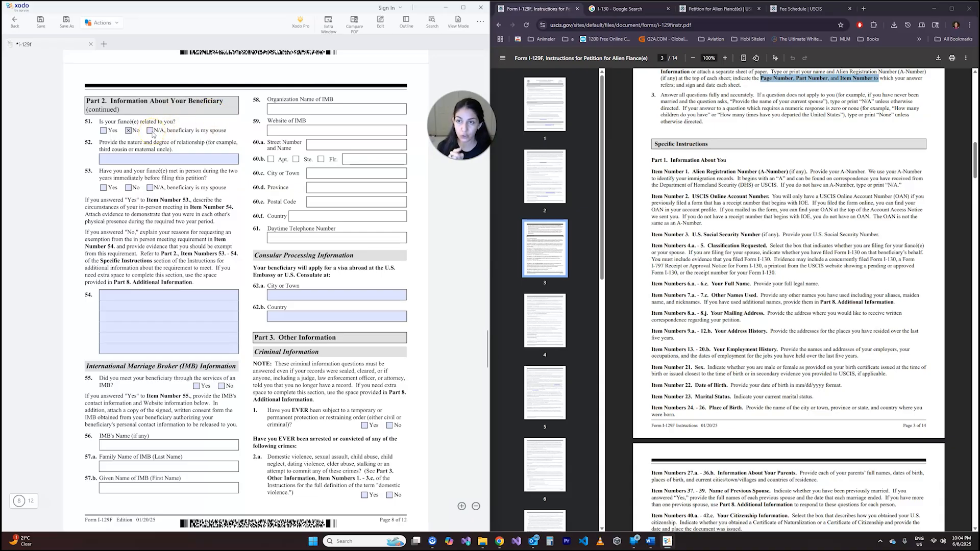
{"action": "left_click", "coordinate": [176, 158]}
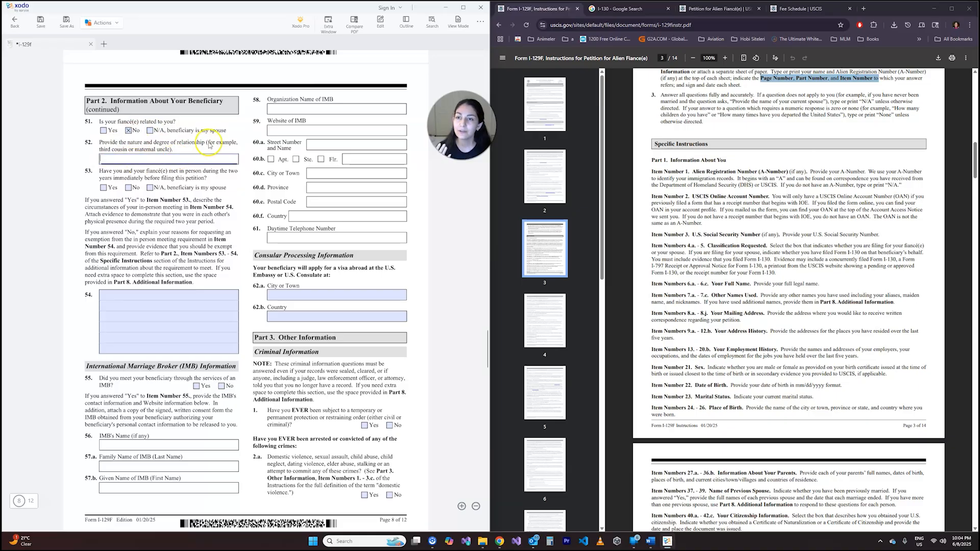
{"action": "left_click", "coordinate": [161, 149]}
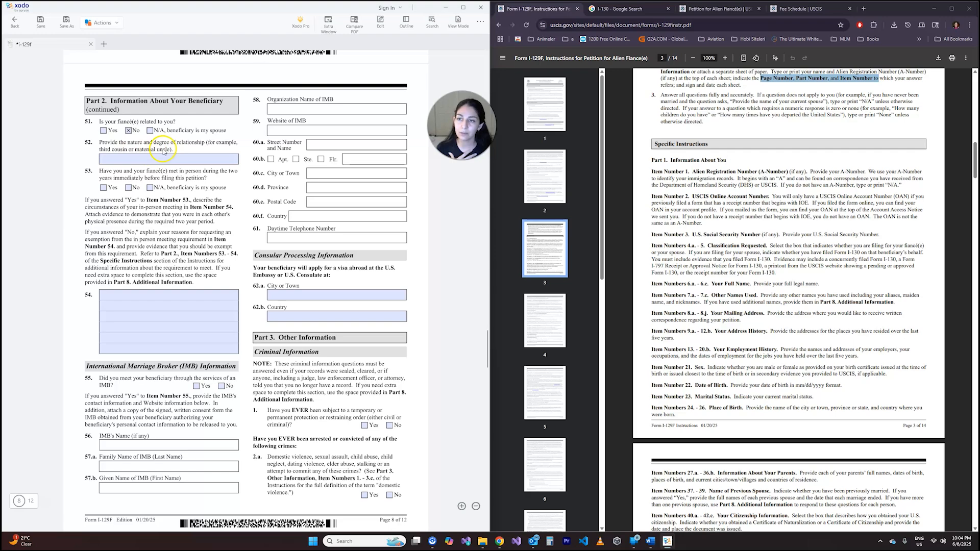
- Enter N/A as the relationship description in item 52 and answer Yes in item 53 on having met in person within two years
{"action": "left_click", "coordinate": [125, 161]}
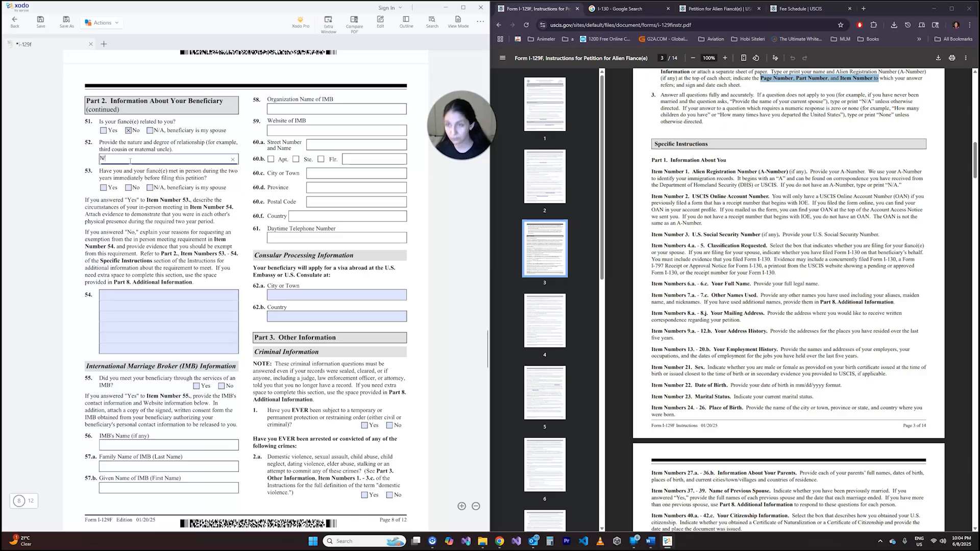
{"action": "left_click", "coordinate": [132, 174]}
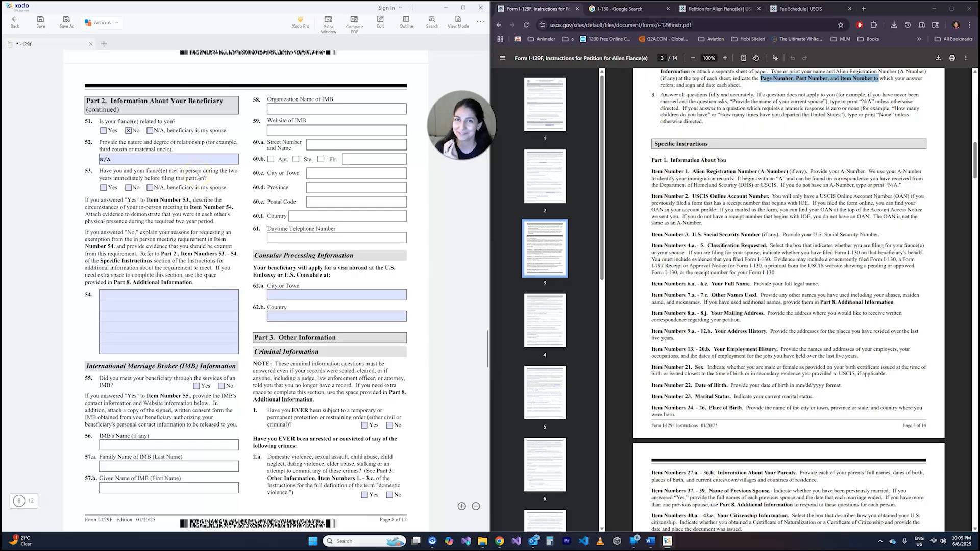
{"action": "left_click", "coordinate": [104, 187]}
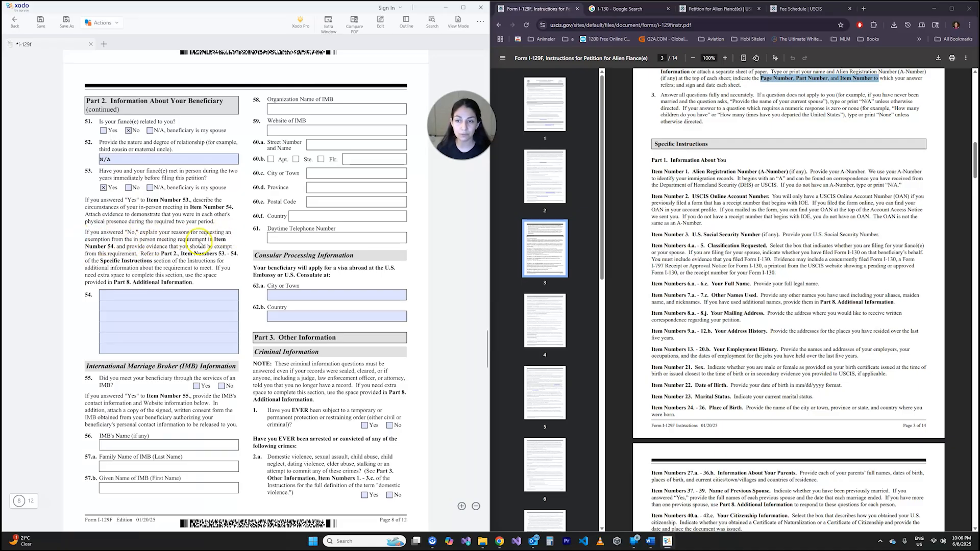
{"action": "left_click", "coordinate": [136, 239]}
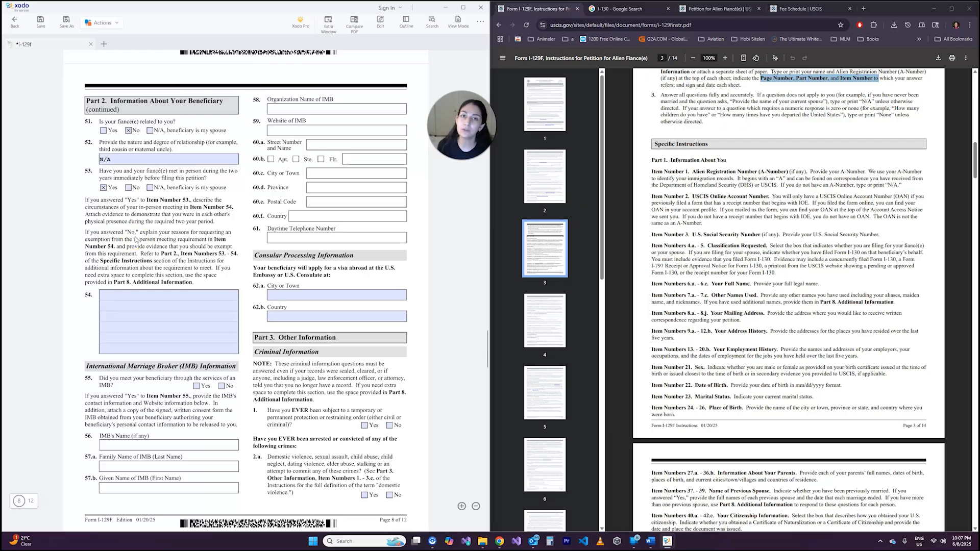
{"action": "left_click", "coordinate": [135, 234]}
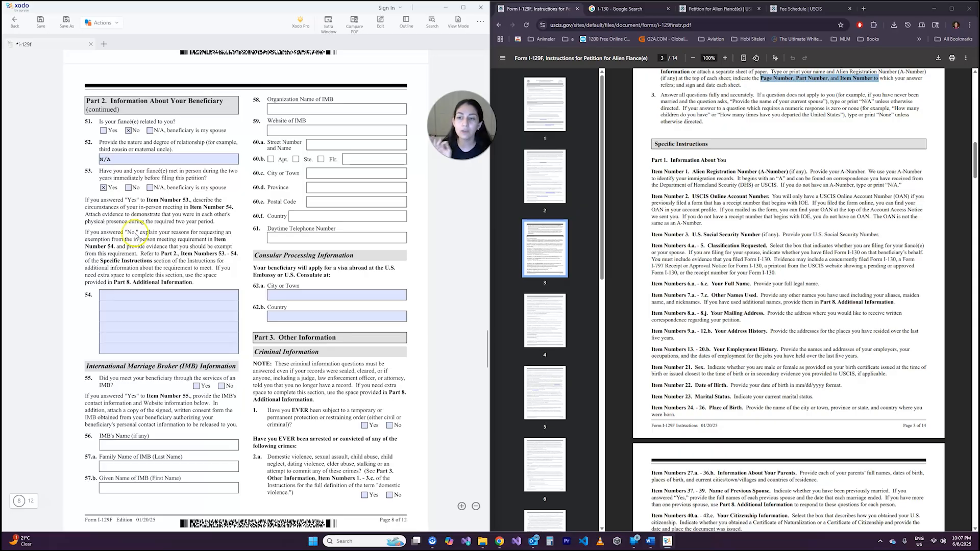
- Review the form instructions for Item Numbers 53 - 54 on describing the in-person meeting, attaching evidence and requesting an exemption
{"action": "left_click", "coordinate": [140, 299]}
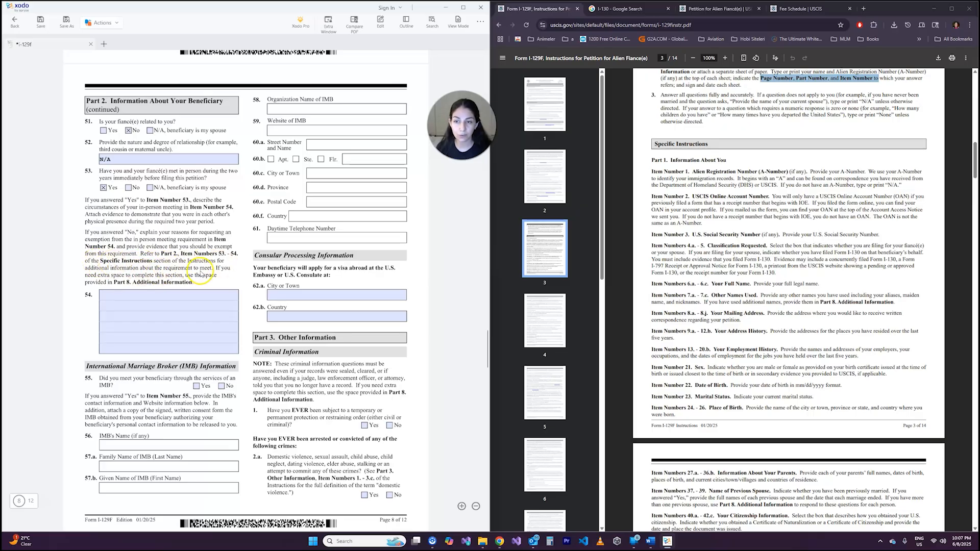
{"action": "left_click", "coordinate": [773, 204]}
{"action": "scroll", "coordinate": [768, 203], "scroll_direction": "down", "scroll_amount": 7}
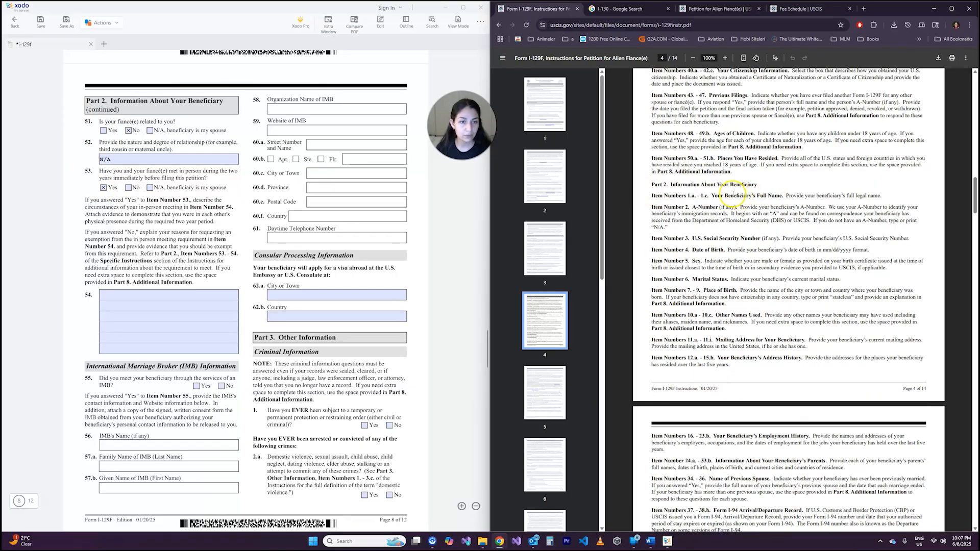
{"action": "scroll", "coordinate": [696, 215], "scroll_direction": "down", "scroll_amount": 8}
{"action": "scroll", "coordinate": [697, 215], "scroll_direction": "down", "scroll_amount": 4}
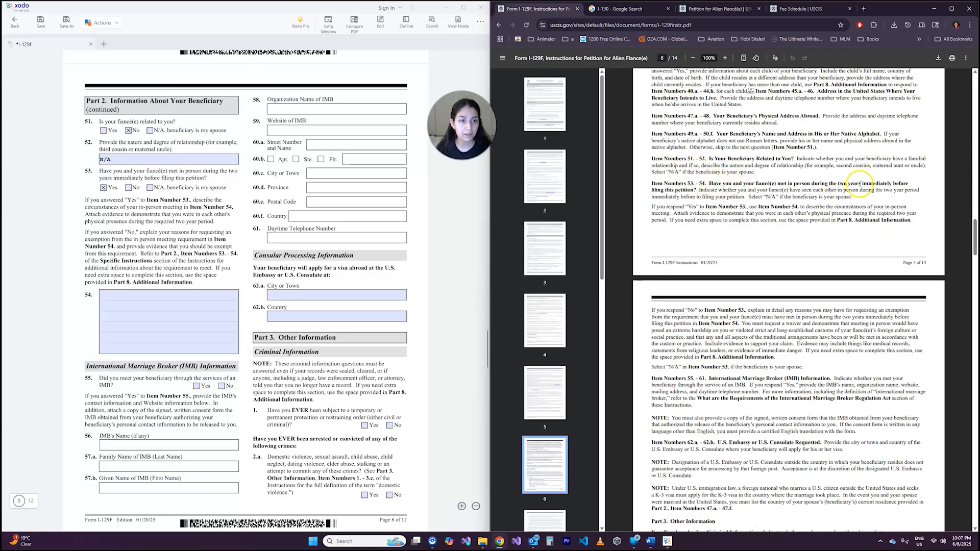
{"action": "scroll", "coordinate": [706, 197], "scroll_direction": "up", "scroll_amount": 1}
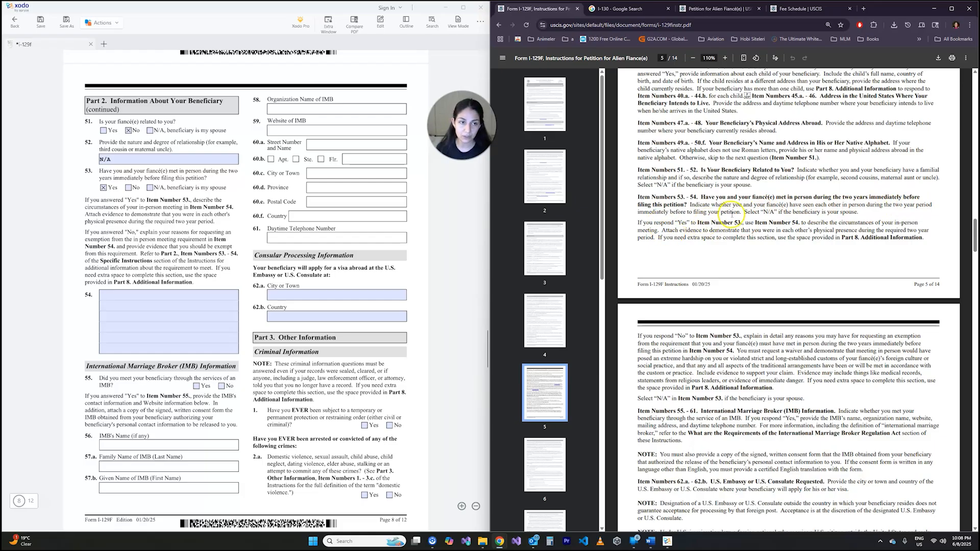
{"action": "left_click_drag", "start_coordinate": [860, 212], "coordinate": [793, 212]}
{"action": "left_click", "coordinate": [833, 212]}
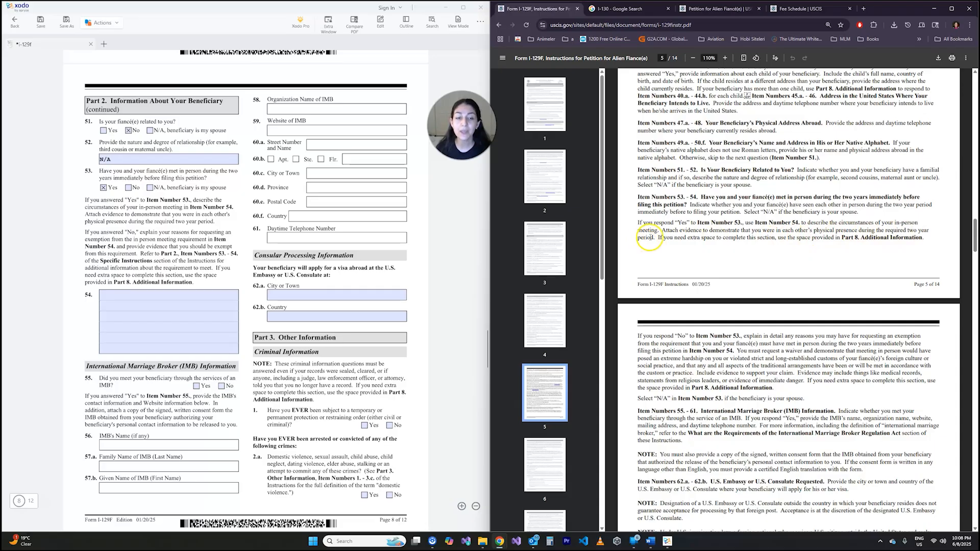
{"action": "left_click_drag", "start_coordinate": [655, 238], "coordinate": [639, 230]}
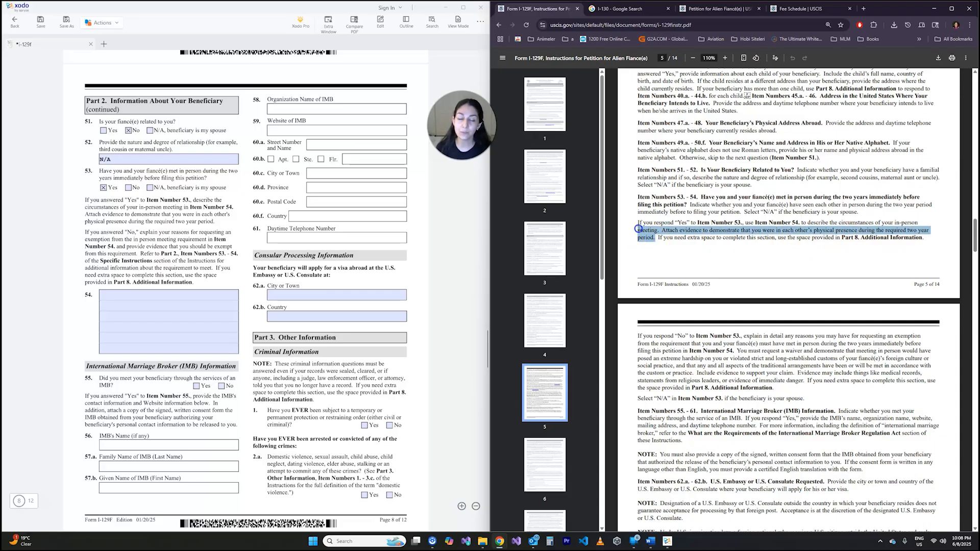
{"action": "left_click", "coordinate": [639, 229]}
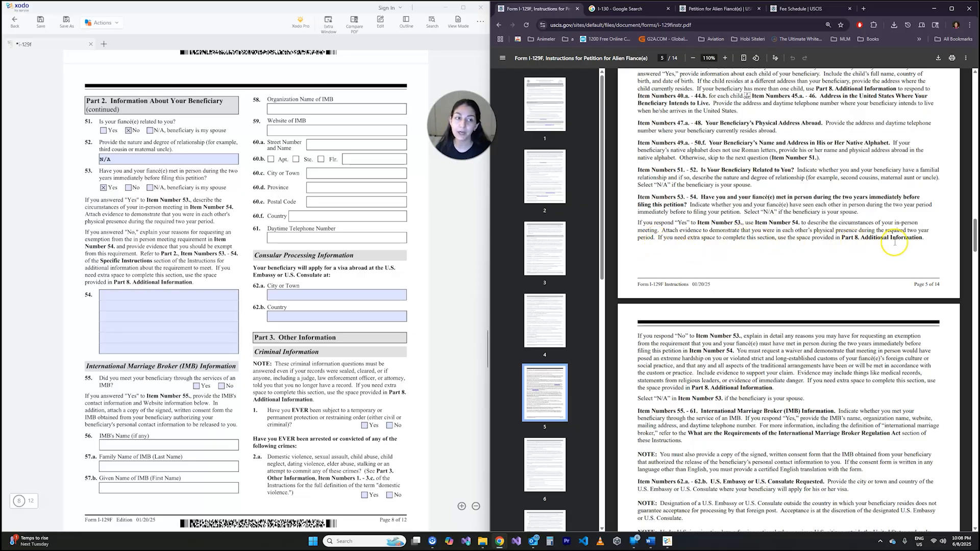
{"action": "scroll", "coordinate": [712, 193], "scroll_direction": "down", "scroll_amount": 1}
{"action": "scroll", "coordinate": [712, 193], "scroll_direction": "down", "scroll_amount": 3}
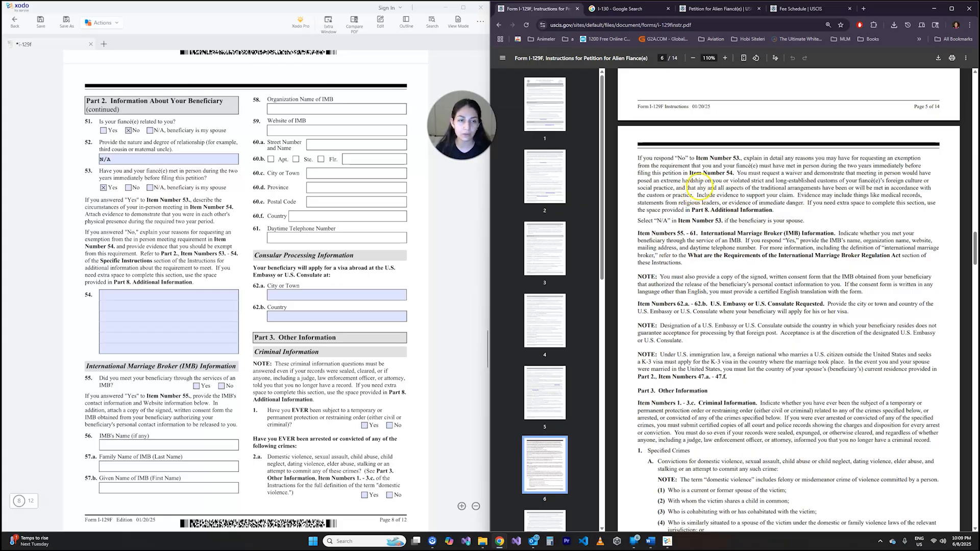
- Leave the meeting description in item 54 blank and answer No in item 55 on meeting through an international marriage broker
{"action": "left_click", "coordinate": [106, 173]}
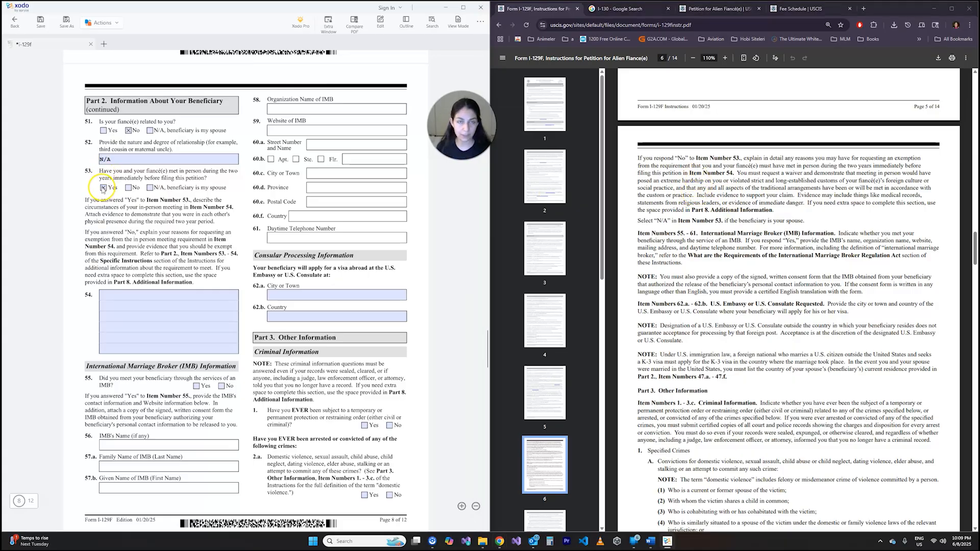
{"action": "left_click", "coordinate": [109, 295]}
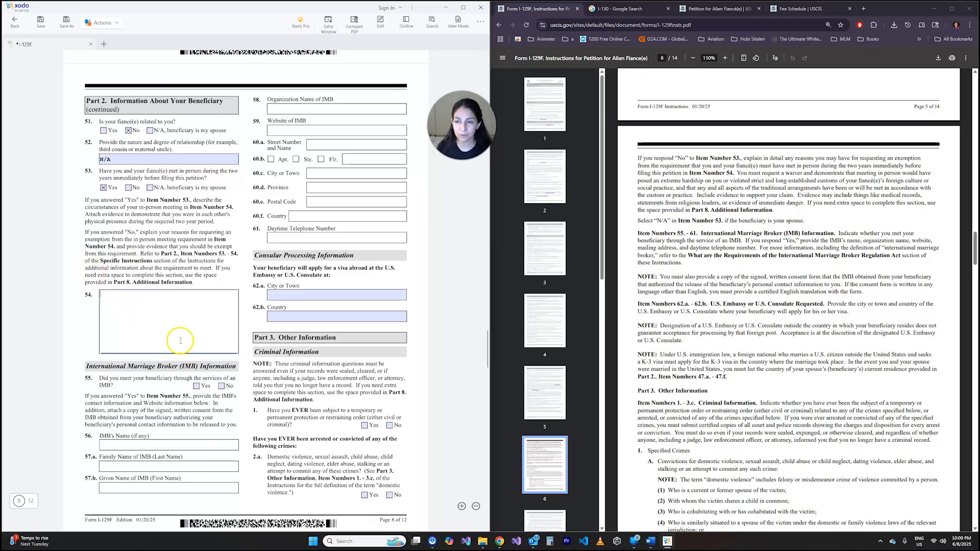
{"action": "left_click", "coordinate": [209, 282]}
{"action": "scroll", "coordinate": [210, 271], "scroll_direction": "down", "scroll_amount": 3}
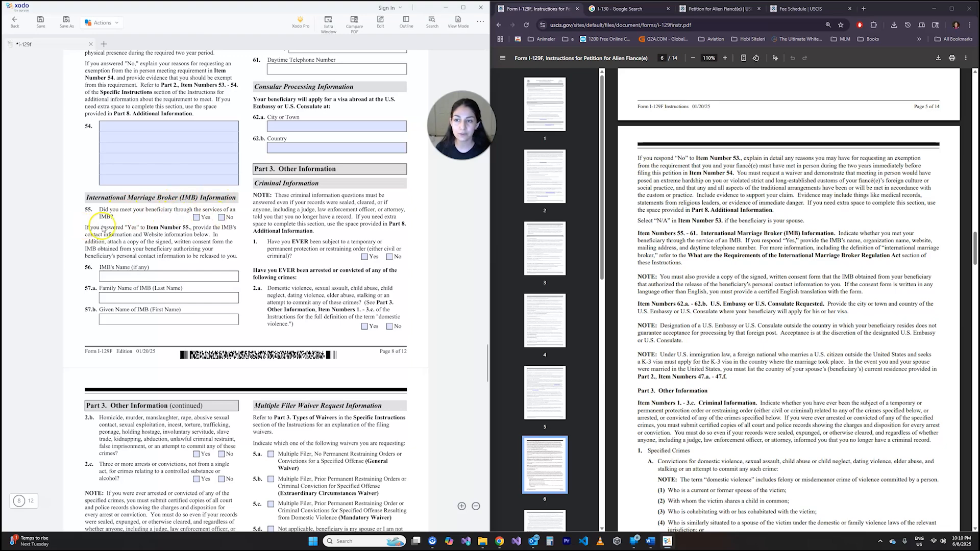
{"action": "left_click", "coordinate": [222, 218]}
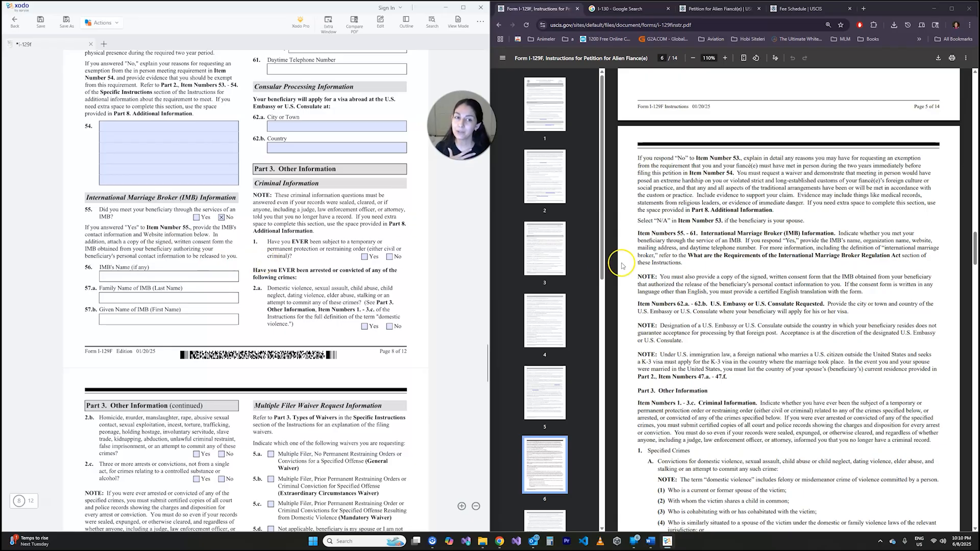
- Review the form instructions for Item Numbers 55 - 61 on the International Marriage Broker and compare them with the form's broker fields
{"action": "left_click", "coordinate": [674, 194]}
{"action": "scroll", "coordinate": [674, 194], "scroll_direction": "down", "scroll_amount": 1}
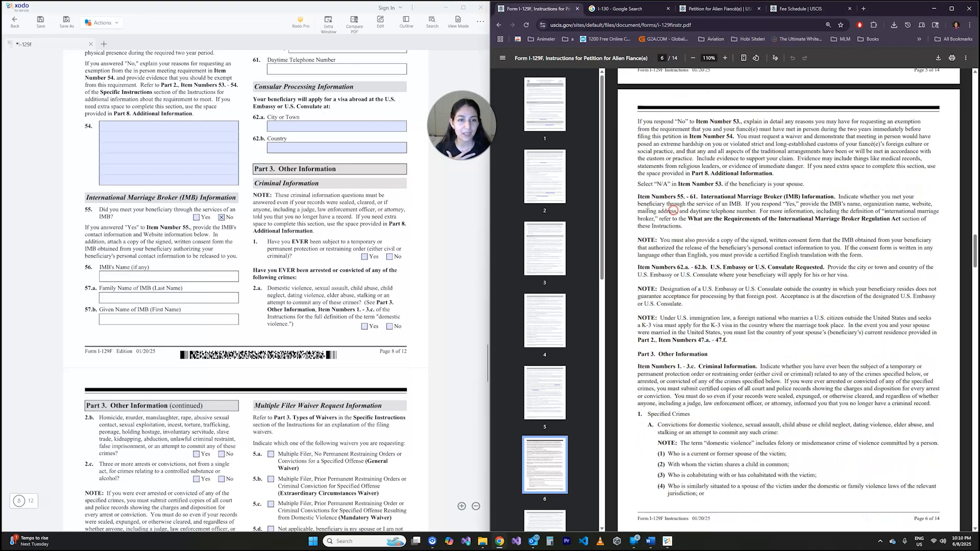
{"action": "left_click", "coordinate": [725, 224]}
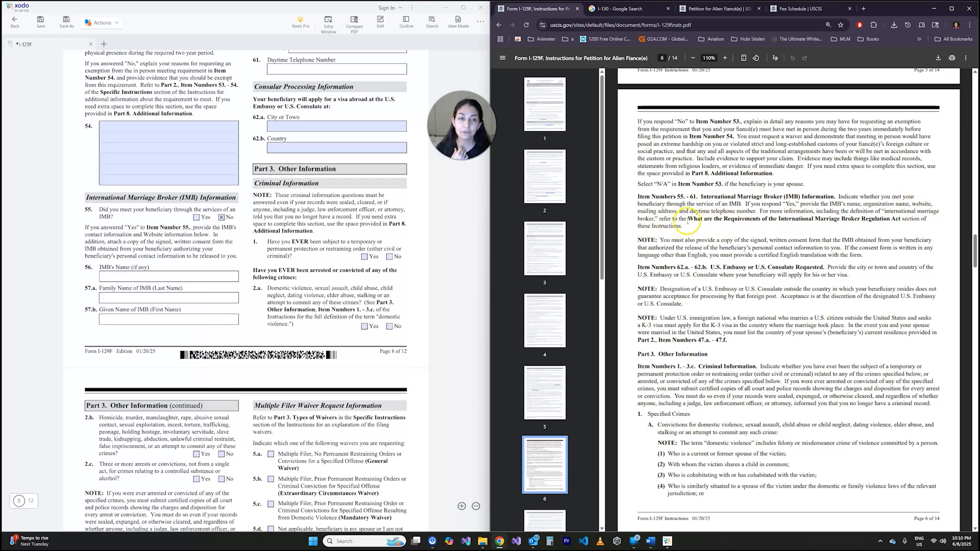
{"action": "left_click", "coordinate": [742, 229]}
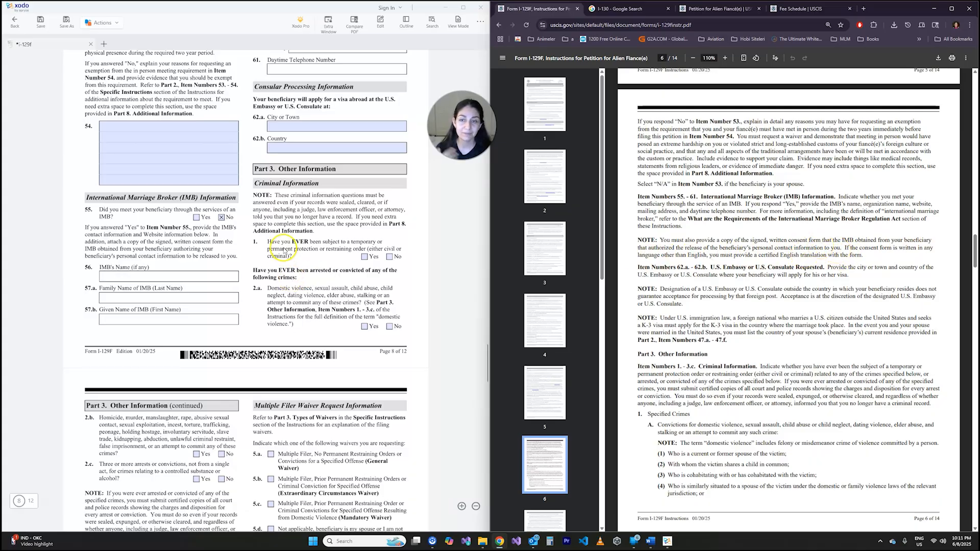
{"action": "scroll", "coordinate": [179, 334], "scroll_direction": "up", "scroll_amount": 3}
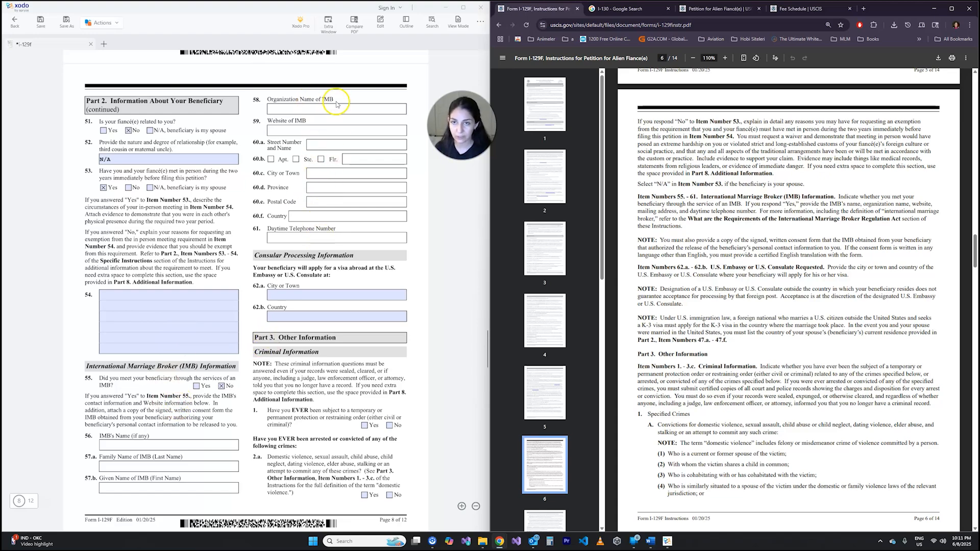
- Fill in the consular processing location with Ankara as the city in item 62.a and Turkiye as the country in item 62.b
{"action": "scroll", "coordinate": [343, 223], "scroll_direction": "down", "scroll_amount": 3}
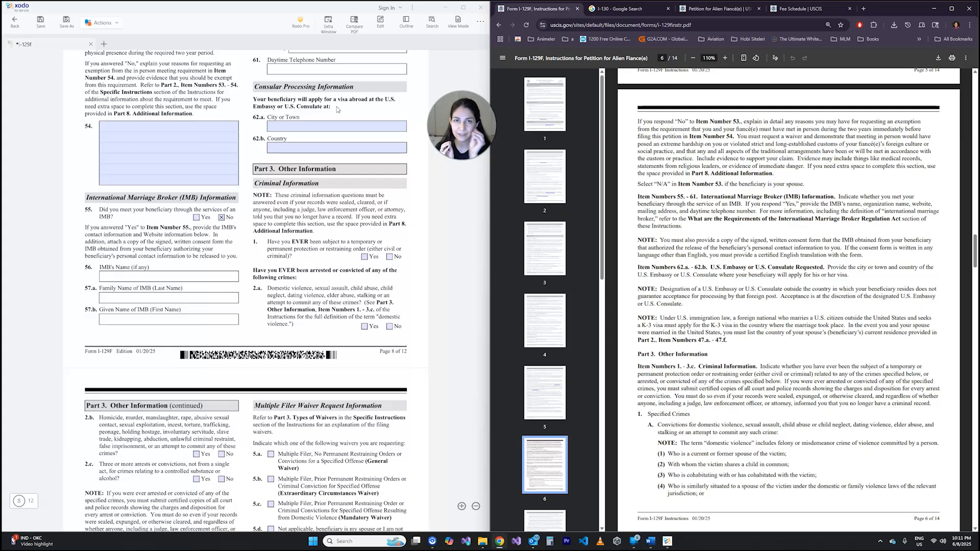
{"action": "left_click", "coordinate": [339, 126]}
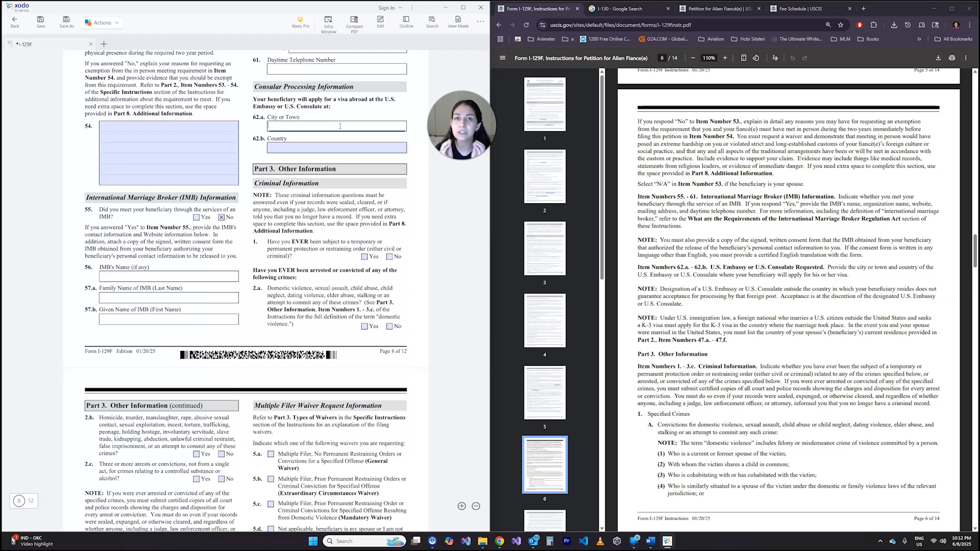
{"action": "left_click", "coordinate": [326, 129]}
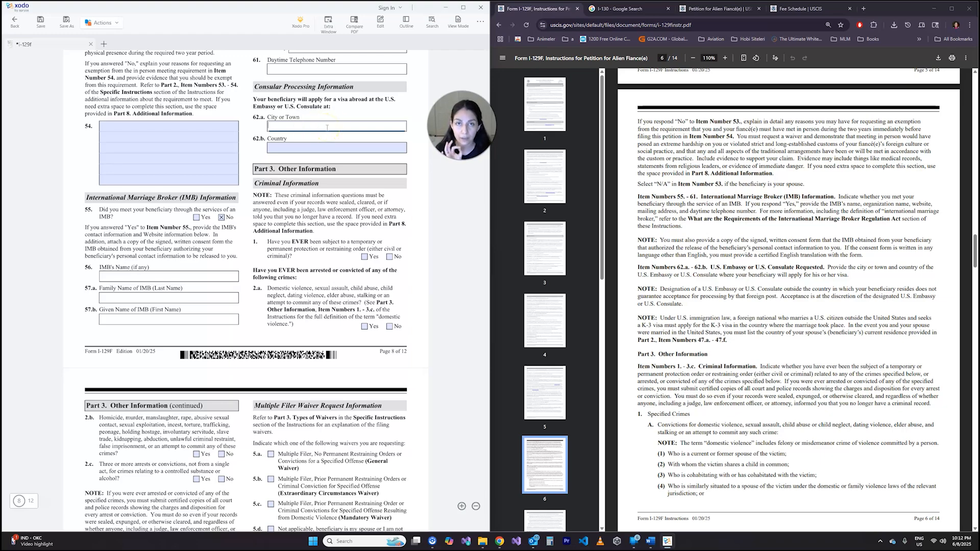
{"action": "left_click", "coordinate": [300, 129]}
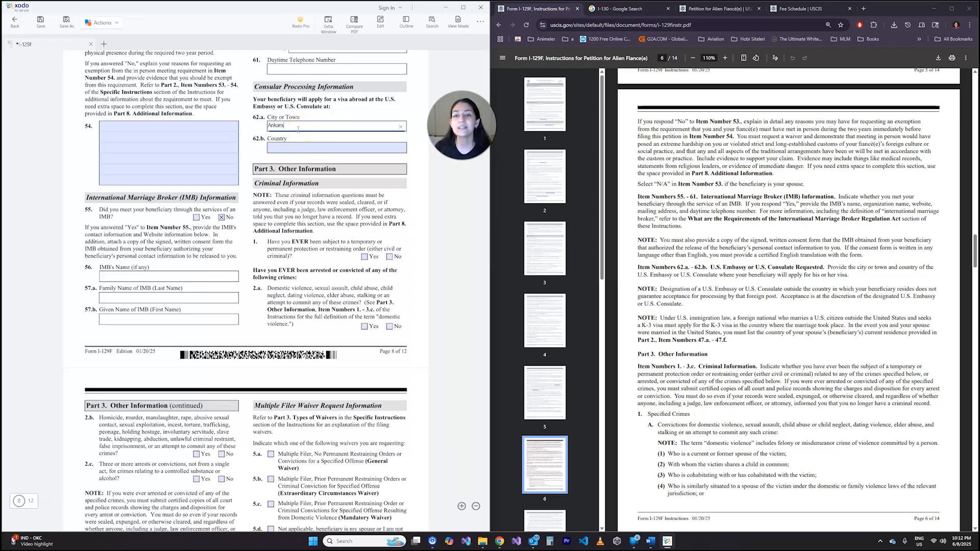
{"action": "left_click", "coordinate": [322, 108]}
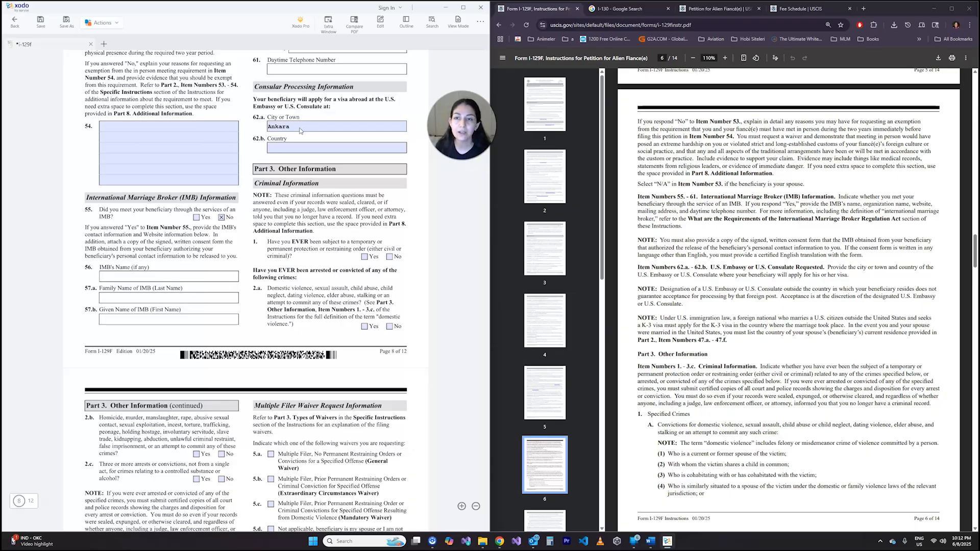
{"action": "left_click", "coordinate": [299, 147]}
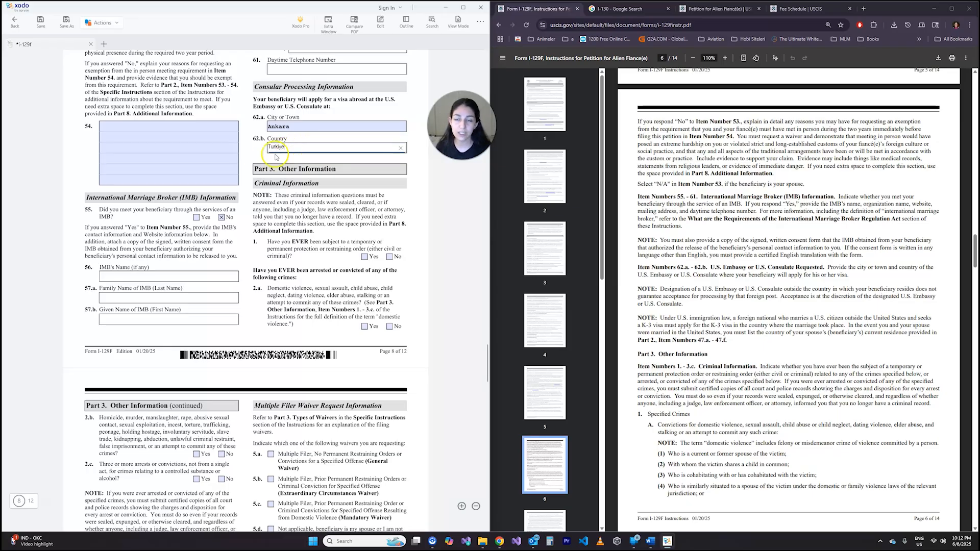
{"action": "left_click", "coordinate": [294, 168]}
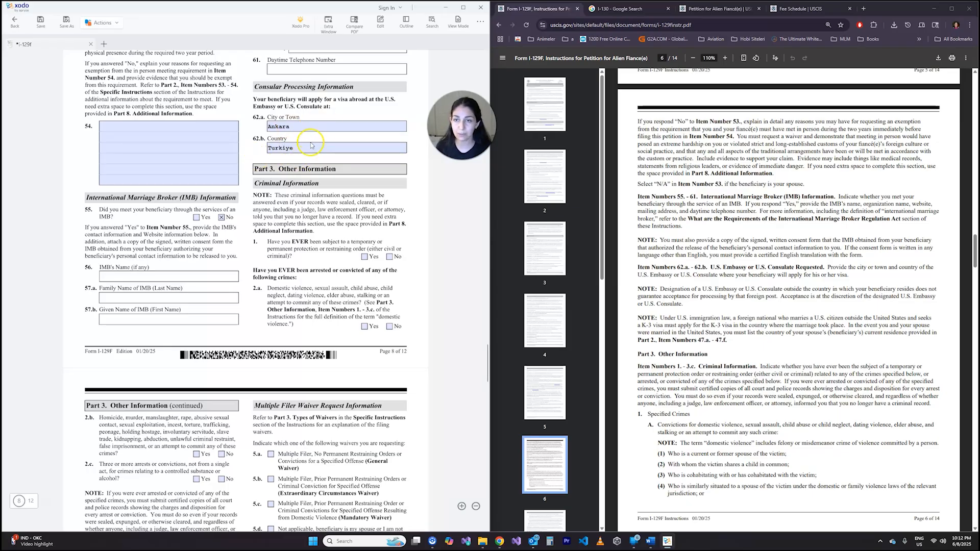
- Answer No in Part 3, item 1 on ever being subject to a temporary or permanent protection or restraining order
{"action": "scroll", "coordinate": [406, 186], "scroll_direction": "down", "scroll_amount": 2}
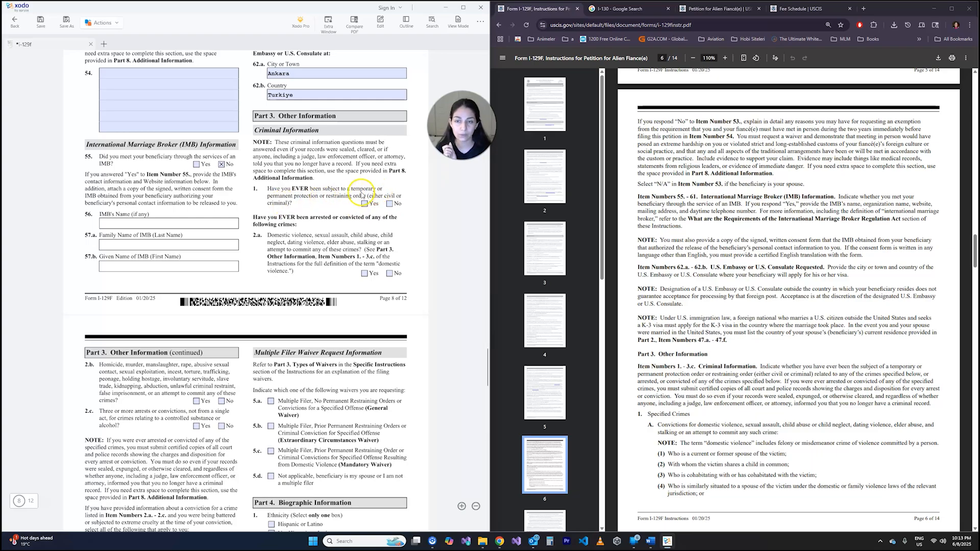
{"action": "left_click", "coordinate": [390, 203]}
{"action": "scroll", "coordinate": [315, 171], "scroll_direction": "down", "scroll_amount": 3}
{"action": "scroll", "coordinate": [315, 171], "scroll_direction": "up", "scroll_amount": 3}
{"action": "scroll", "coordinate": [315, 171], "scroll_direction": "down", "scroll_amount": 2}
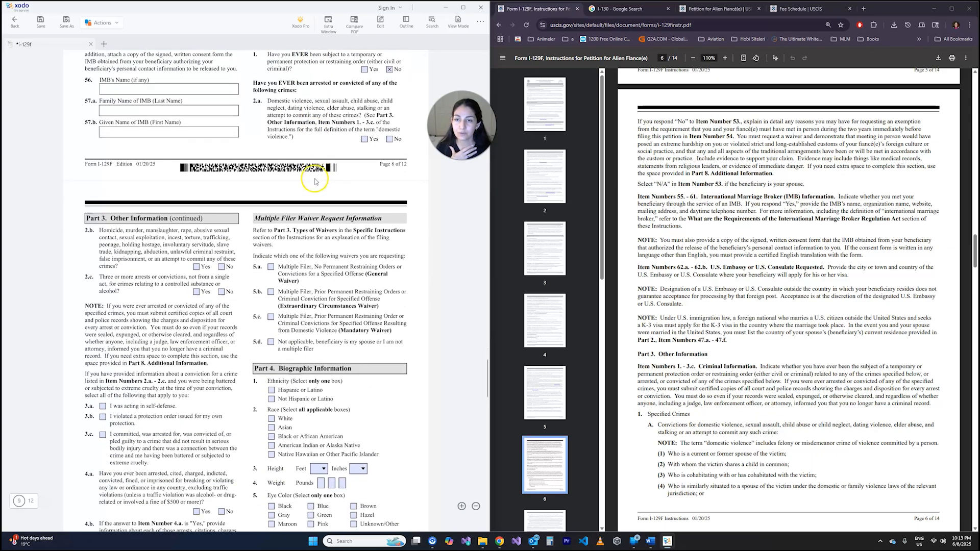
- Examine Part 3, item 2.a on arrests or convictions, including its reference to the Instructions for the definition of domestic violence
{"action": "scroll", "coordinate": [306, 163], "scroll_direction": "up", "scroll_amount": 1}
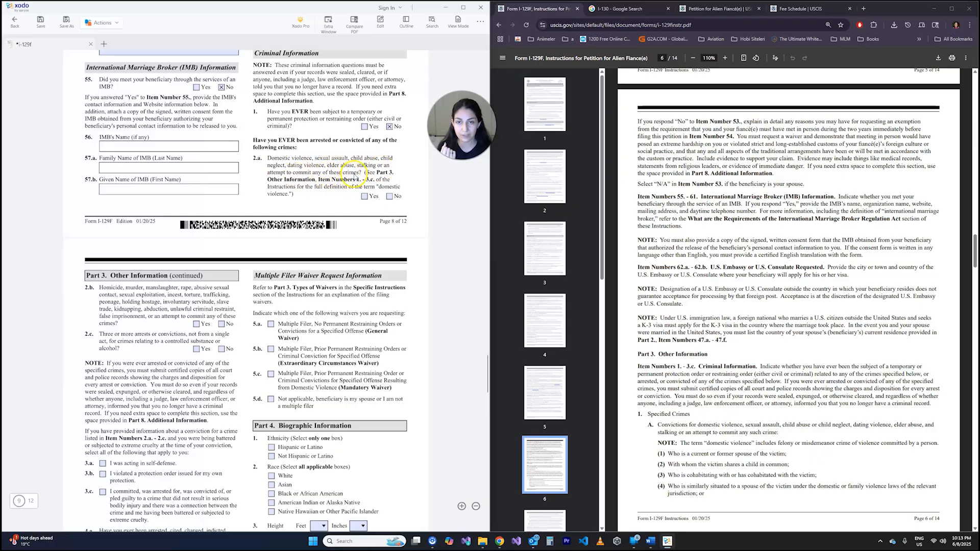
{"action": "left_click_drag", "start_coordinate": [310, 140], "coordinate": [330, 140]}
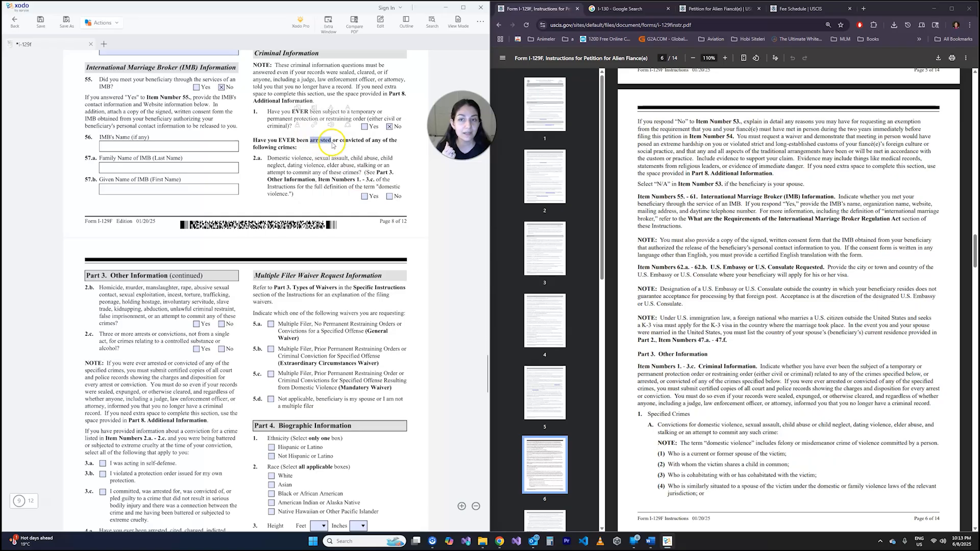
{"action": "left_click", "coordinate": [375, 149]}
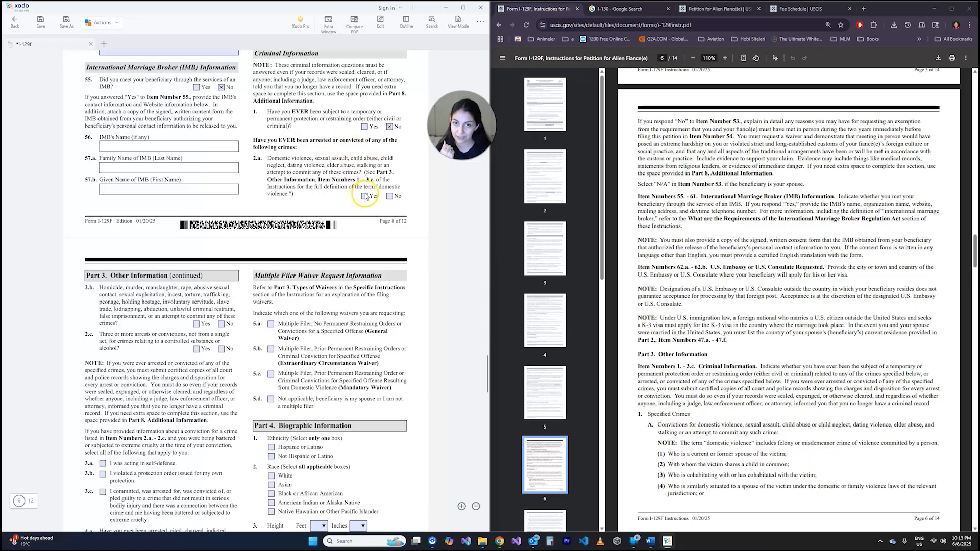
{"action": "left_click_drag", "start_coordinate": [267, 187], "coordinate": [310, 189]}
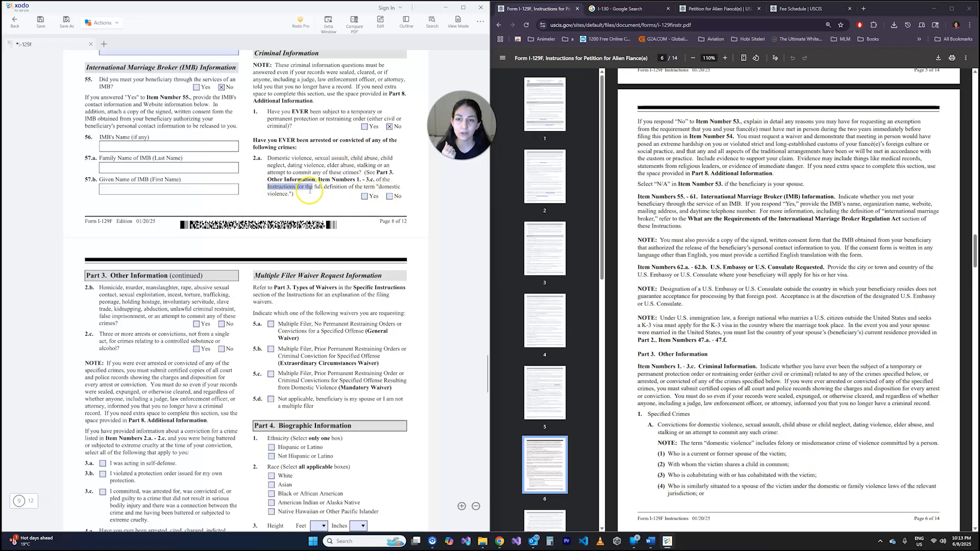
{"action": "left_click", "coordinate": [310, 189]}
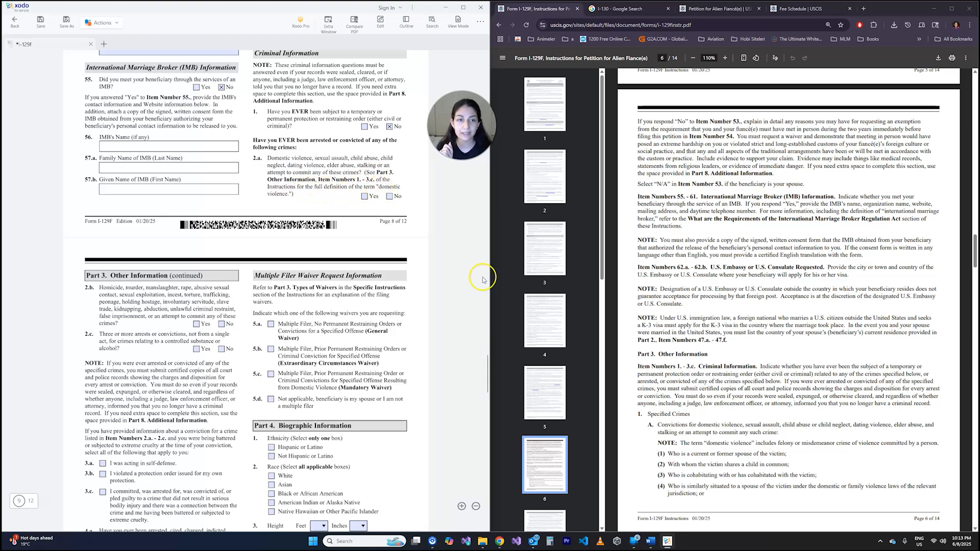
- Review the instructions for Part 3, Item Numbers 1 - 3.c on specified crimes, and answer No in item 2.a
{"action": "left_click", "coordinate": [692, 211]}
{"action": "scroll", "coordinate": [231, 71], "scroll_direction": "up", "scroll_amount": 5}
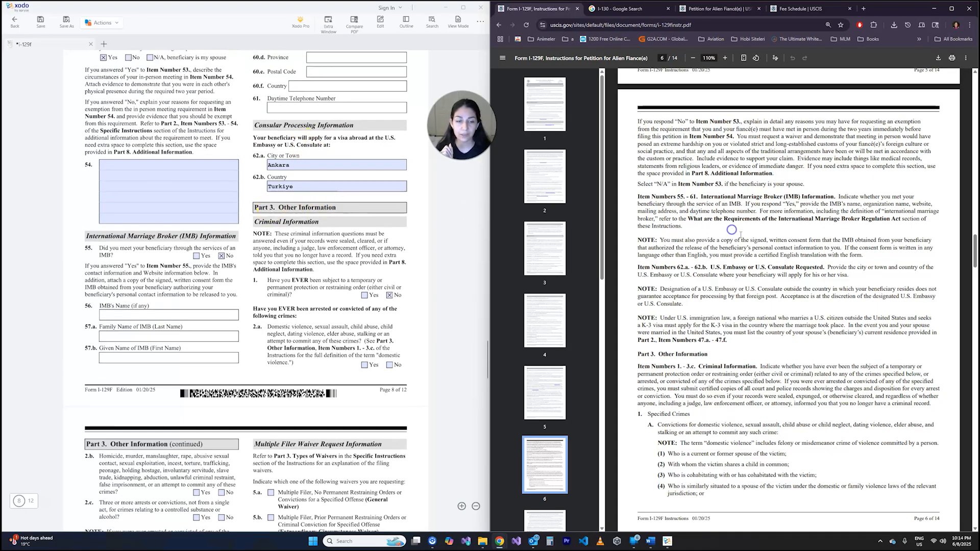
{"action": "scroll", "coordinate": [714, 204], "scroll_direction": "down", "scroll_amount": 3}
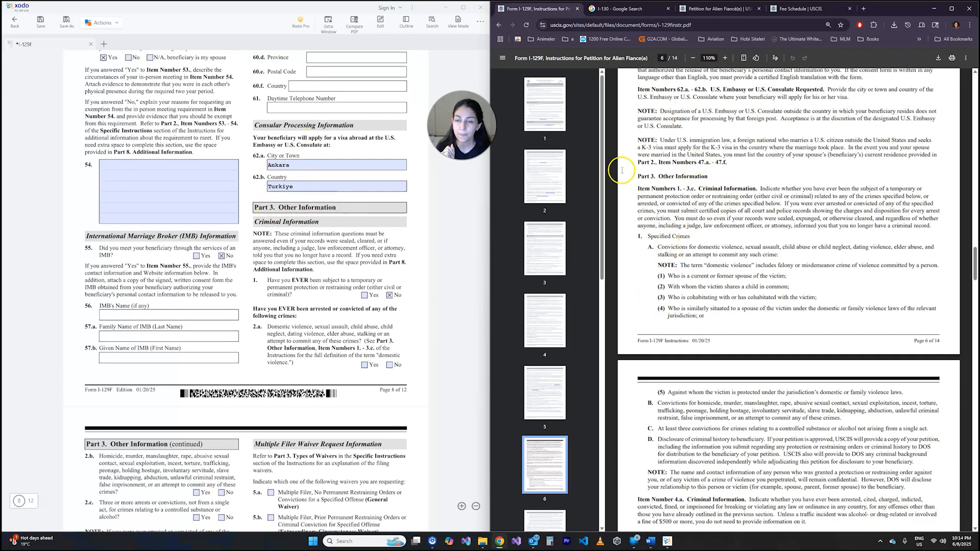
{"action": "left_click", "coordinate": [263, 270]}
{"action": "left_click", "coordinate": [739, 207]}
{"action": "scroll", "coordinate": [735, 204], "scroll_direction": "down", "scroll_amount": 2}
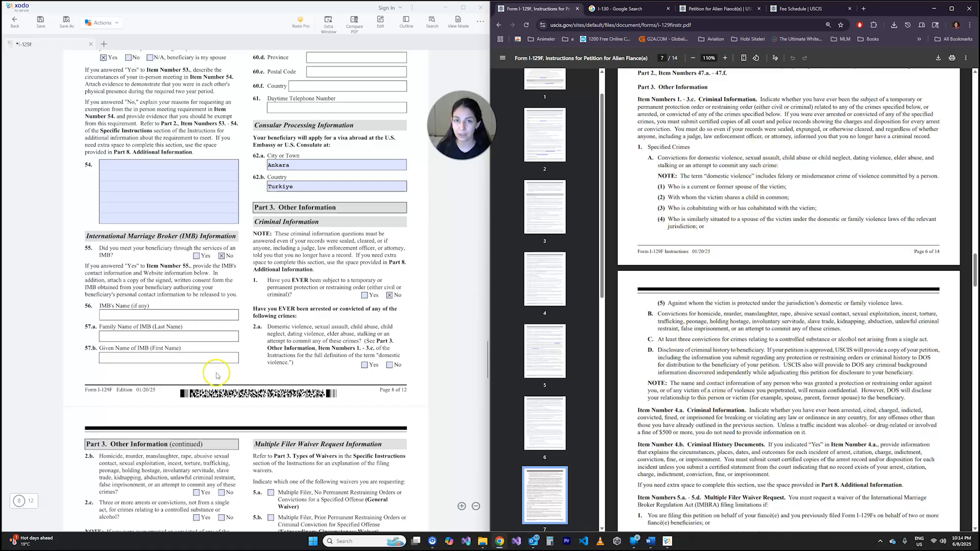
{"action": "scroll", "coordinate": [306, 240], "scroll_direction": "down", "scroll_amount": 3}
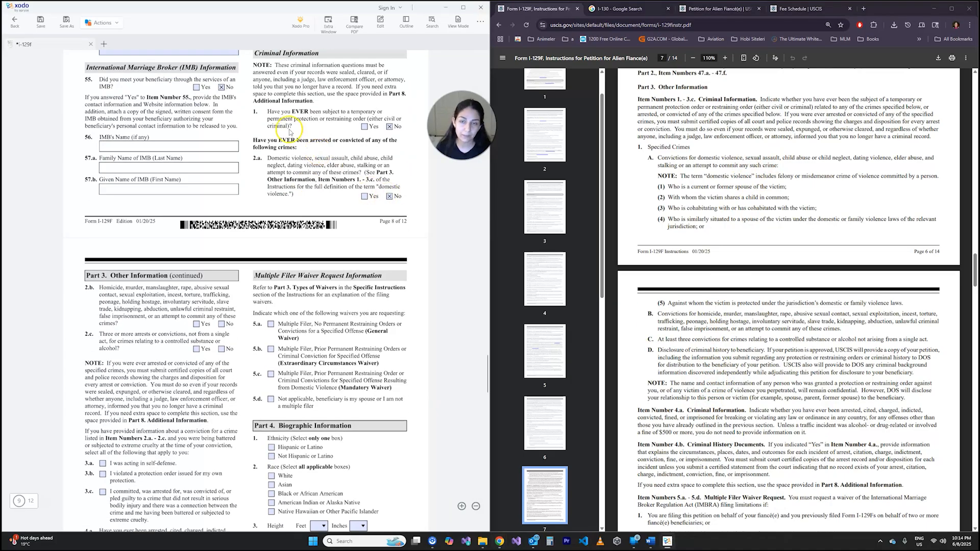
- Answer No in Part 3, items 2.b and 2.c on violent crimes and controlled substance or alcohol offenses
{"action": "scroll", "coordinate": [204, 128], "scroll_direction": "down", "scroll_amount": 3}
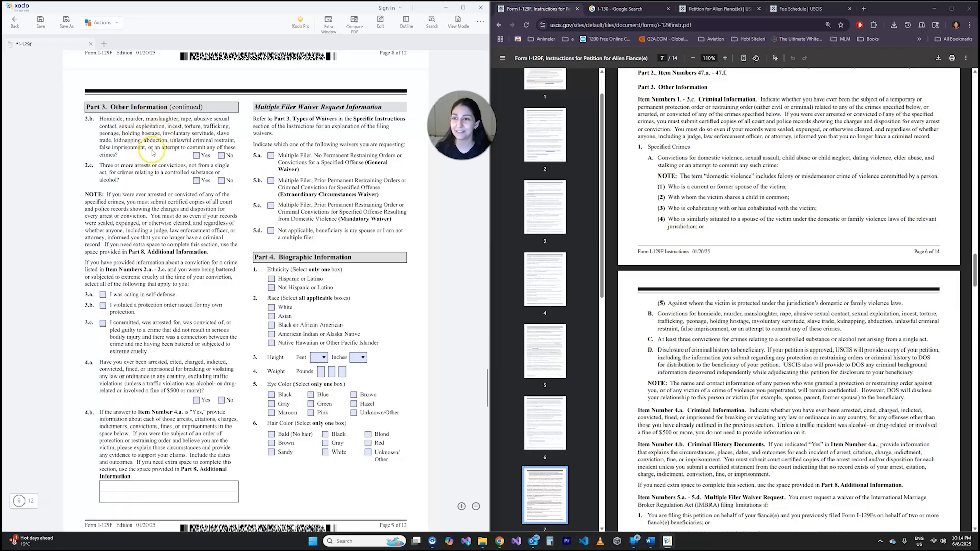
{"action": "left_click", "coordinate": [221, 155]}
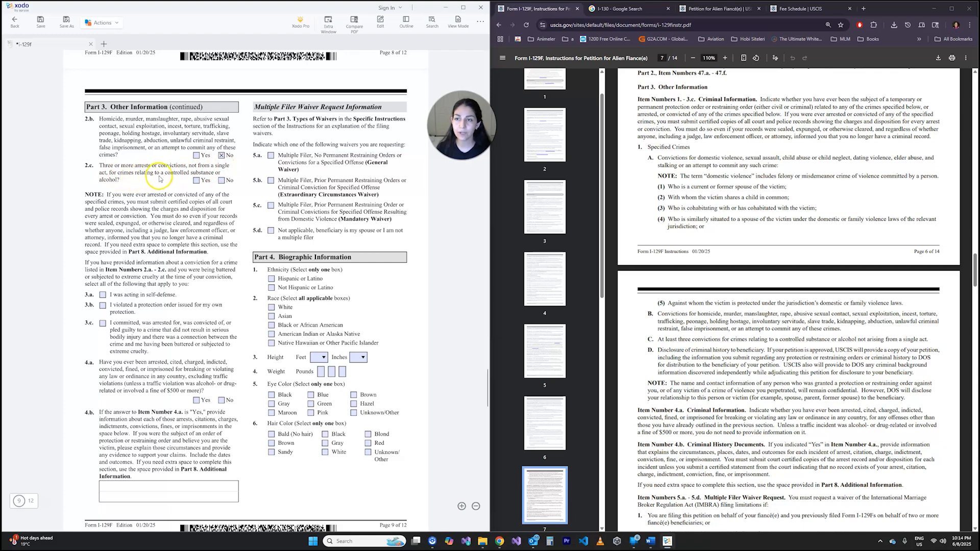
{"action": "left_click", "coordinate": [221, 180]}
- Examine the note below item 2.c on submitting certified copies of court and police records, even for sealed or expunged records
{"action": "scroll", "coordinate": [147, 180], "scroll_direction": "down", "scroll_amount": 1}
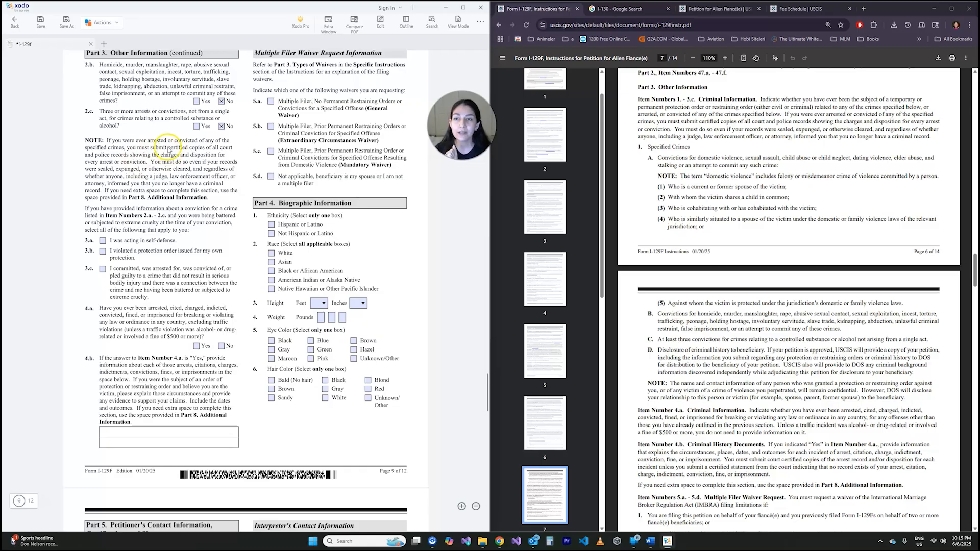
{"action": "left_click_drag", "start_coordinate": [168, 148], "coordinate": [204, 149]}
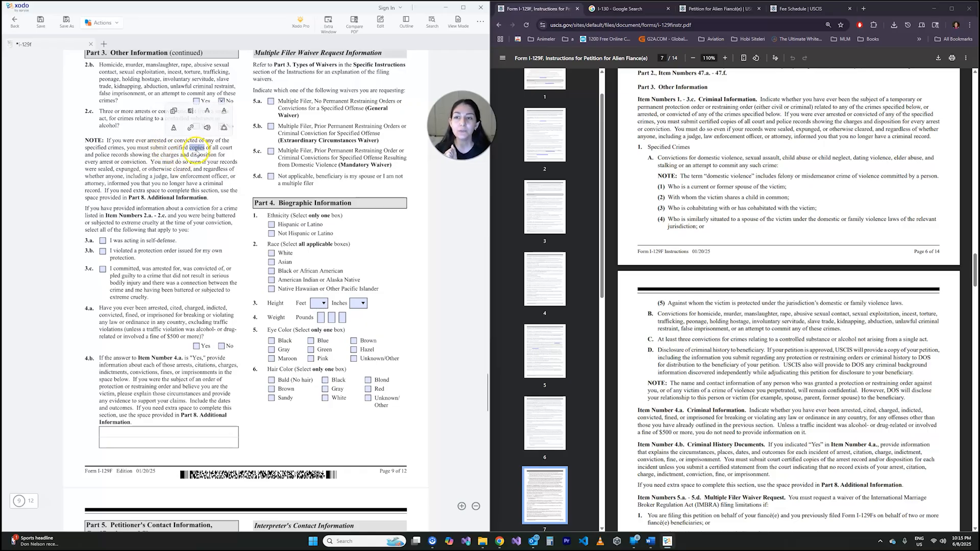
{"action": "left_click", "coordinate": [171, 153]}
{"action": "left_click_drag", "start_coordinate": [170, 148], "coordinate": [204, 149]}
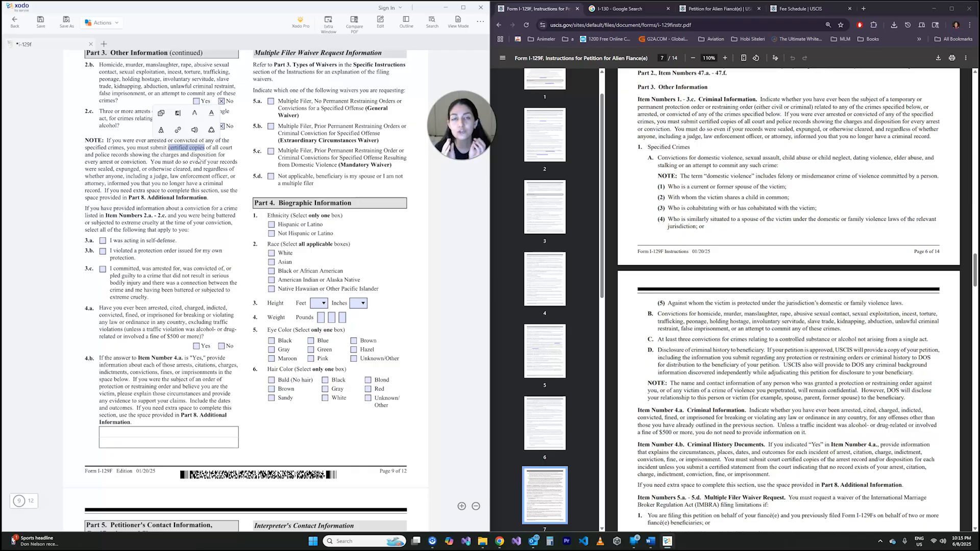
{"action": "left_click", "coordinate": [199, 160]}
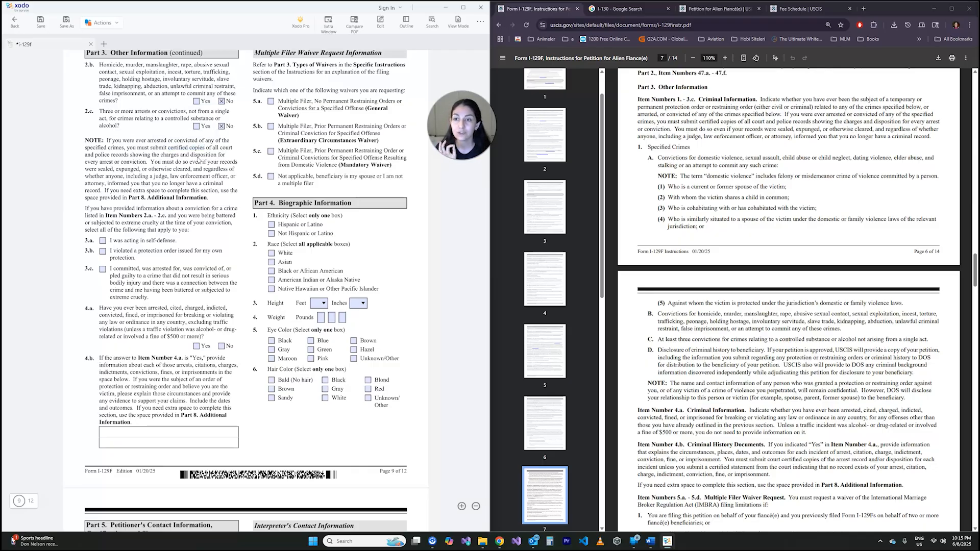
{"action": "left_click_drag", "start_coordinate": [151, 161], "coordinate": [237, 163]}
{"action": "left_click", "coordinate": [134, 176]}
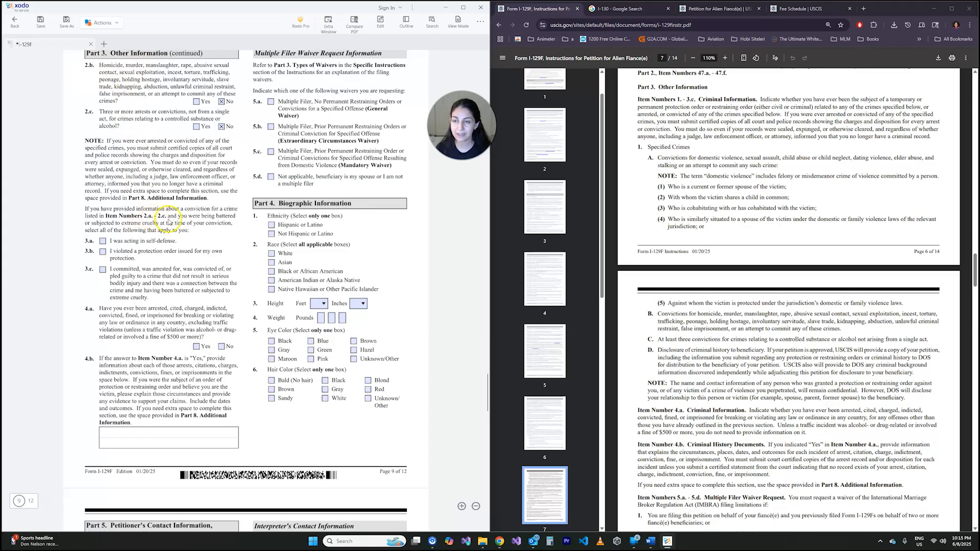
- Read through items 3.a - 3.c and answer No in item 4.a on ever being arrested, cited, charged or convicted
{"action": "scroll", "coordinate": [182, 207], "scroll_direction": "up", "scroll_amount": 3}
{"action": "scroll", "coordinate": [184, 215], "scroll_direction": "down", "scroll_amount": 3}
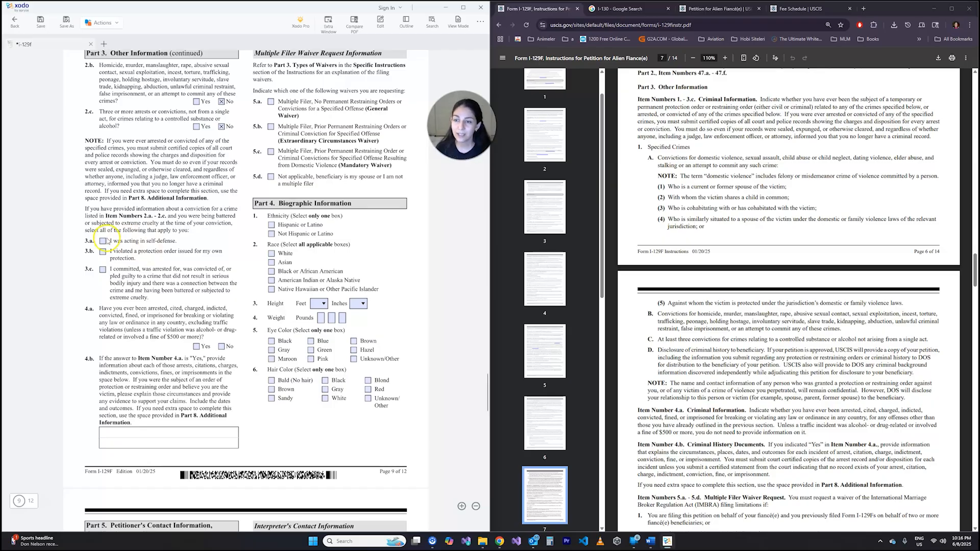
{"action": "scroll", "coordinate": [177, 238], "scroll_direction": "down", "scroll_amount": 1}
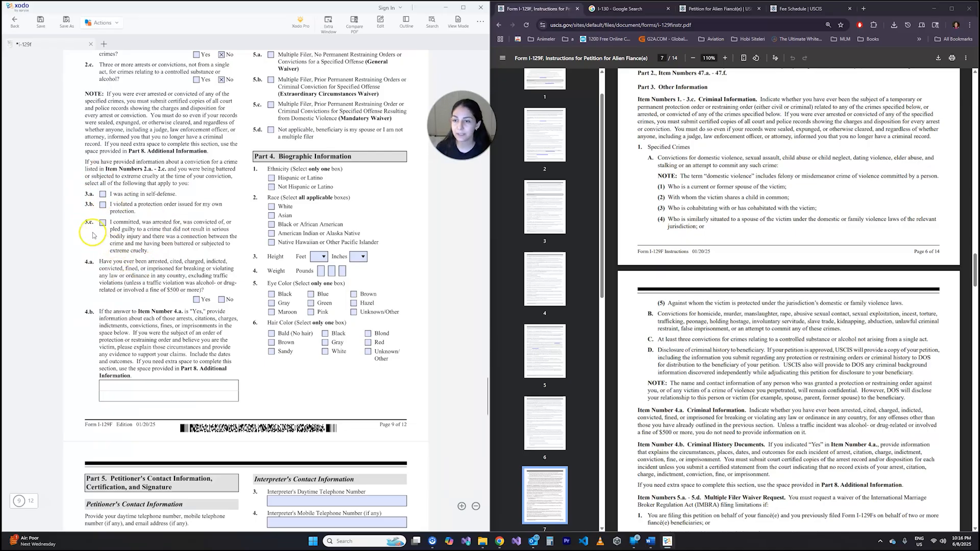
{"action": "scroll", "coordinate": [92, 230], "scroll_direction": "down", "scroll_amount": 1}
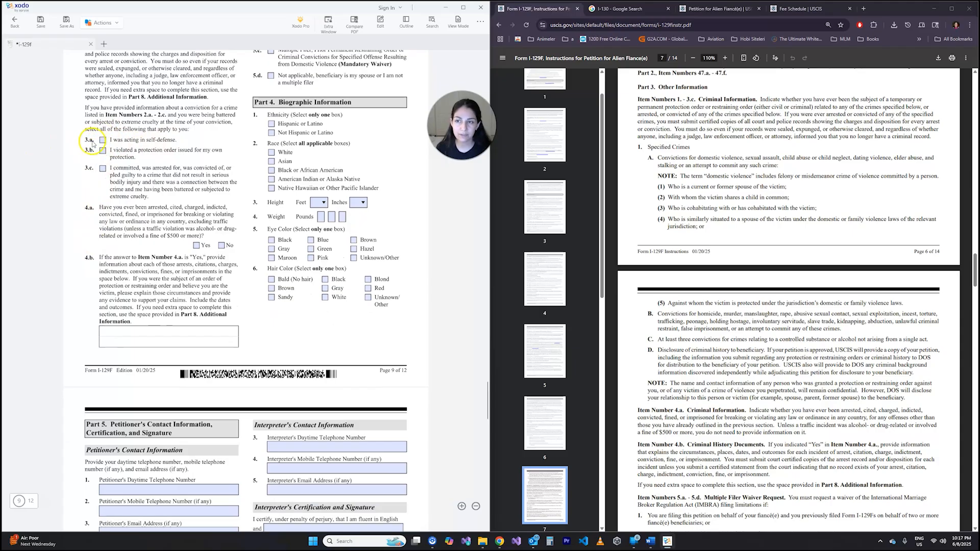
{"action": "scroll", "coordinate": [153, 210], "scroll_direction": "up", "scroll_amount": 3}
{"action": "scroll", "coordinate": [194, 274], "scroll_direction": "down", "scroll_amount": 3}
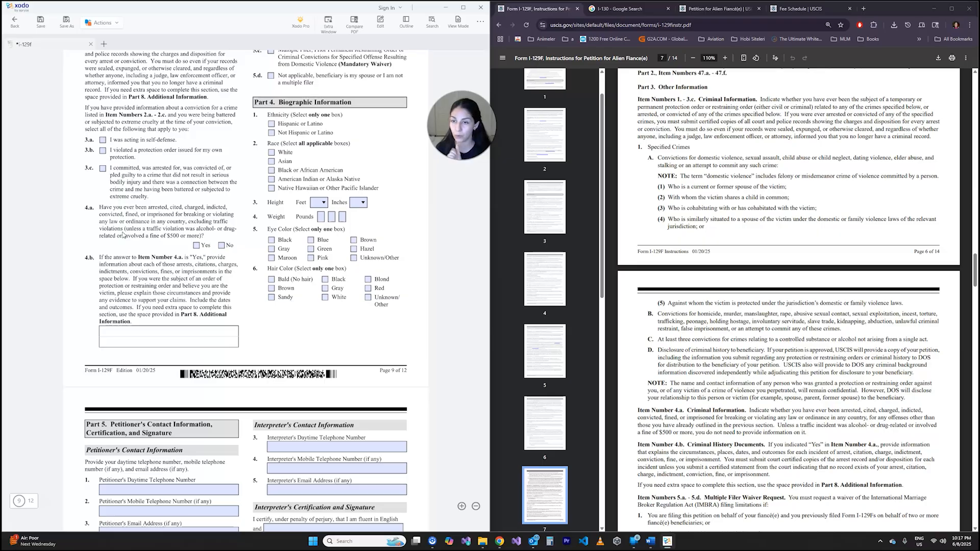
{"action": "left_click", "coordinate": [221, 245]}
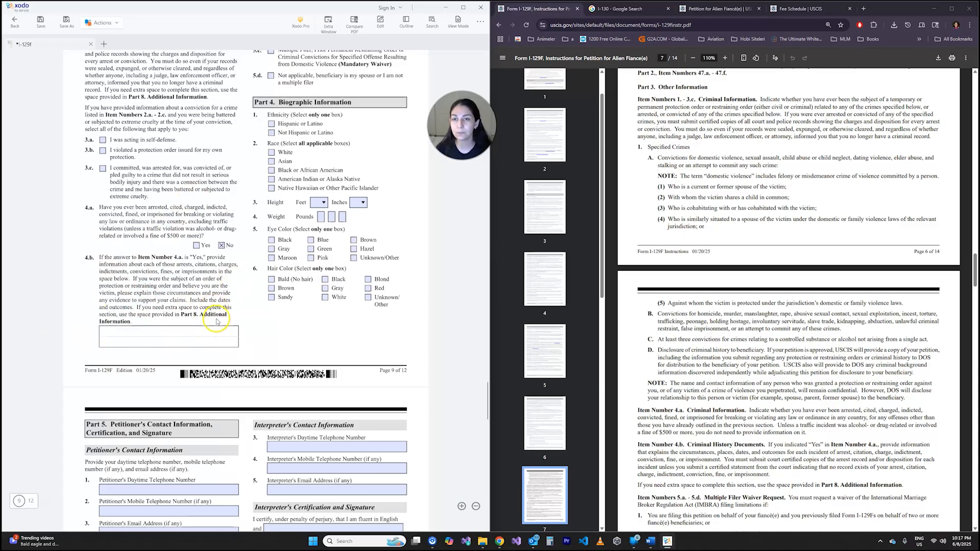
- Check the instructions for Item Numbers 5.a - 5.d on the multiple filer waiver and select 5.d, Not applicable
{"action": "scroll", "coordinate": [214, 320], "scroll_direction": "up", "scroll_amount": 3}
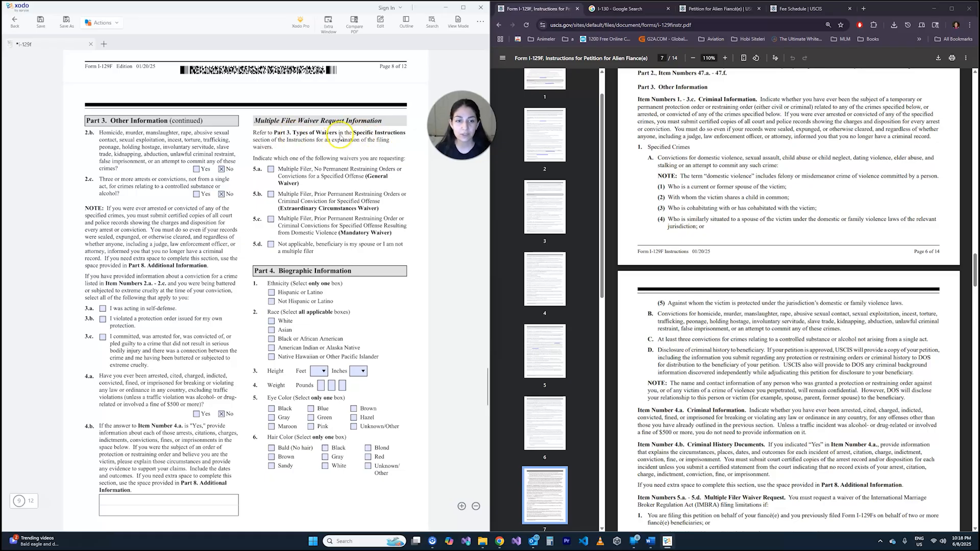
{"action": "left_click", "coordinate": [799, 260]}
{"action": "scroll", "coordinate": [740, 234], "scroll_direction": "down", "scroll_amount": 5}
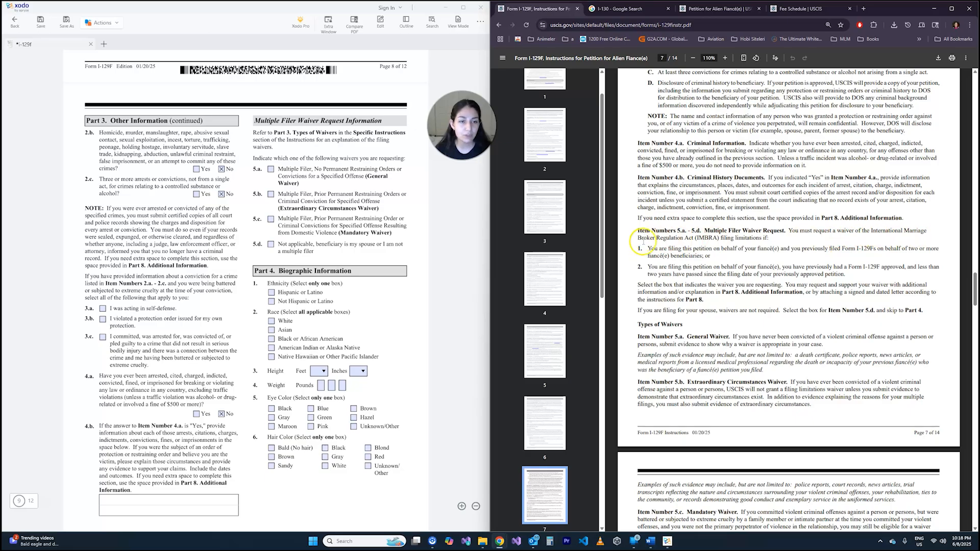
{"action": "left_click_drag", "start_coordinate": [720, 239], "coordinate": [772, 238]}
{"action": "left_click", "coordinate": [746, 245]}
{"action": "left_click", "coordinate": [718, 245]}
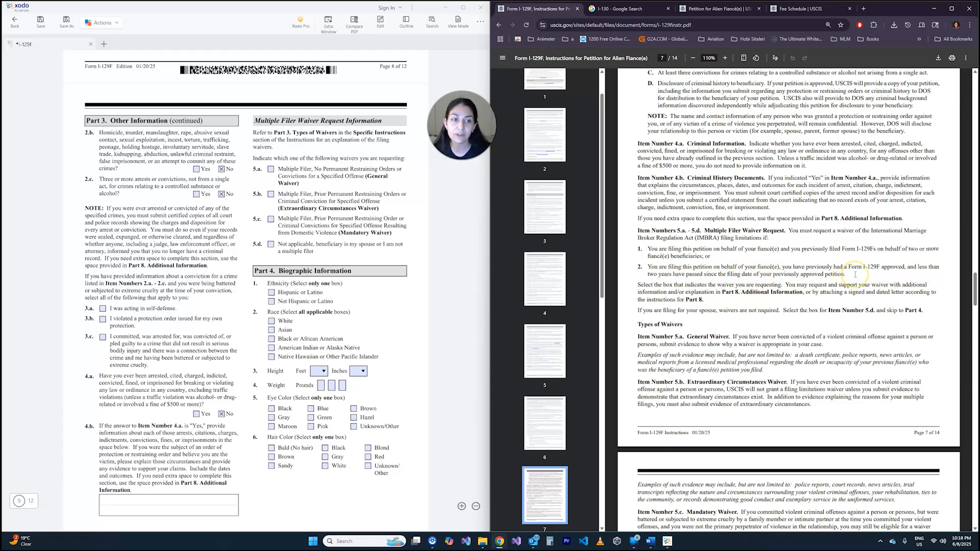
{"action": "left_click", "coordinate": [271, 245]}
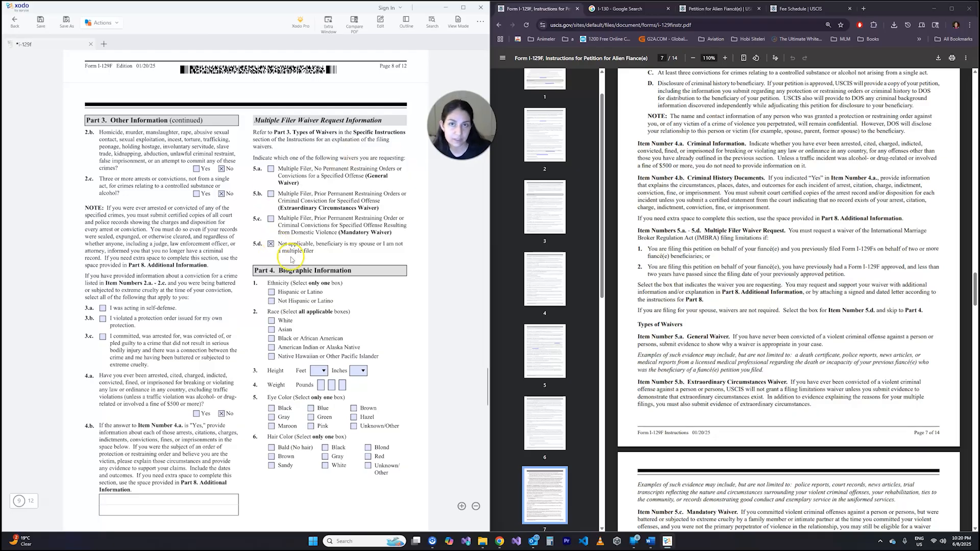
- Consult the Part 4 instructions on ethnicity and race, and select Not Hispanic or Latino in item 1 and White in item 2
{"action": "scroll", "coordinate": [322, 224], "scroll_direction": "down", "scroll_amount": 3}
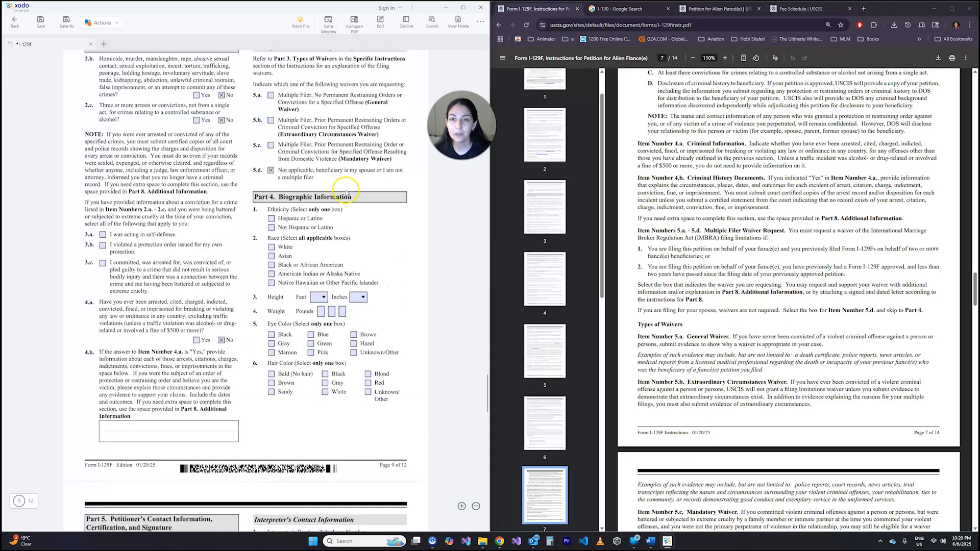
{"action": "scroll", "coordinate": [351, 190], "scroll_direction": "up", "scroll_amount": 3}
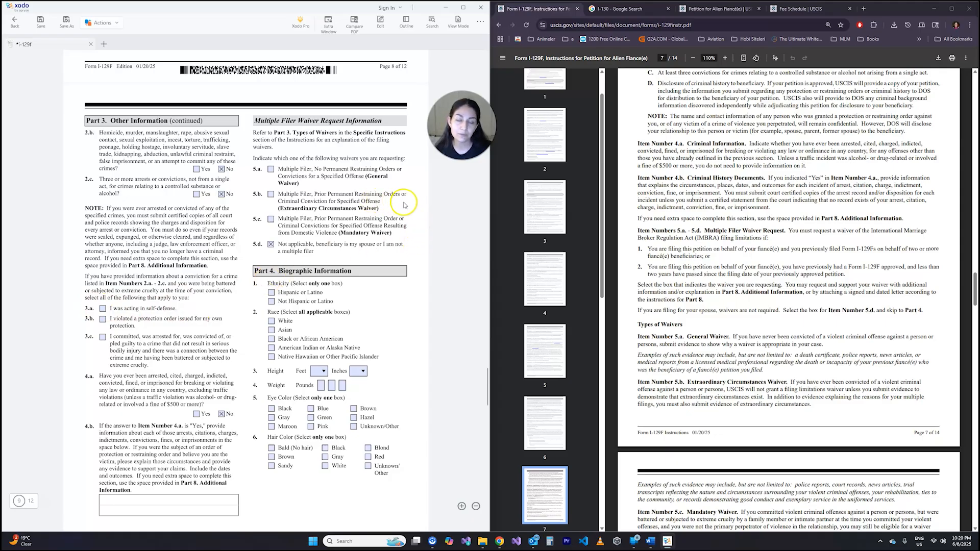
{"action": "scroll", "coordinate": [418, 197], "scroll_direction": "down", "scroll_amount": 2}
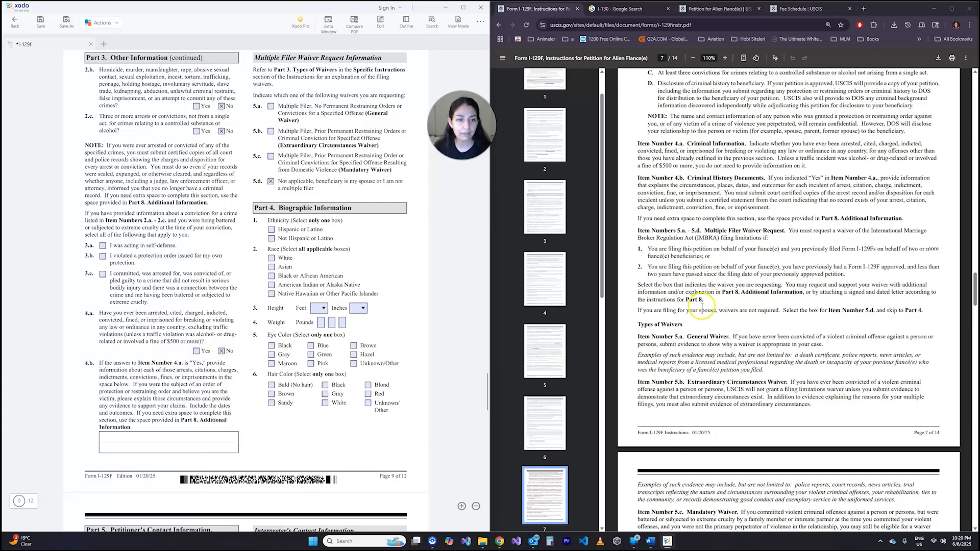
{"action": "scroll", "coordinate": [746, 290], "scroll_direction": "down", "scroll_amount": 3}
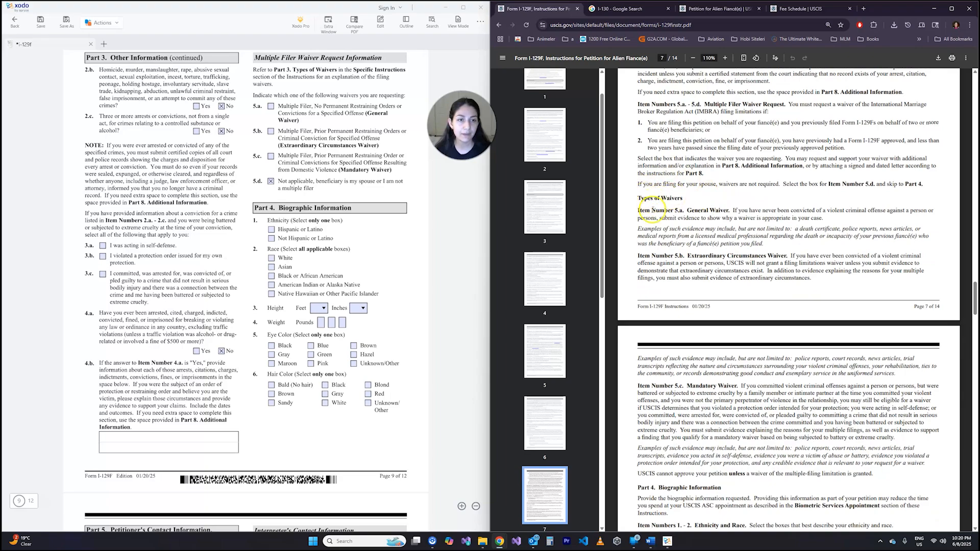
{"action": "scroll", "coordinate": [735, 212], "scroll_direction": "down", "scroll_amount": 2}
{"action": "scroll", "coordinate": [748, 353], "scroll_direction": "down", "scroll_amount": 2}
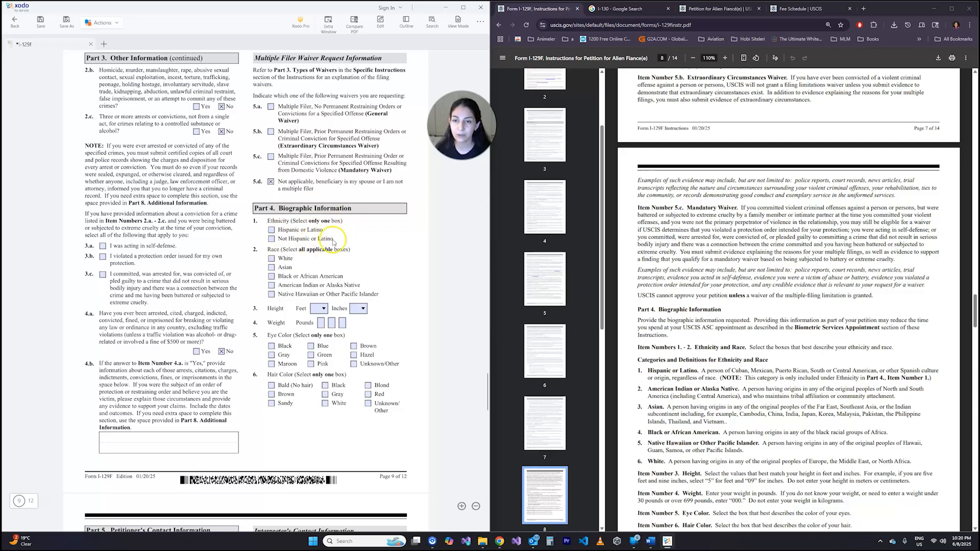
{"action": "left_click", "coordinate": [271, 239]}
{"action": "scroll", "coordinate": [327, 240], "scroll_direction": "down", "scroll_amount": 5}
{"action": "scroll", "coordinate": [296, 204], "scroll_direction": "up", "scroll_amount": 5}
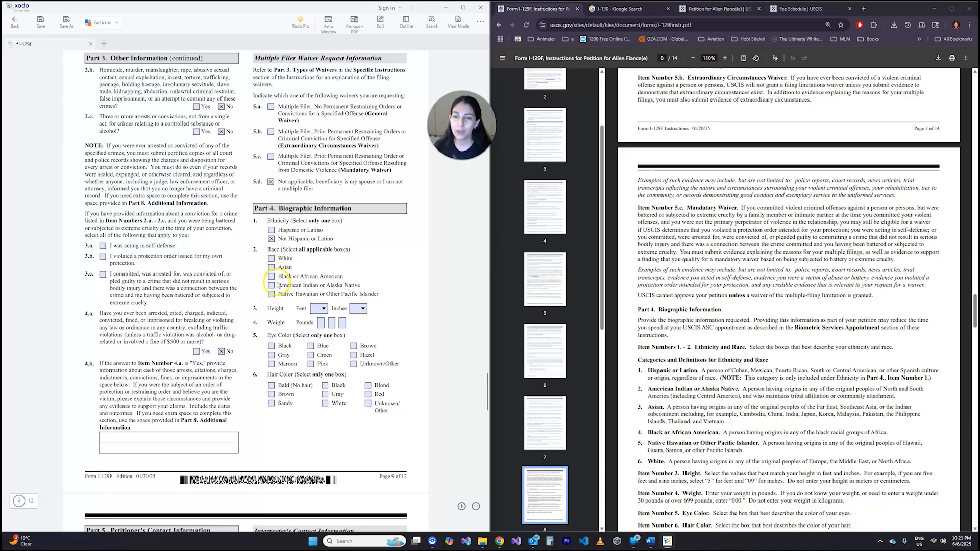
{"action": "left_click", "coordinate": [272, 258]}
- Enter the petitioner's height as 5 feet 4 inches and weight as 145 pounds in Part 4, items 3 and 4
{"action": "scroll", "coordinate": [376, 261], "scroll_direction": "down", "scroll_amount": 3}
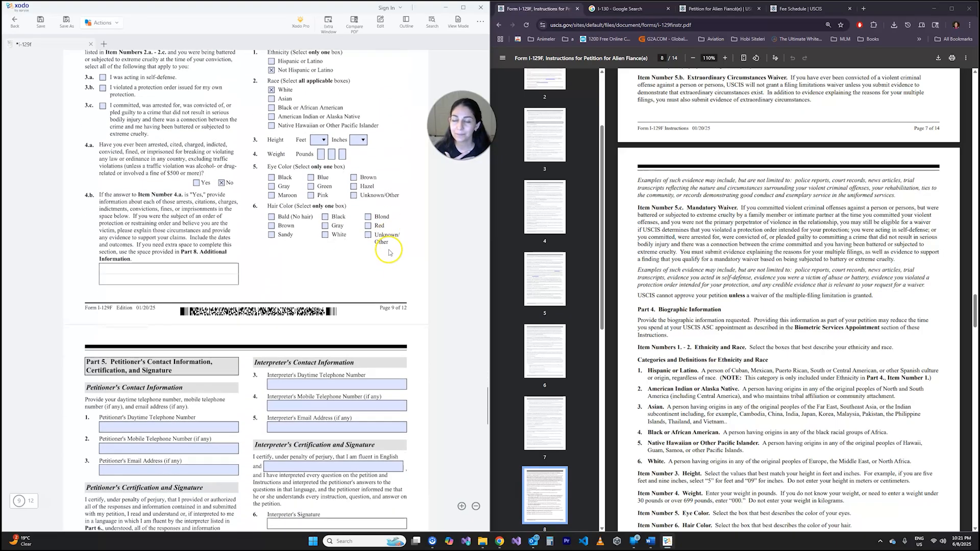
{"action": "left_click", "coordinate": [323, 141]}
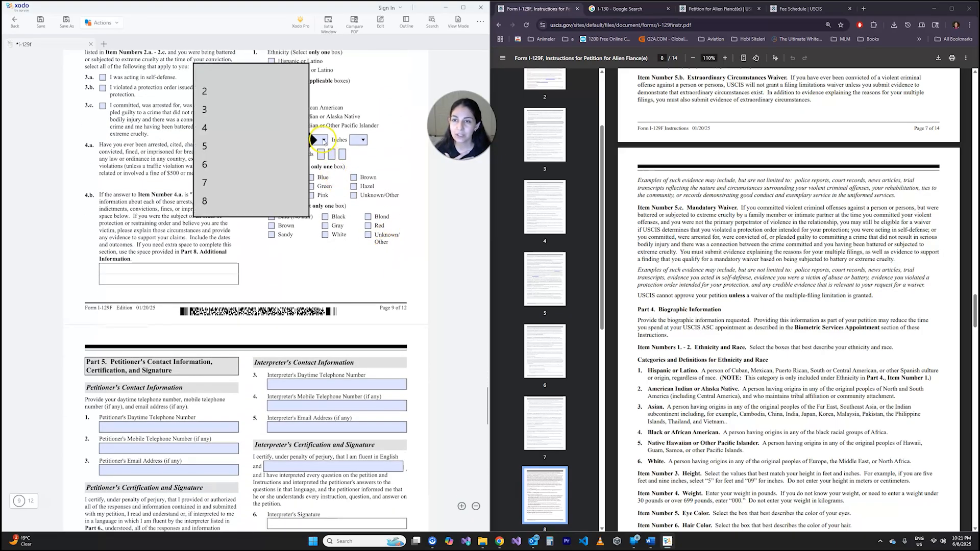
{"action": "left_click", "coordinate": [207, 146]}
{"action": "left_click", "coordinate": [363, 140]}
{"action": "left_click", "coordinate": [285, 164]}
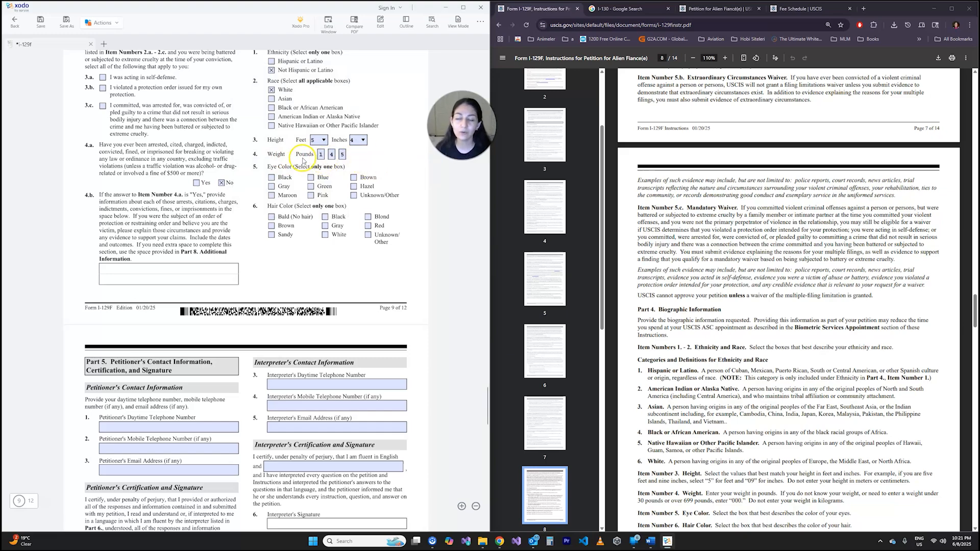
- Select Brown as the eye color in item 5 and Black as the hair color in item 6
{"action": "left_click", "coordinate": [276, 160]}
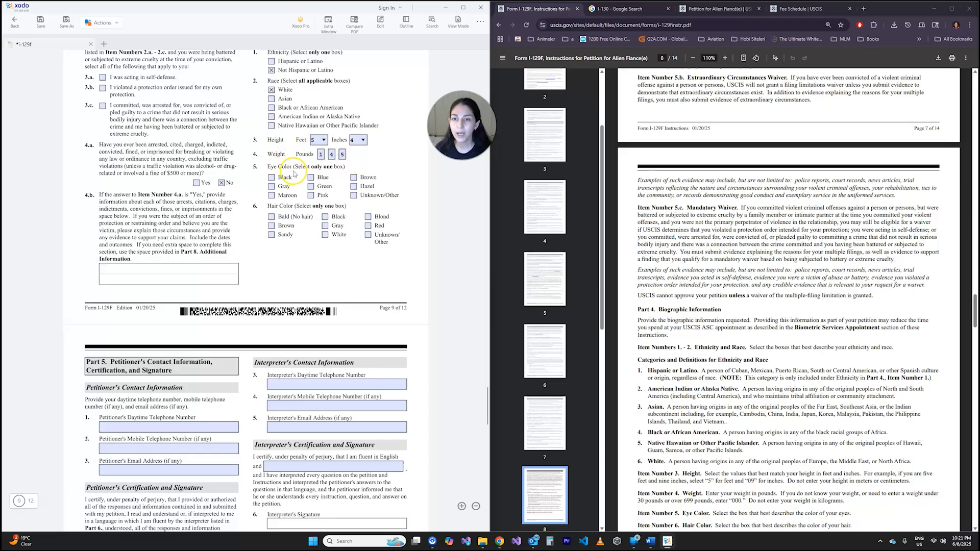
{"action": "left_click", "coordinate": [354, 177]}
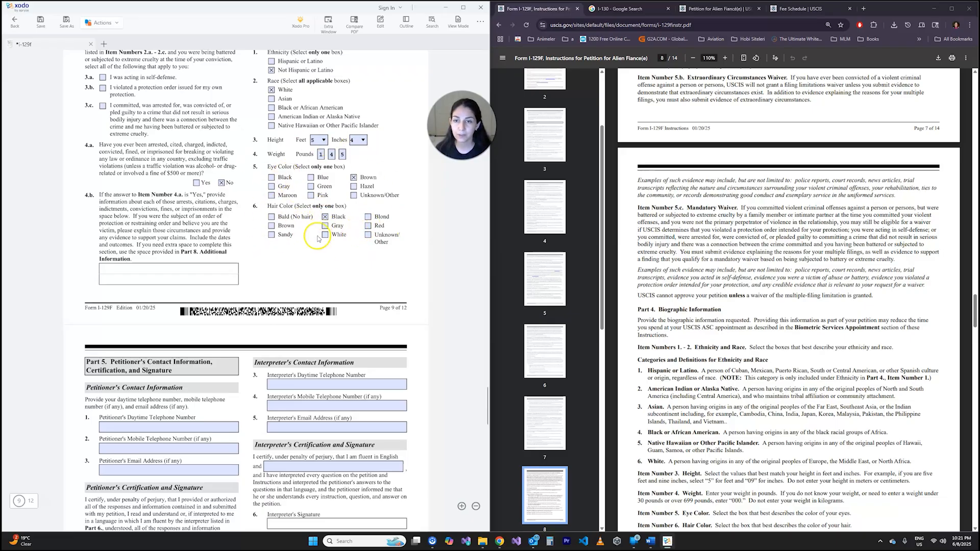
- Examine the Part 5 fields for the petitioner's daytime telephone, mobile telephone and email address, and the certification text below them
{"action": "scroll", "coordinate": [77, 168], "scroll_direction": "down", "scroll_amount": 3}
{"action": "scroll", "coordinate": [77, 169], "scroll_direction": "down", "scroll_amount": 2}
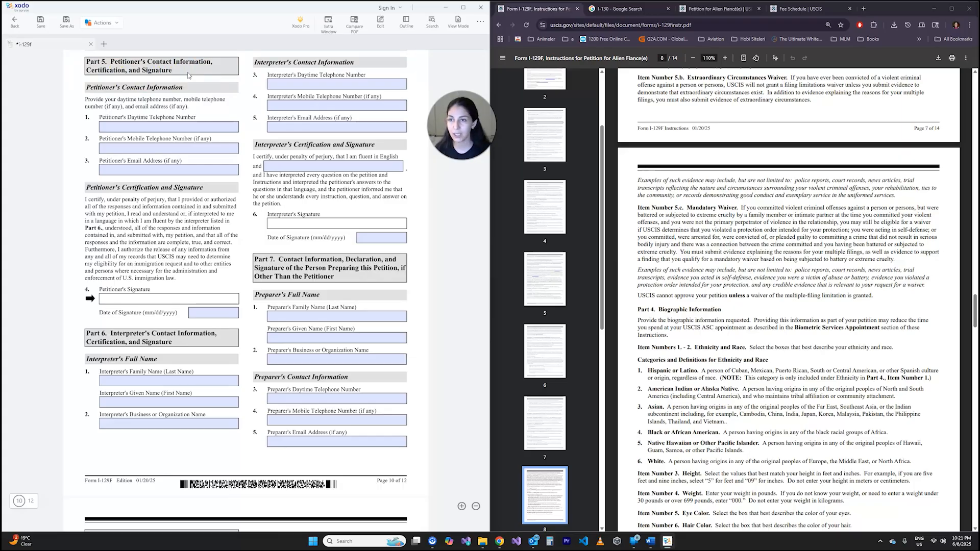
{"action": "left_click", "coordinate": [145, 126]}
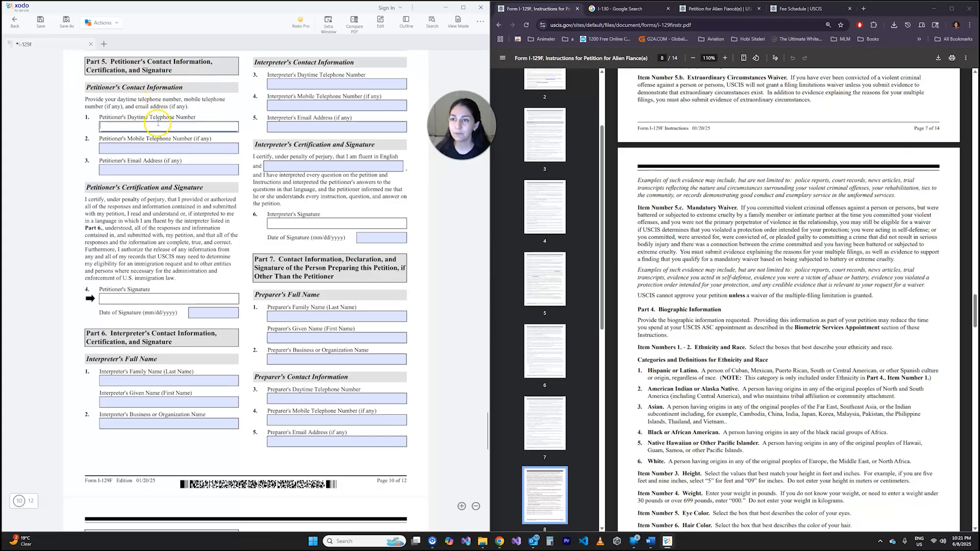
{"action": "left_click", "coordinate": [143, 148]}
{"action": "left_click", "coordinate": [134, 170]}
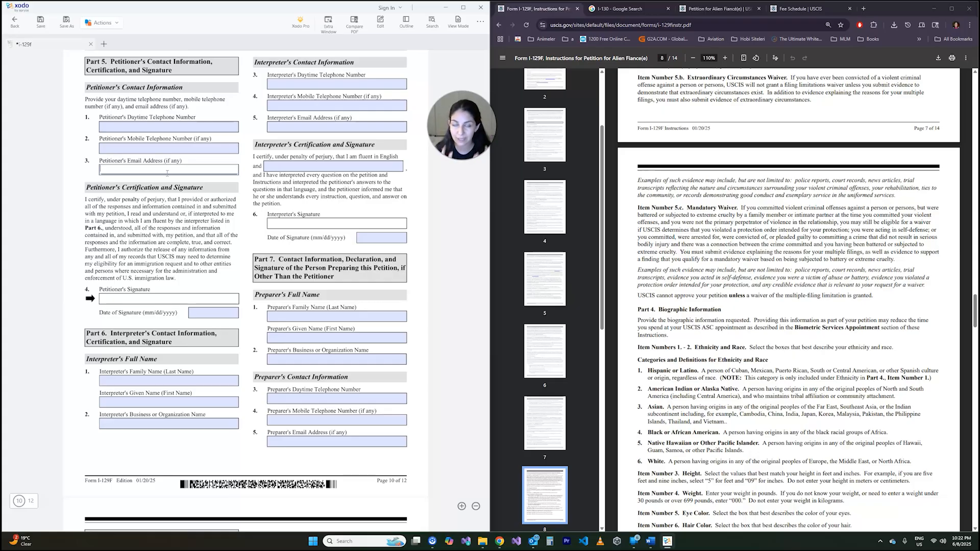
{"action": "left_click", "coordinate": [124, 212]}
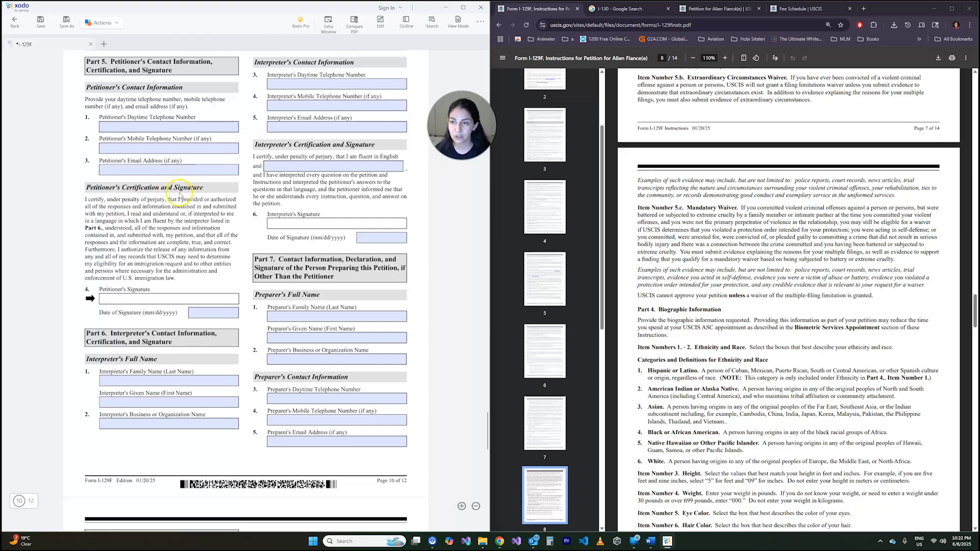
- Enter 6/8/2025 as the petitioner's date of signature in Part 5, item 4
{"action": "scroll", "coordinate": [130, 204], "scroll_direction": "down", "scroll_amount": 2}
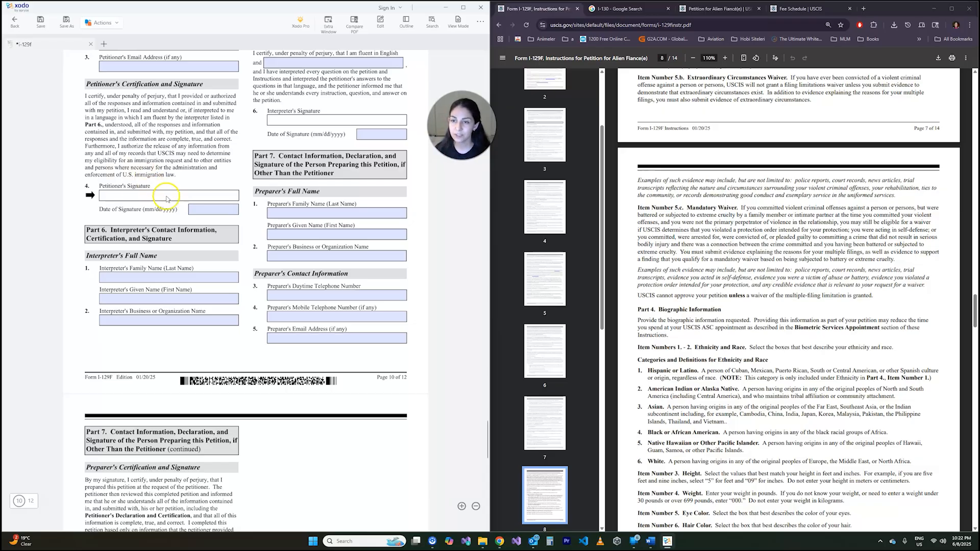
{"action": "left_click", "coordinate": [201, 209]}
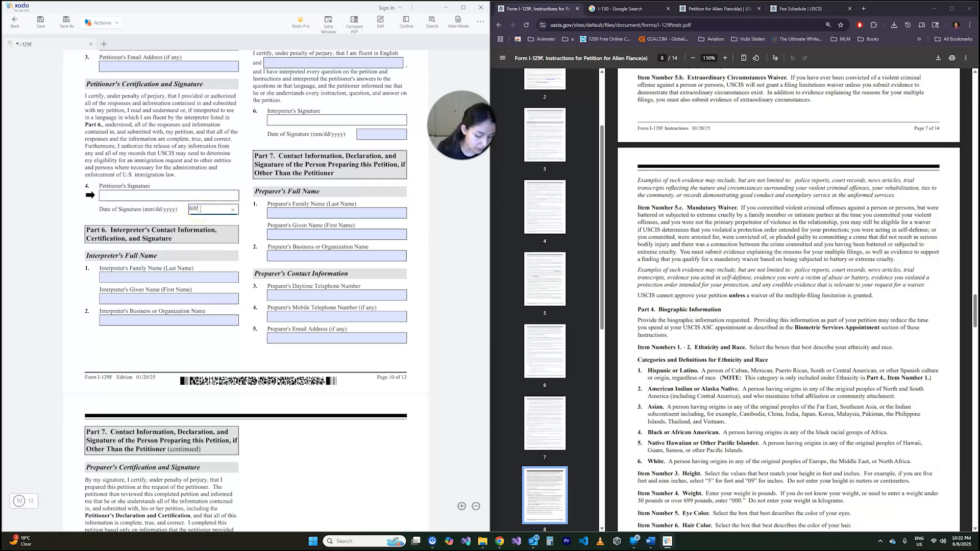
{"action": "left_click", "coordinate": [153, 210]}
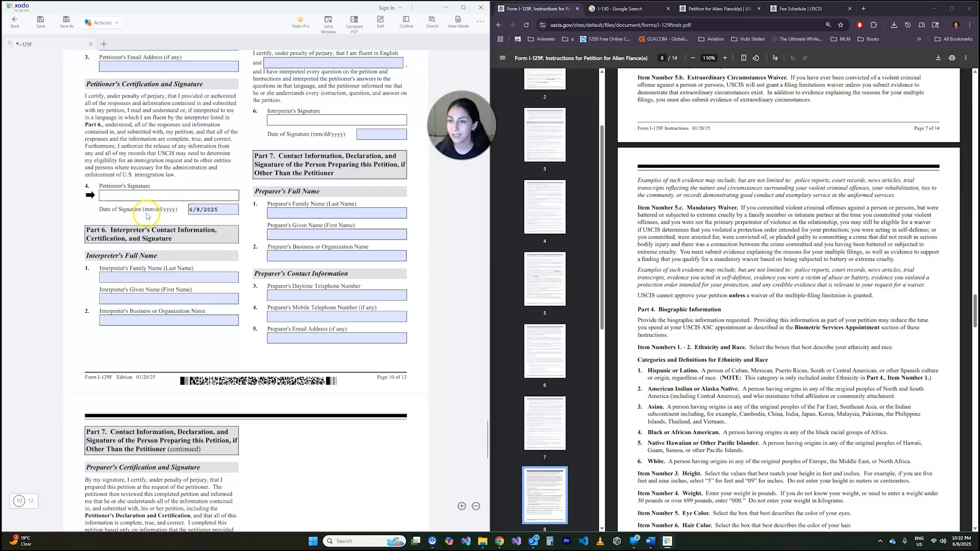
- Read the instructions for Parts 5 to 7 on interpreter and preparer details, signatures and Form G-28, alongside the form's Part 6 fields
{"action": "scroll", "coordinate": [115, 149], "scroll_direction": "down", "scroll_amount": 2}
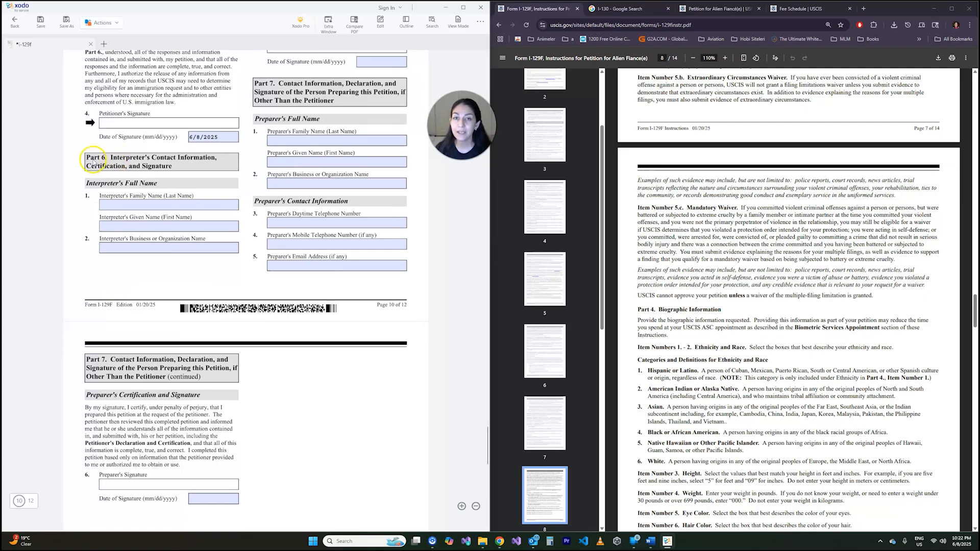
{"action": "left_click", "coordinate": [763, 239]}
{"action": "scroll", "coordinate": [787, 232], "scroll_direction": "down", "scroll_amount": 5}
{"action": "scroll", "coordinate": [786, 232], "scroll_direction": "down", "scroll_amount": 5}
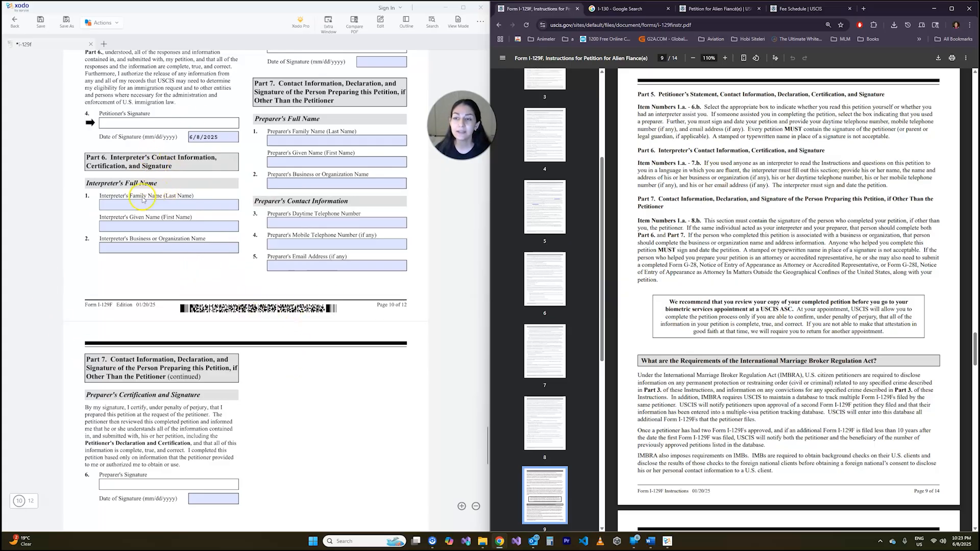
{"action": "left_click", "coordinate": [120, 205]}
{"action": "left_click", "coordinate": [120, 217]}
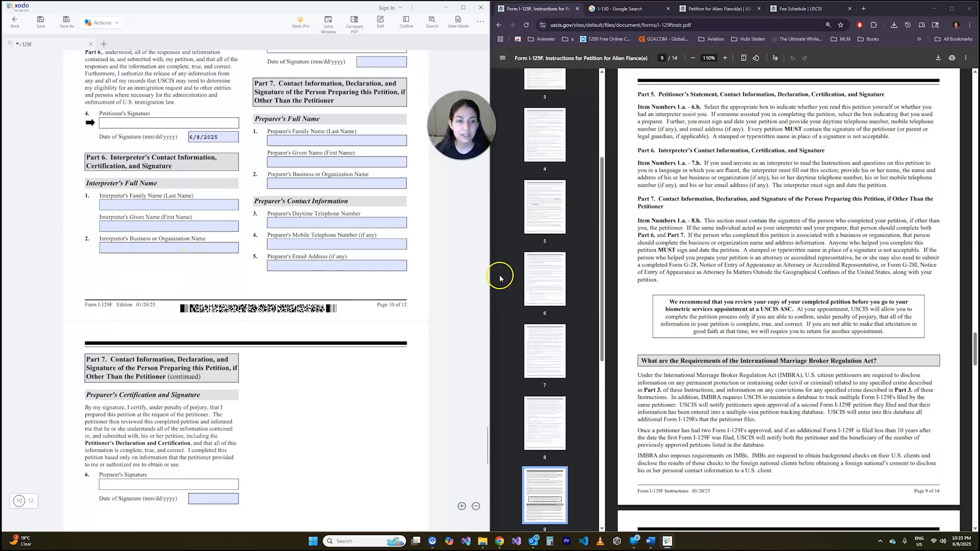
{"action": "left_click_drag", "start_coordinate": [826, 238], "coordinate": [833, 235]}
{"action": "left_click", "coordinate": [738, 258]}
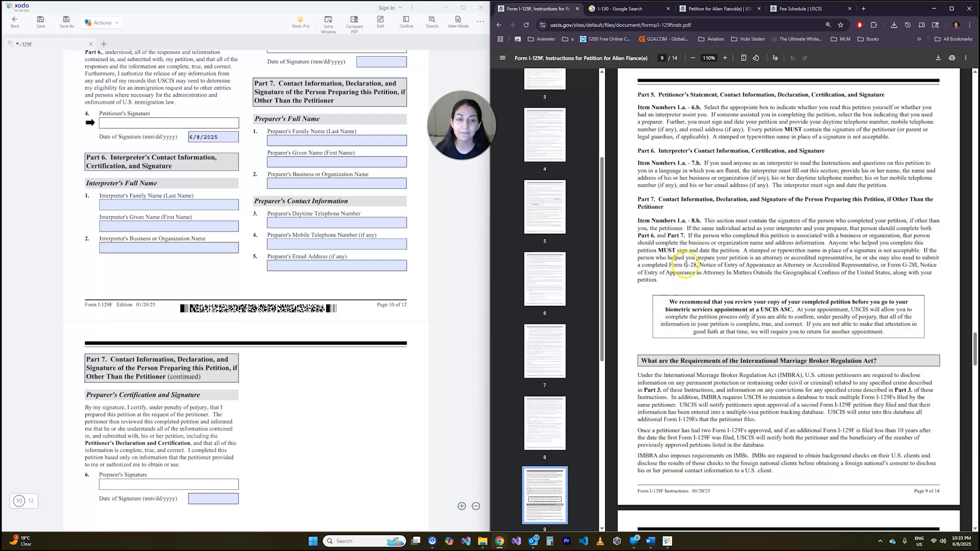
{"action": "left_click_drag", "start_coordinate": [683, 265], "coordinate": [699, 266]}
{"action": "left_click", "coordinate": [698, 269]}
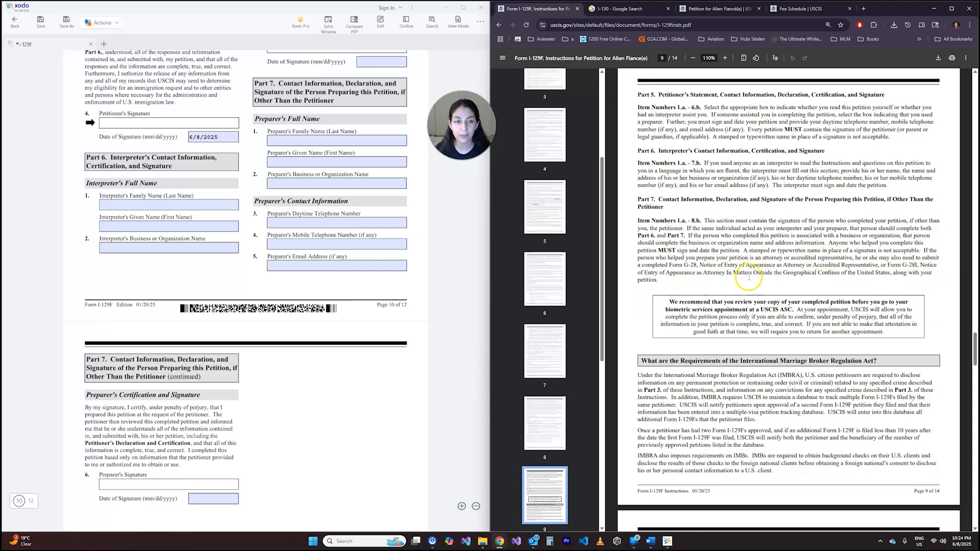
- Examine the Part 7 preparer fields and certification, and the Part 8 additional information fields for page, part and item numbers
{"action": "scroll", "coordinate": [733, 225], "scroll_direction": "down", "scroll_amount": 2}
{"action": "scroll", "coordinate": [255, 270], "scroll_direction": "up", "scroll_amount": 3}
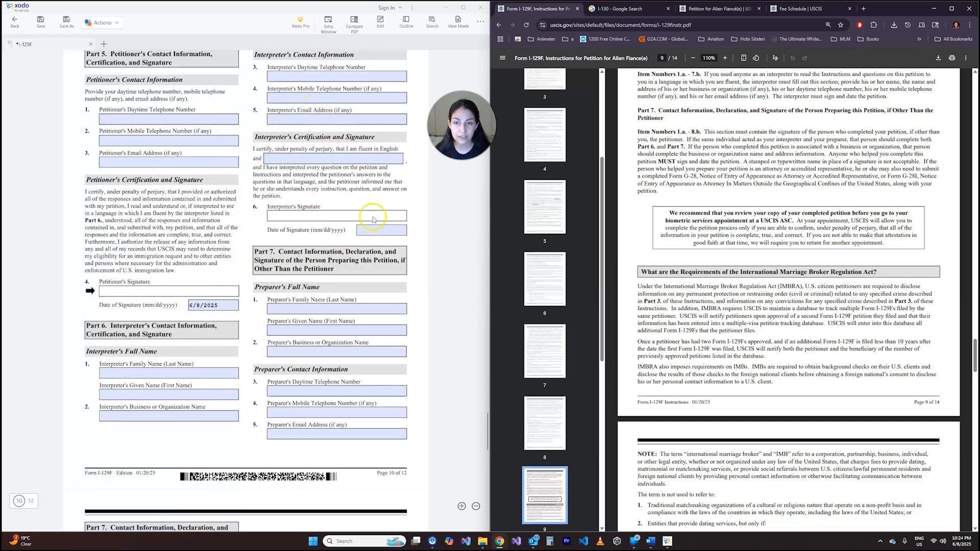
{"action": "scroll", "coordinate": [360, 189], "scroll_direction": "down", "scroll_amount": 3}
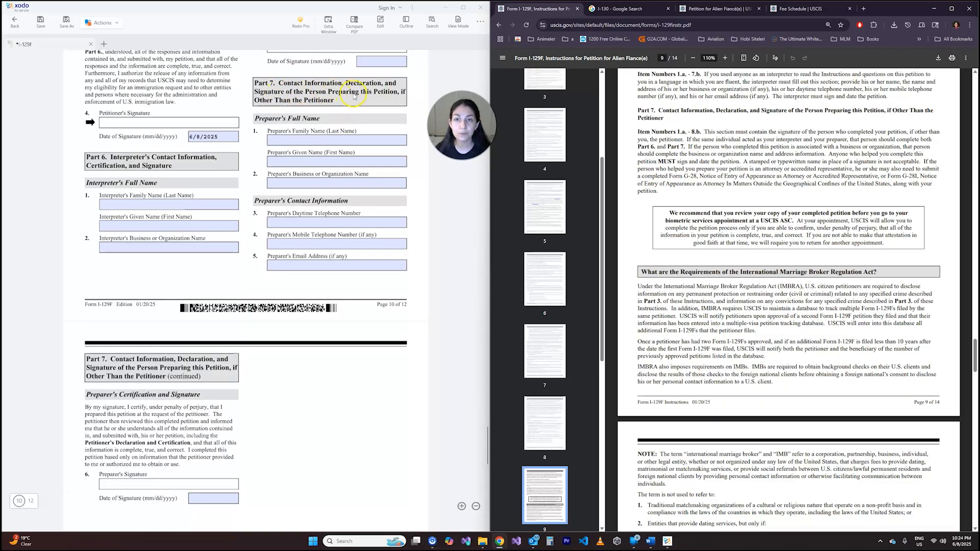
{"action": "left_click_drag", "start_coordinate": [354, 96], "coordinate": [381, 97]}
{"action": "left_click", "coordinate": [394, 97]}
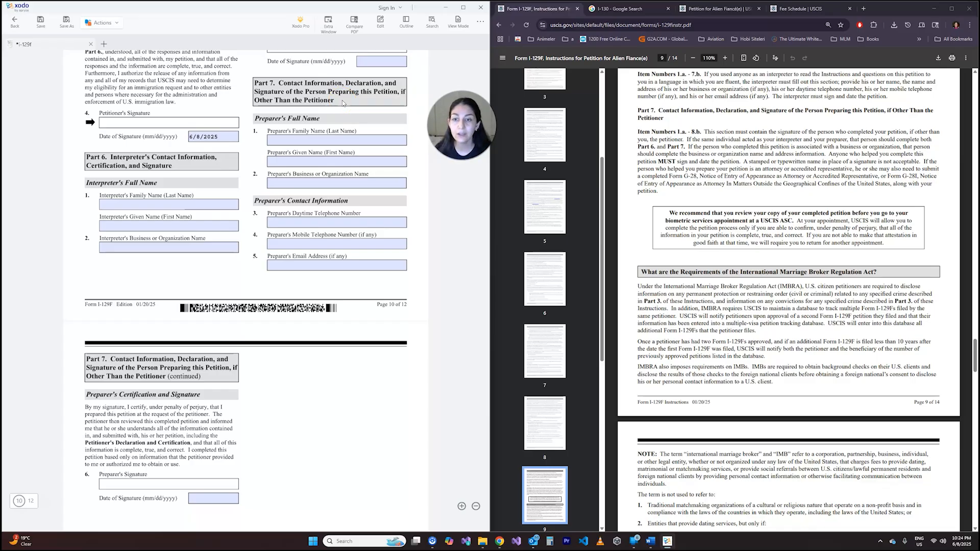
{"action": "scroll", "coordinate": [343, 204], "scroll_direction": "down", "scroll_amount": 3}
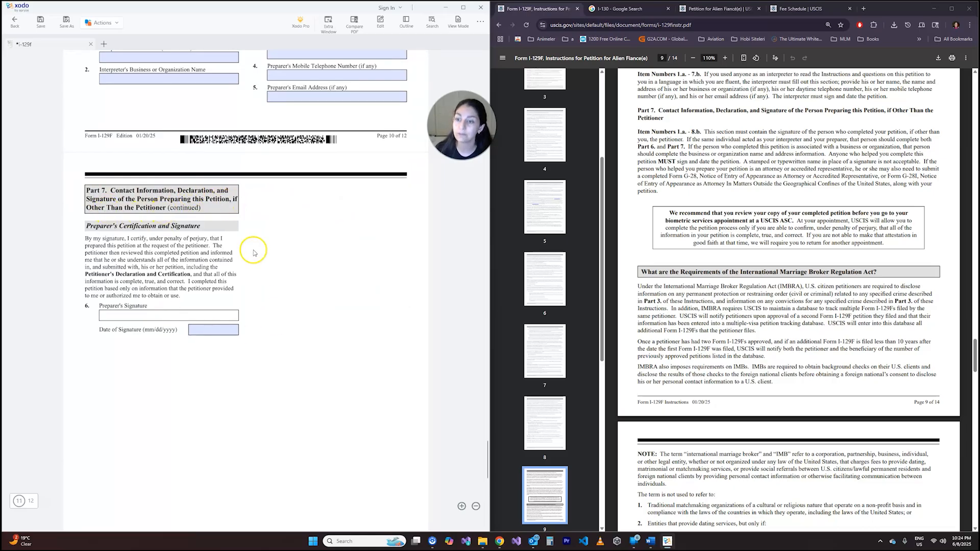
{"action": "scroll", "coordinate": [235, 302], "scroll_direction": "down", "scroll_amount": 9}
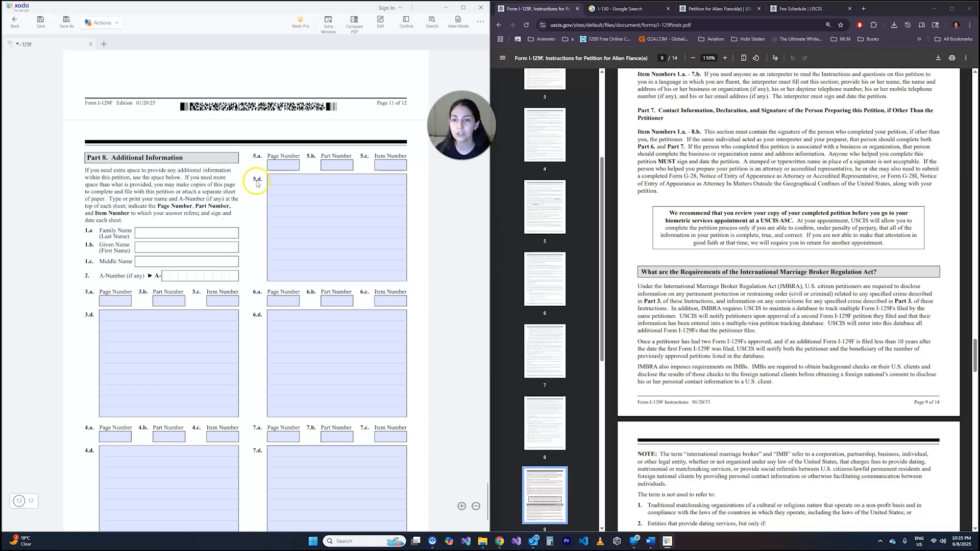
{"action": "scroll", "coordinate": [249, 176], "scroll_direction": "down", "scroll_amount": 1}
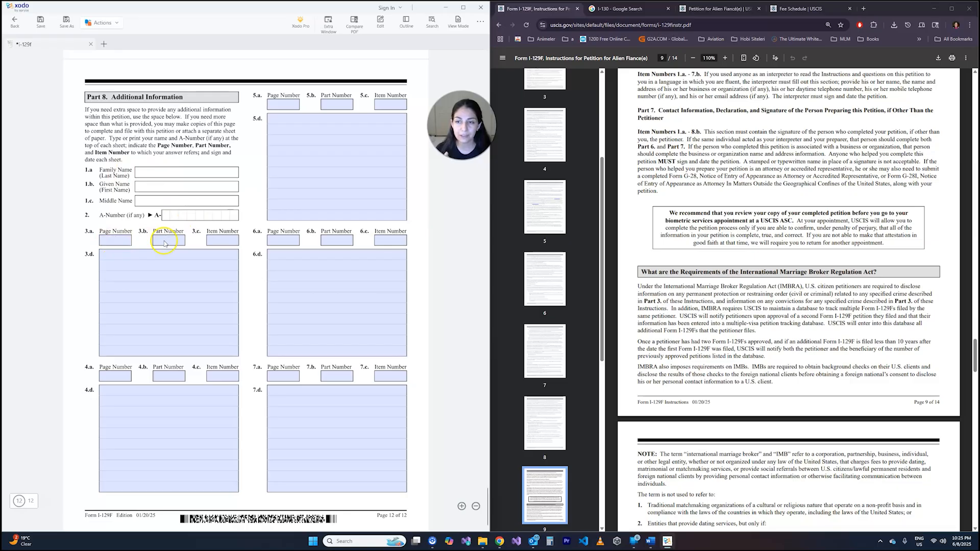
{"action": "left_click", "coordinate": [218, 241]}
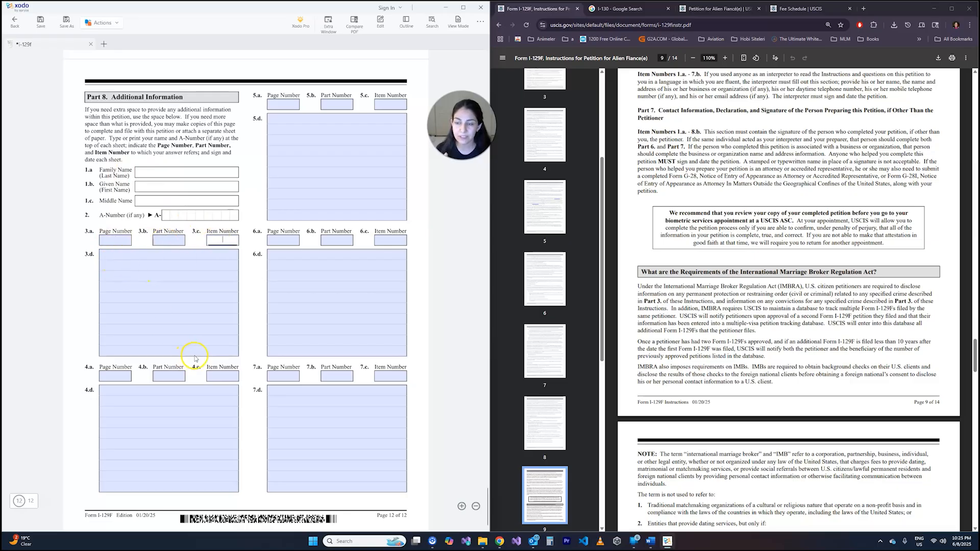
{"action": "left_click", "coordinate": [244, 311]}
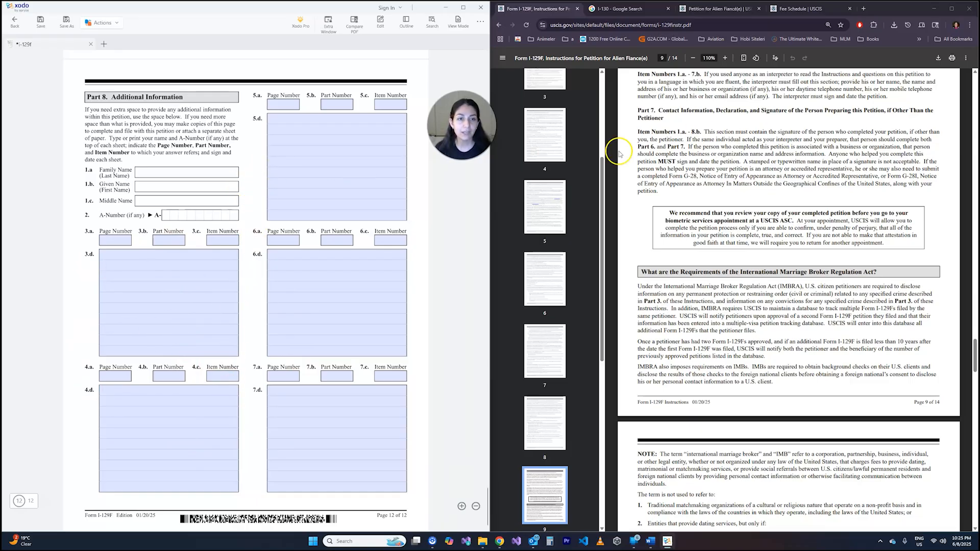
- Return to Part 1 on the first page and complete the U.S. Social Security Number in item 3 with its missing digit
{"action": "left_click", "coordinate": [700, 132]}
{"action": "scroll", "coordinate": [256, 259], "scroll_direction": "up", "scroll_amount": 15}
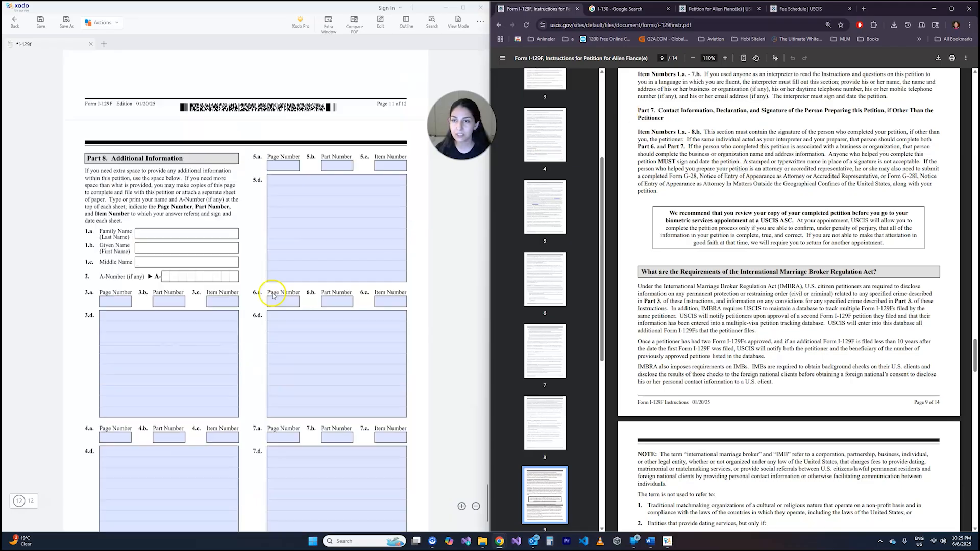
{"action": "scroll", "coordinate": [256, 258], "scroll_direction": "up", "scroll_amount": 20}
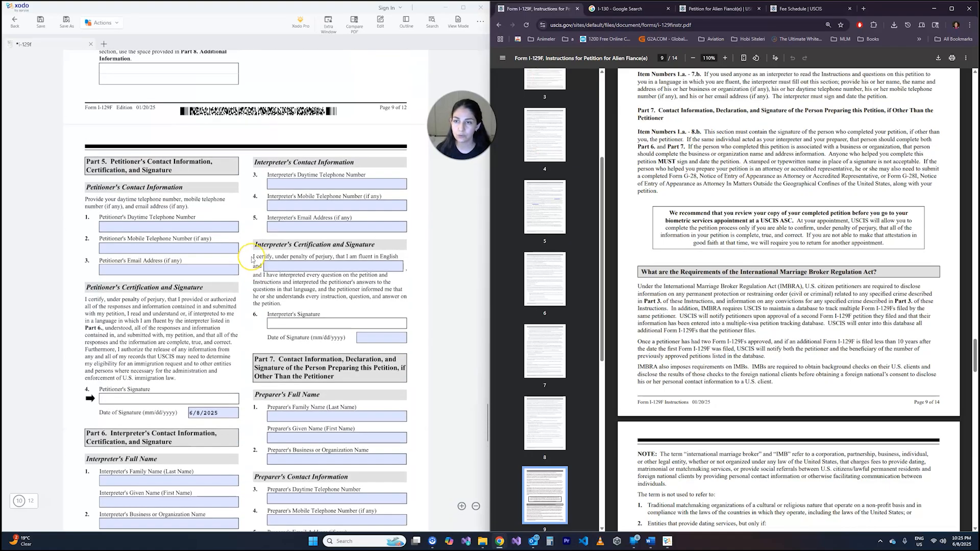
{"action": "scroll", "coordinate": [252, 259], "scroll_direction": "up", "scroll_amount": 15}
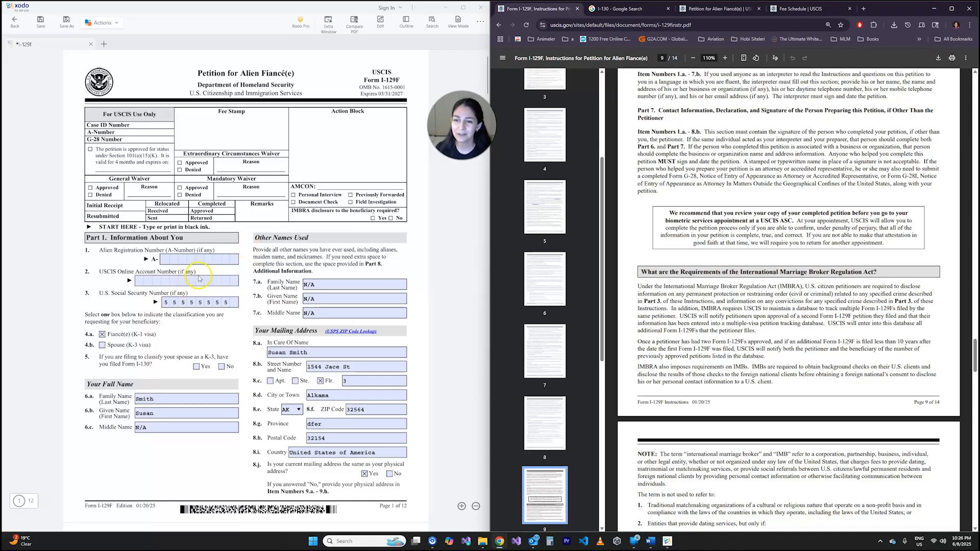
{"action": "left_click", "coordinate": [236, 303]}
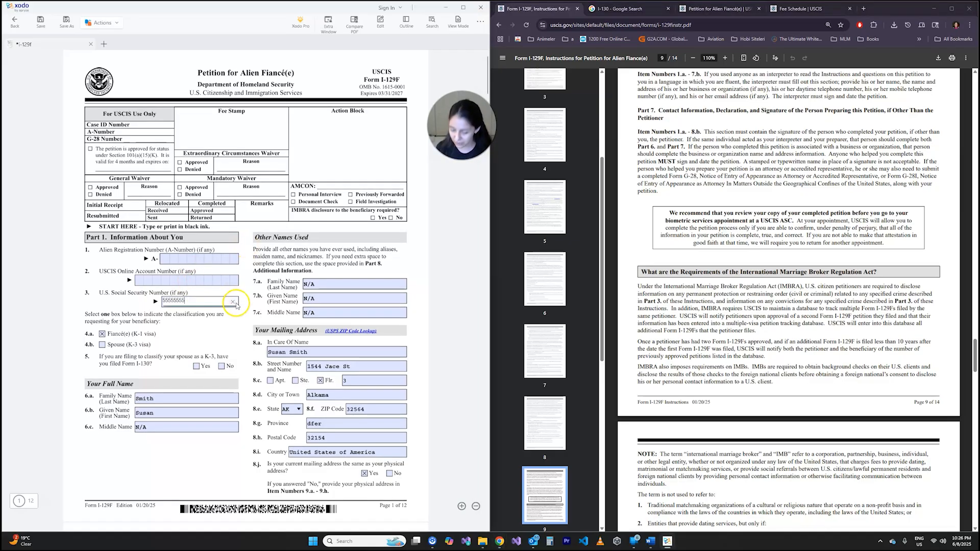
{"action": "left_click", "coordinate": [199, 321]}
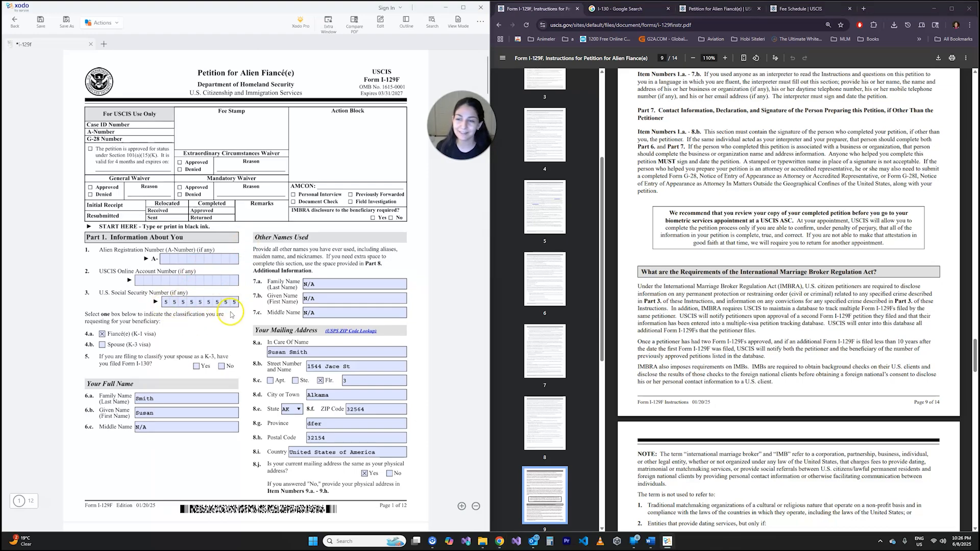